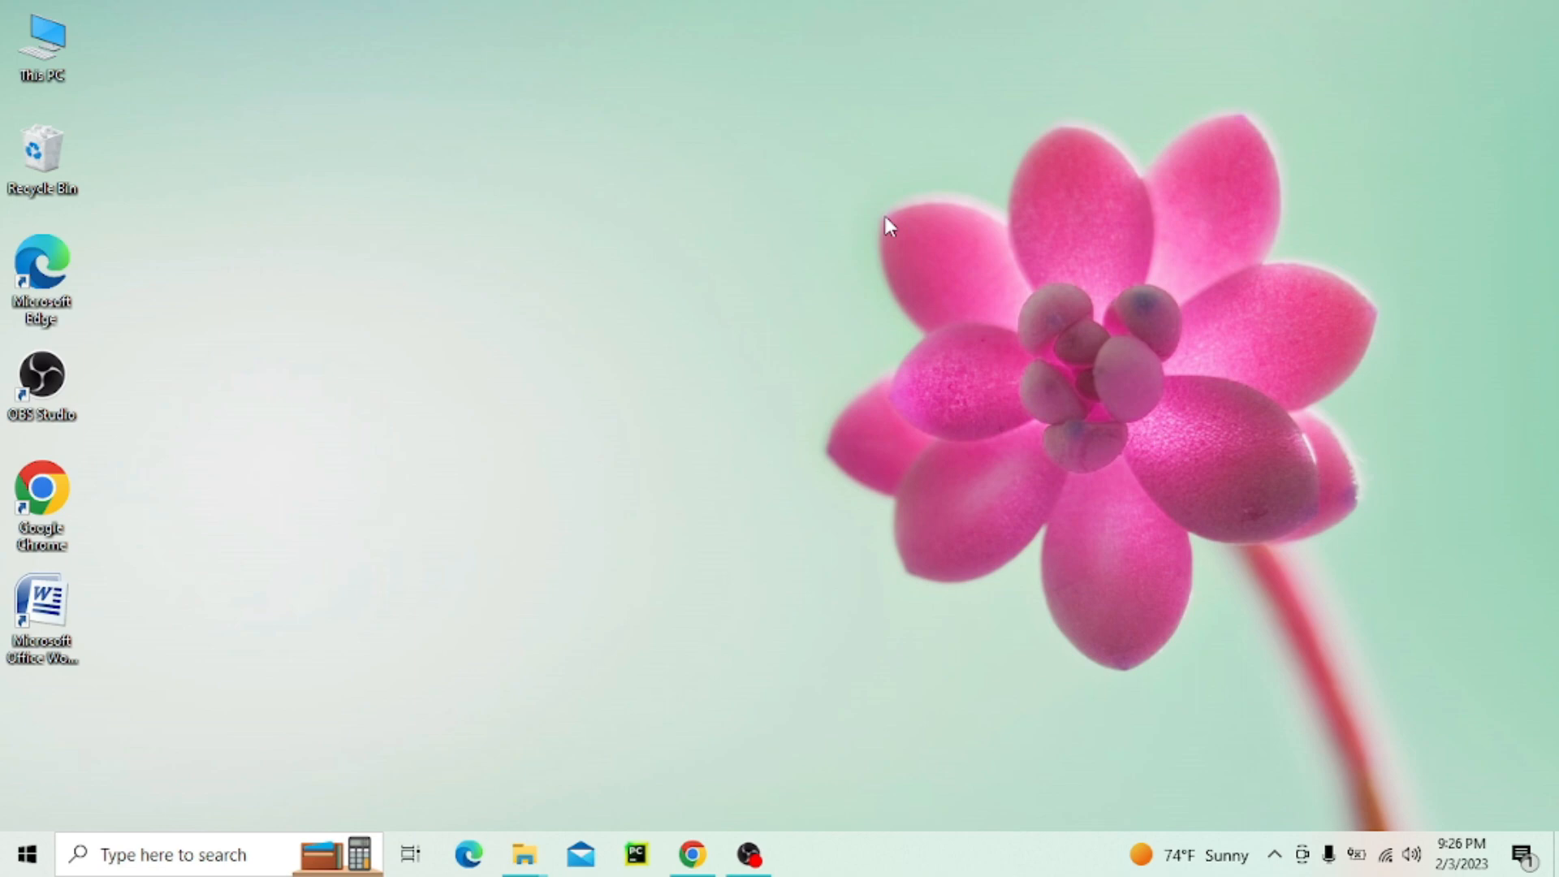
Find the Video Editor app on the computer and open it
left_click(130, 852)
type("video Editor")
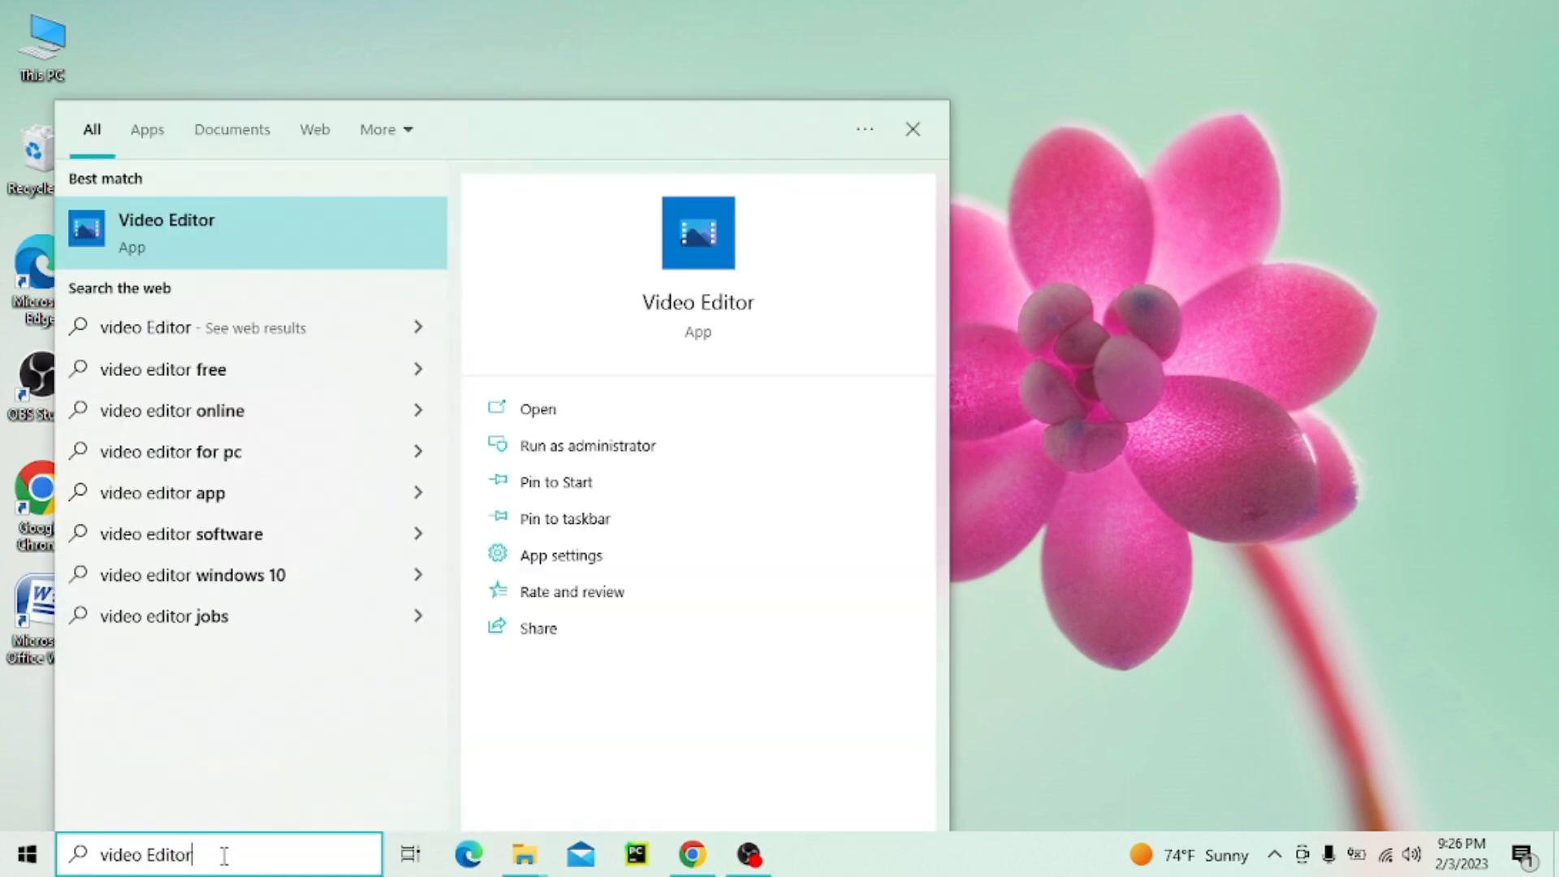
left_click(168, 234)
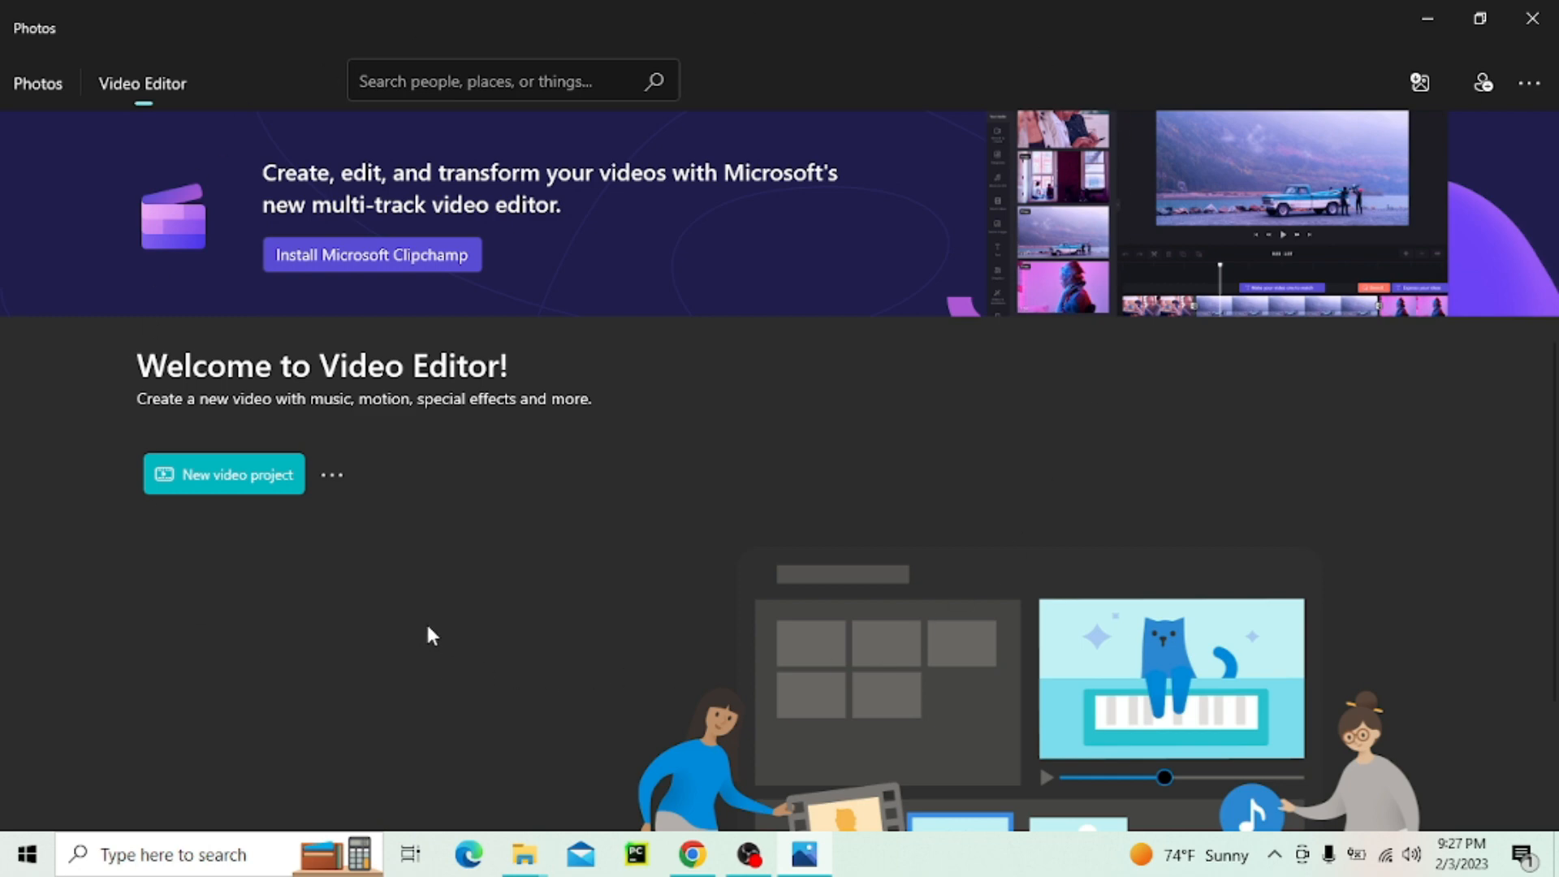
Create a new video project named "part 01"
left_click(237, 485)
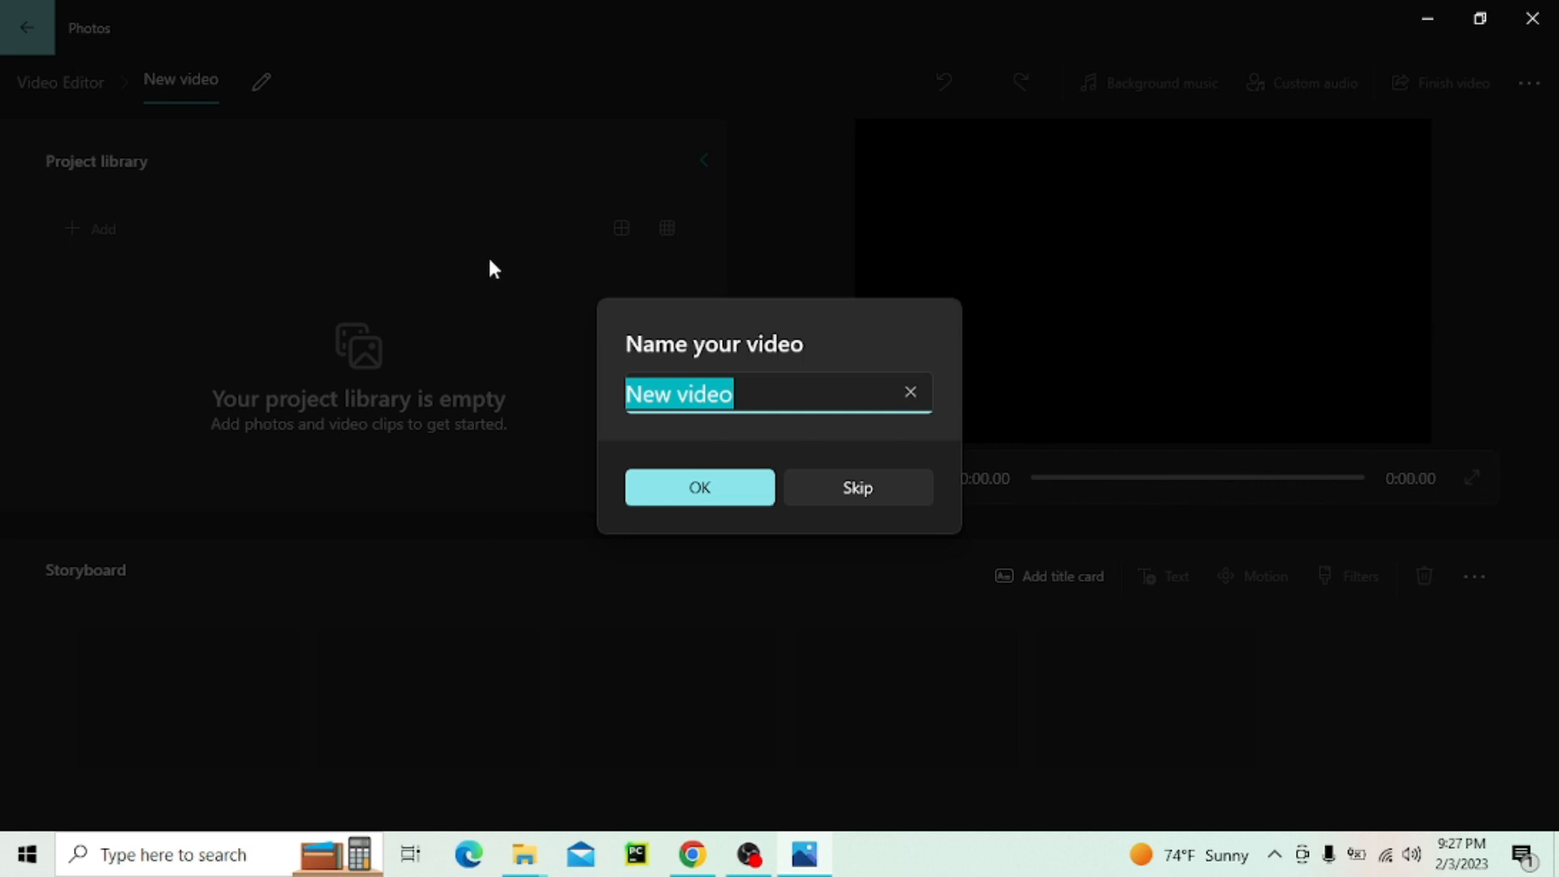
left_click(777, 403)
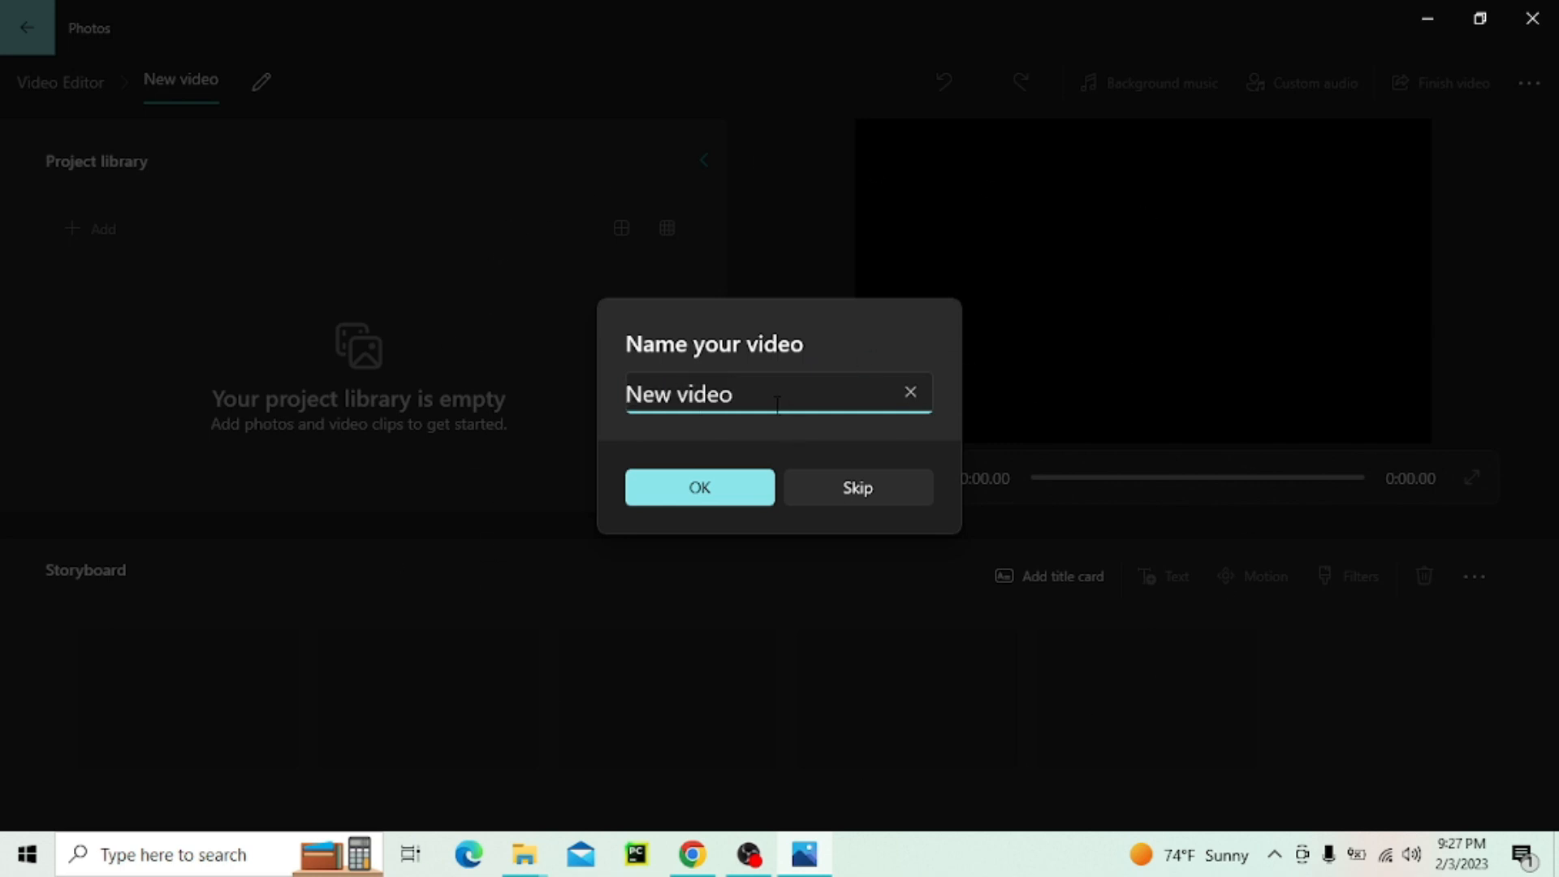
key("BackSpace")
key("BackSpace")
key("BackSpace")
key("BackSpace")
key("BackSpace")
key("BackSpace")
key("BackSpace")
key("BackSpace")
key("BackSpace")
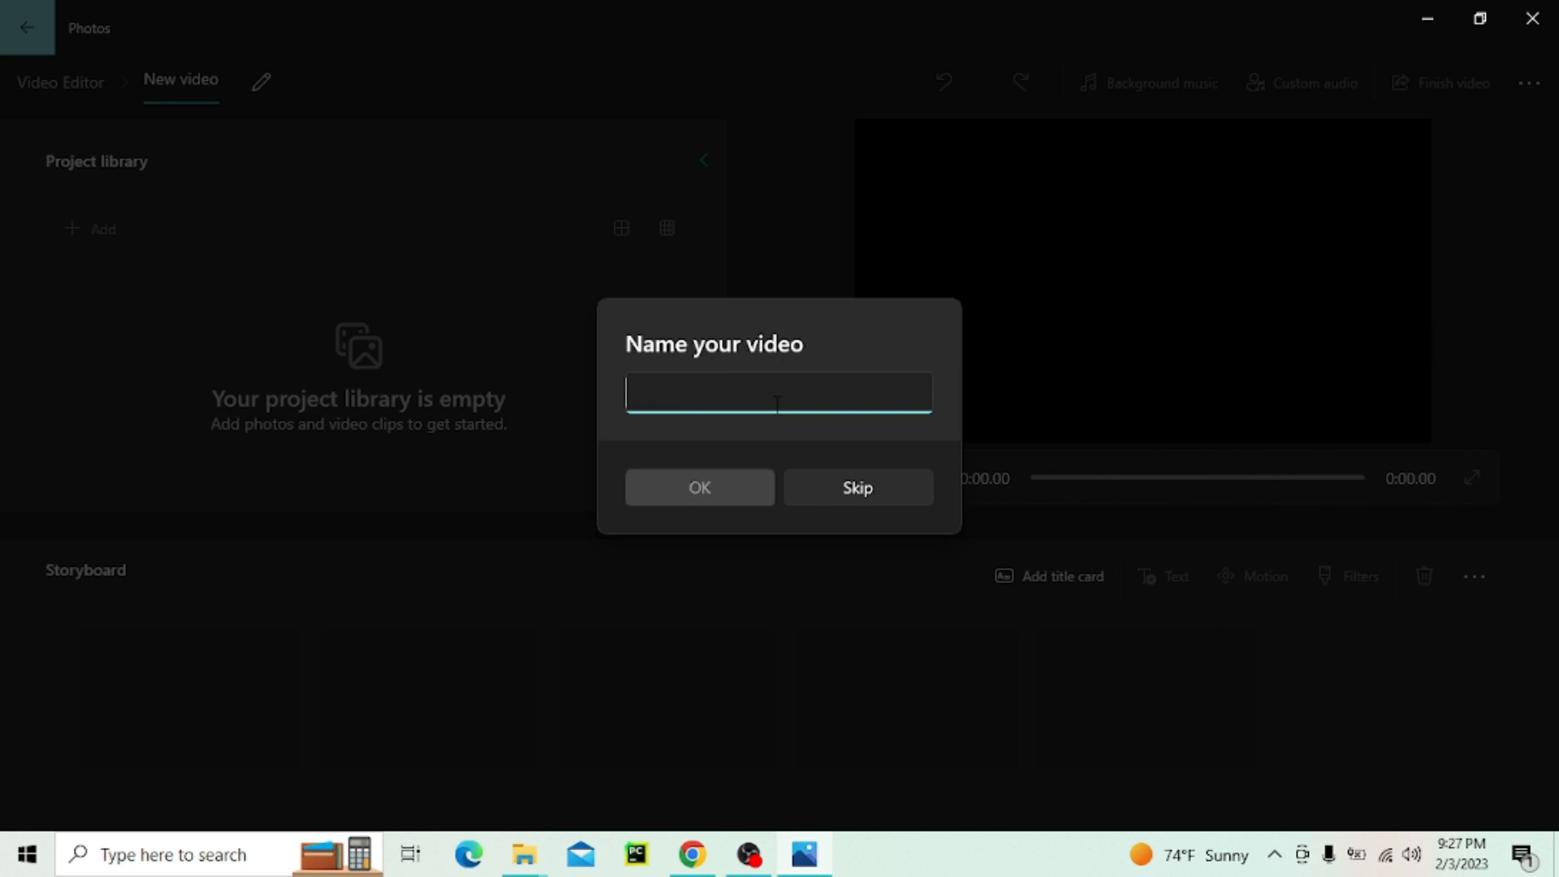
type("part 01")
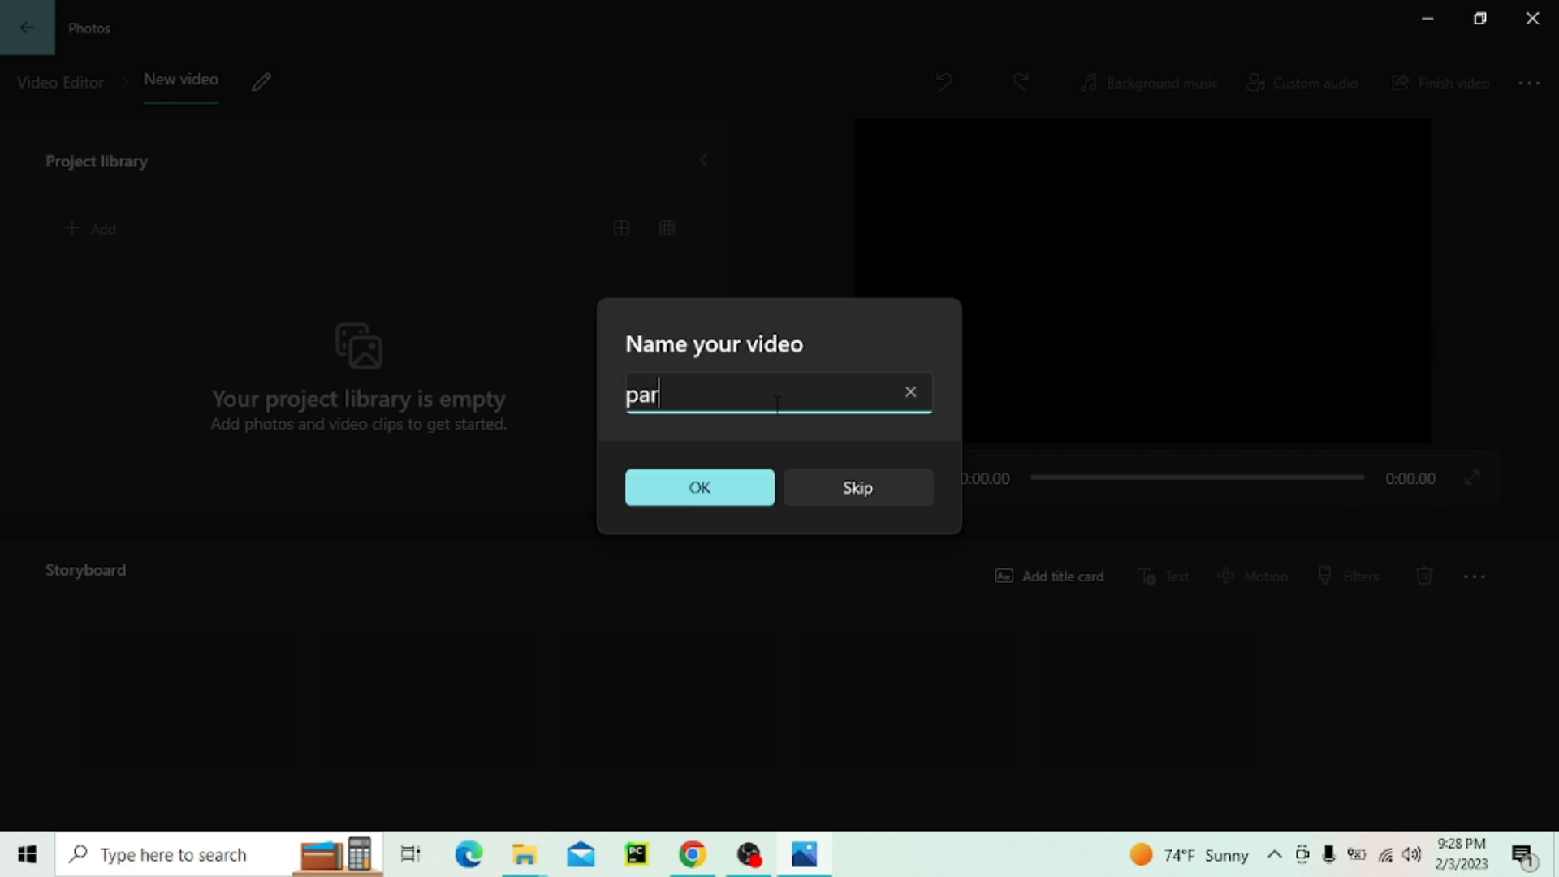
left_click(733, 476)
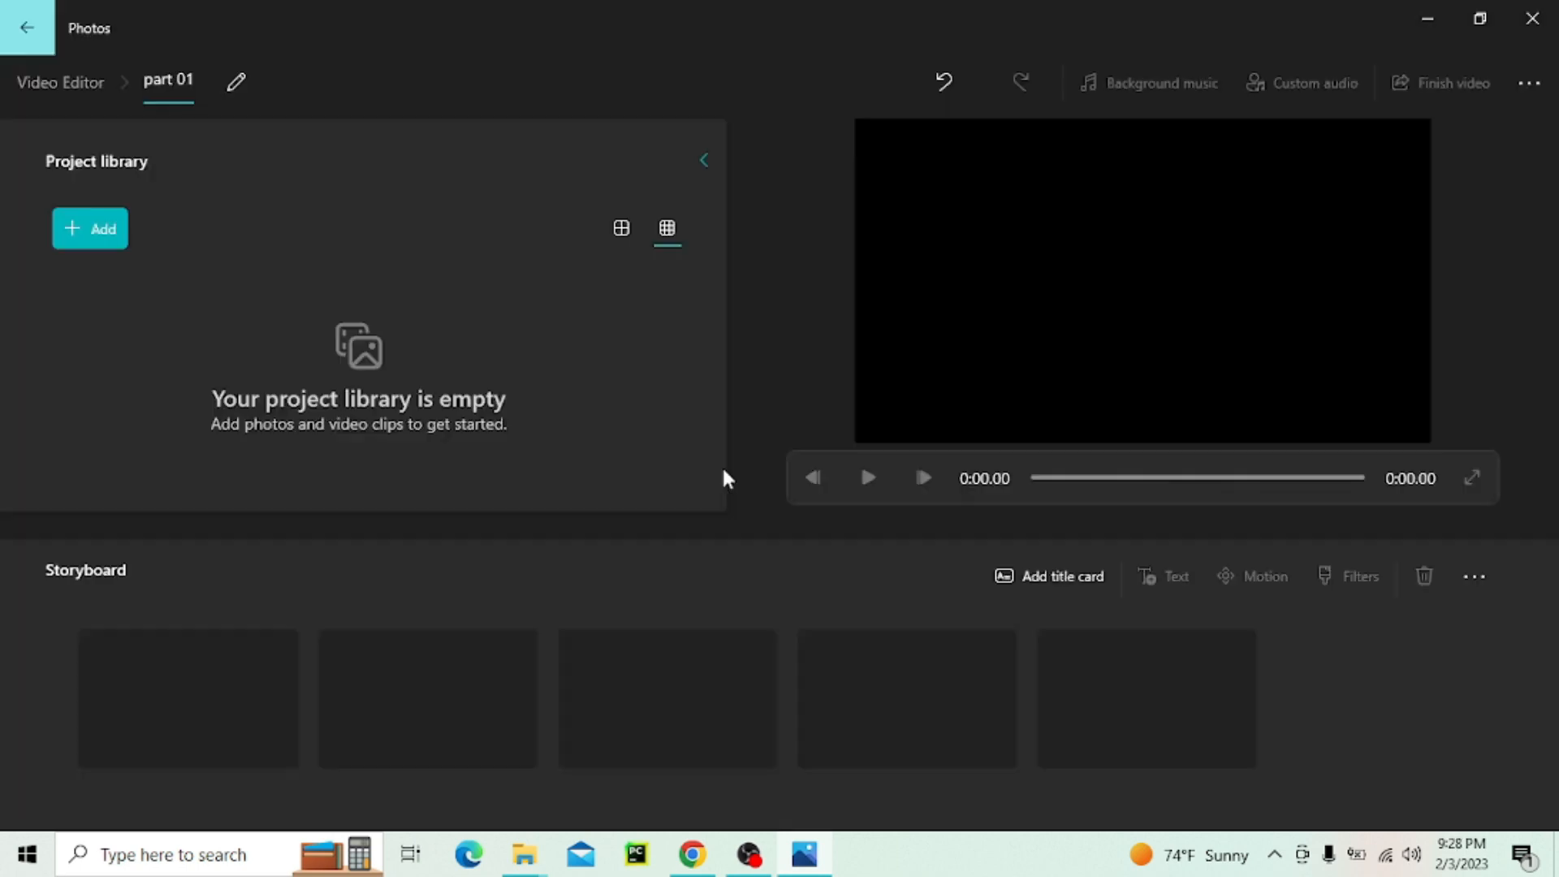
left_click(234, 84)
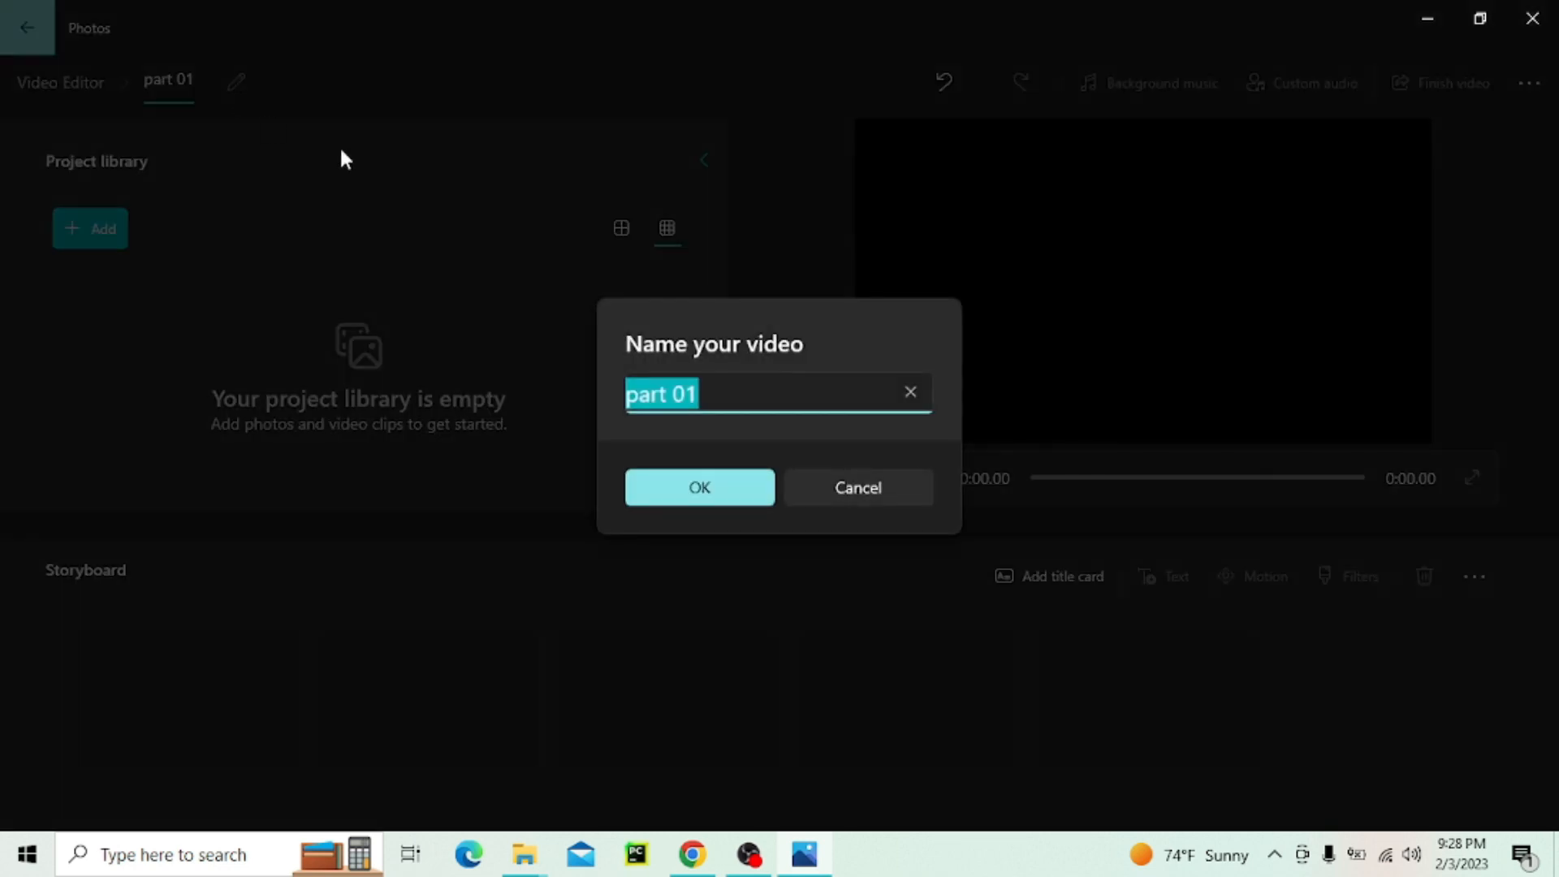
left_click(861, 489)
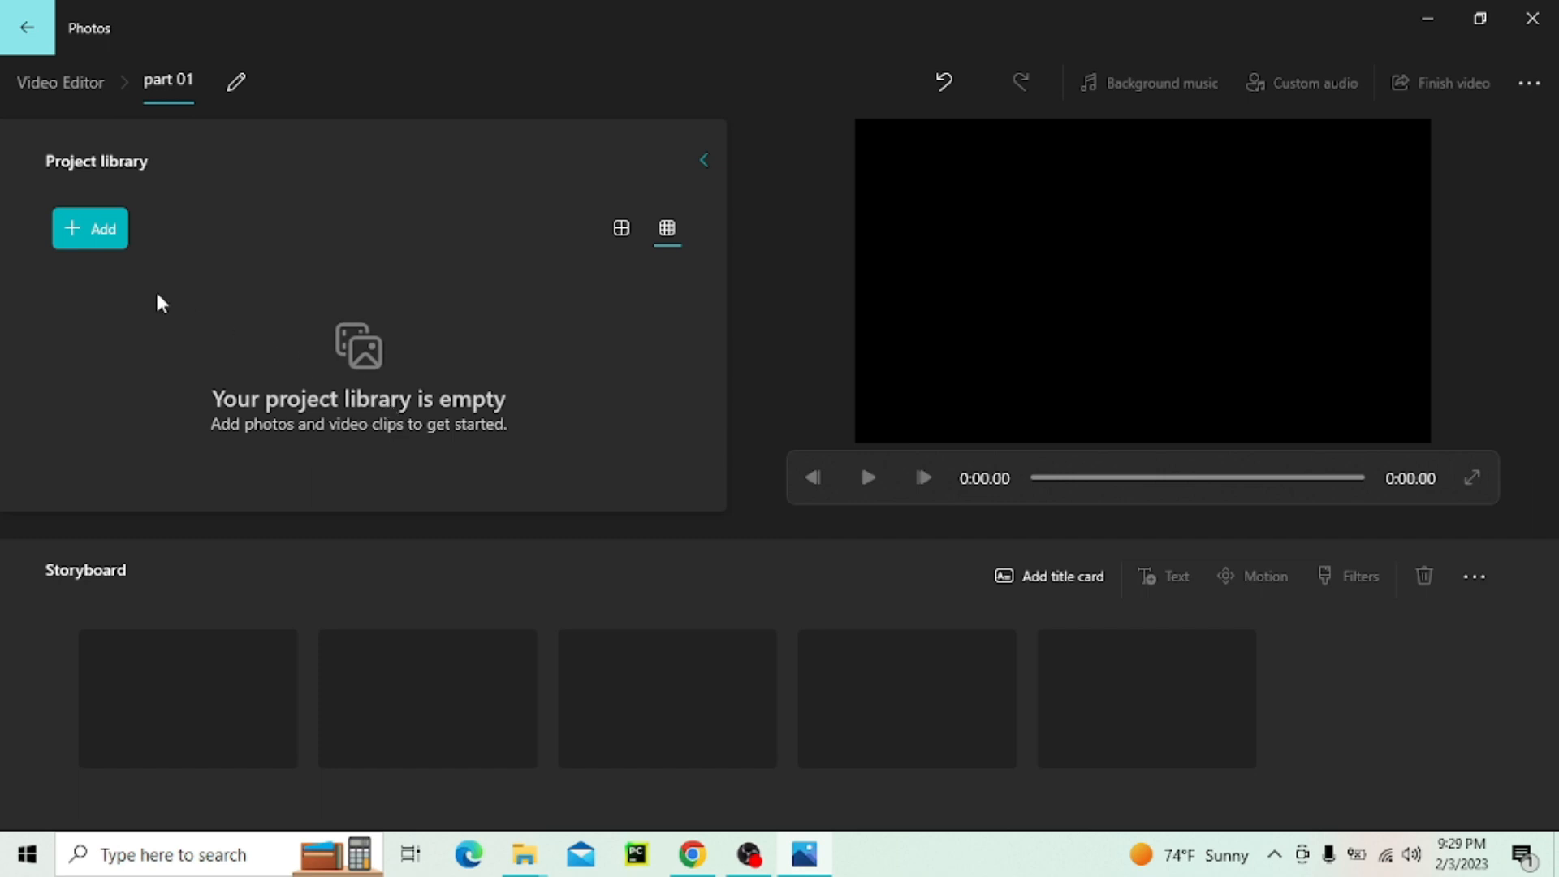
Import the video production ID_4828605 from this PC's Downloads folder and place it in the first storyboard slot
left_click(86, 237)
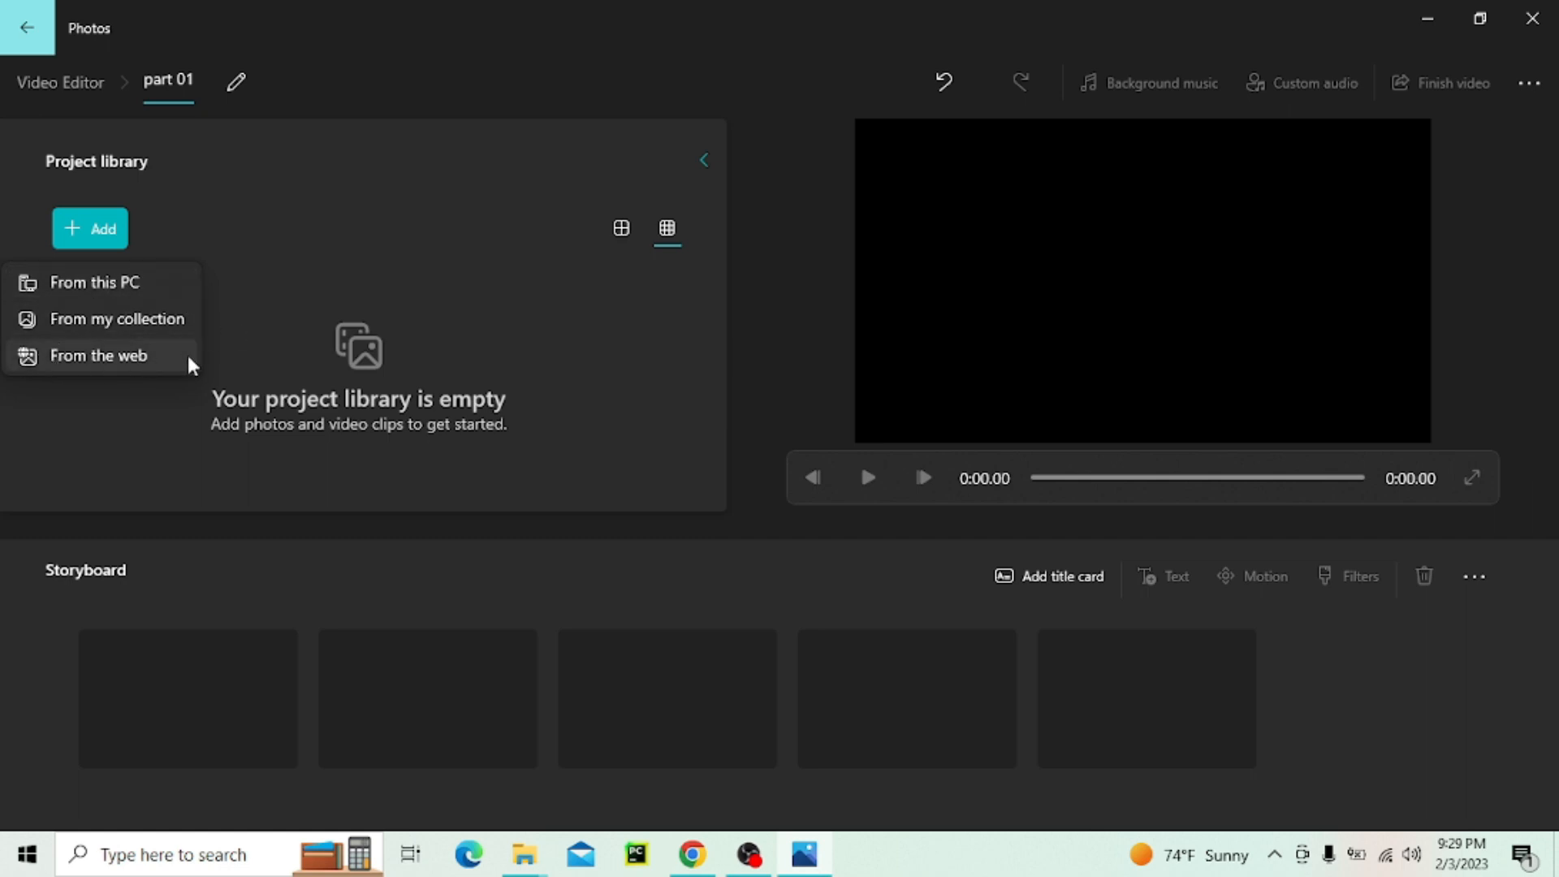
left_click(65, 281)
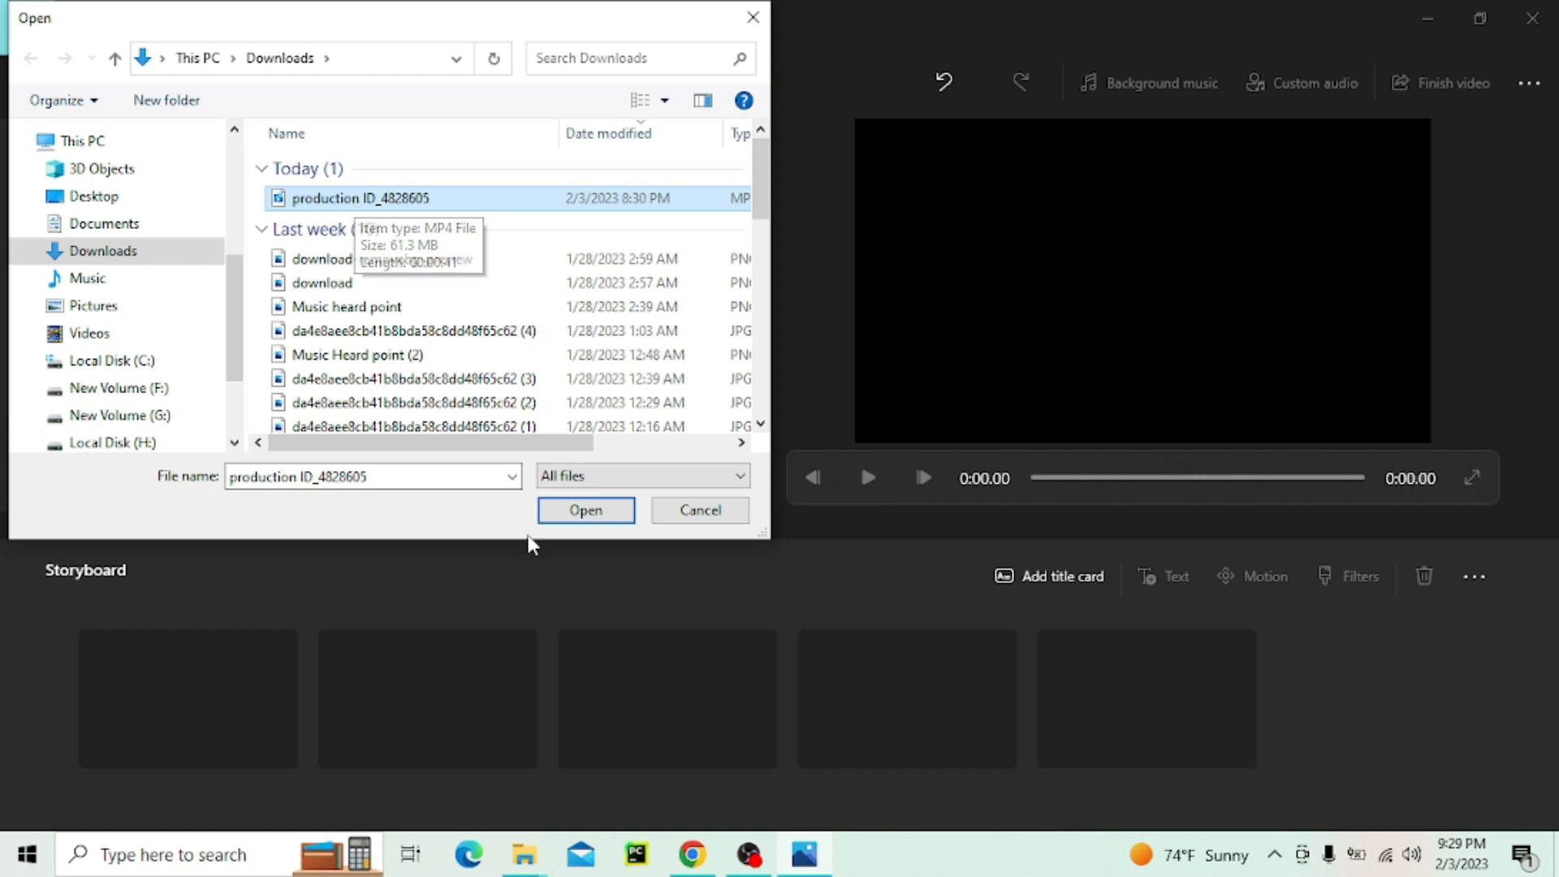
left_click(548, 511)
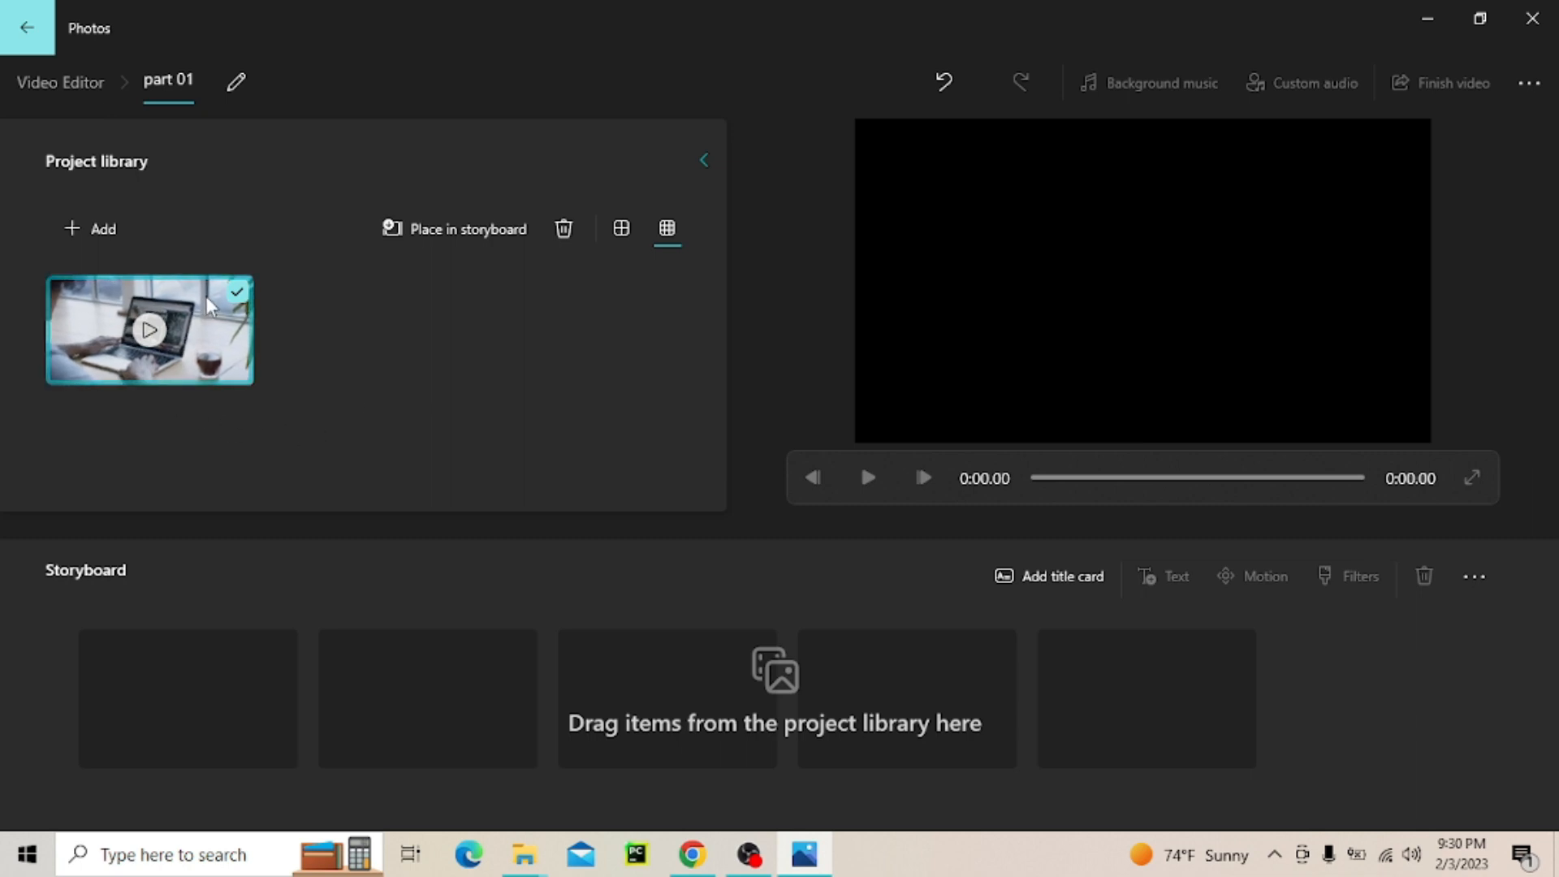
left_click_drag(210, 305, 268, 747)
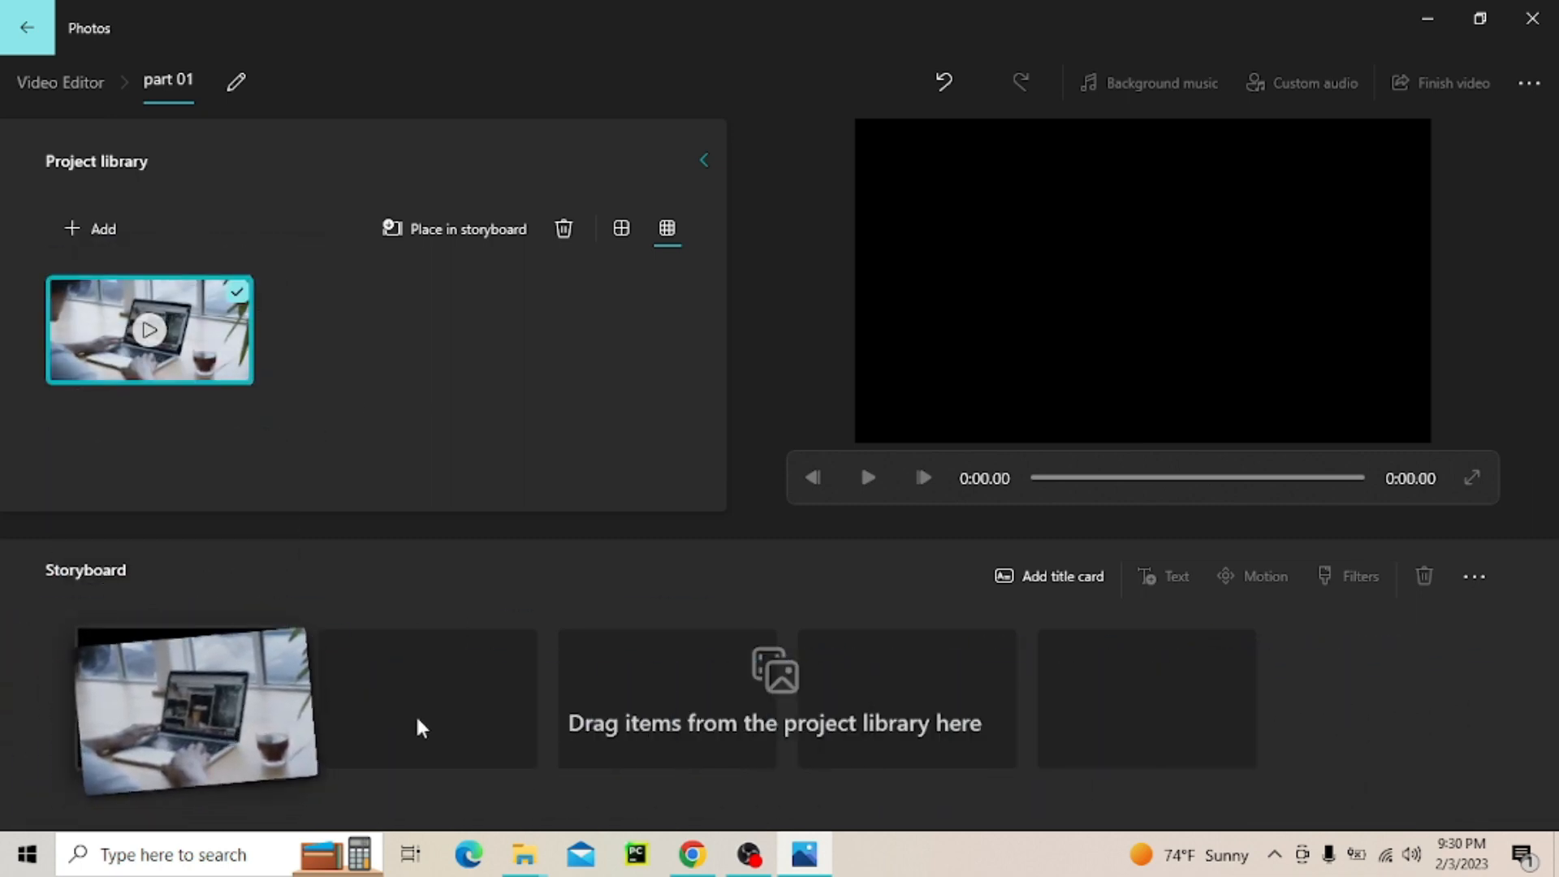
left_click_drag(418, 725, 567, 703)
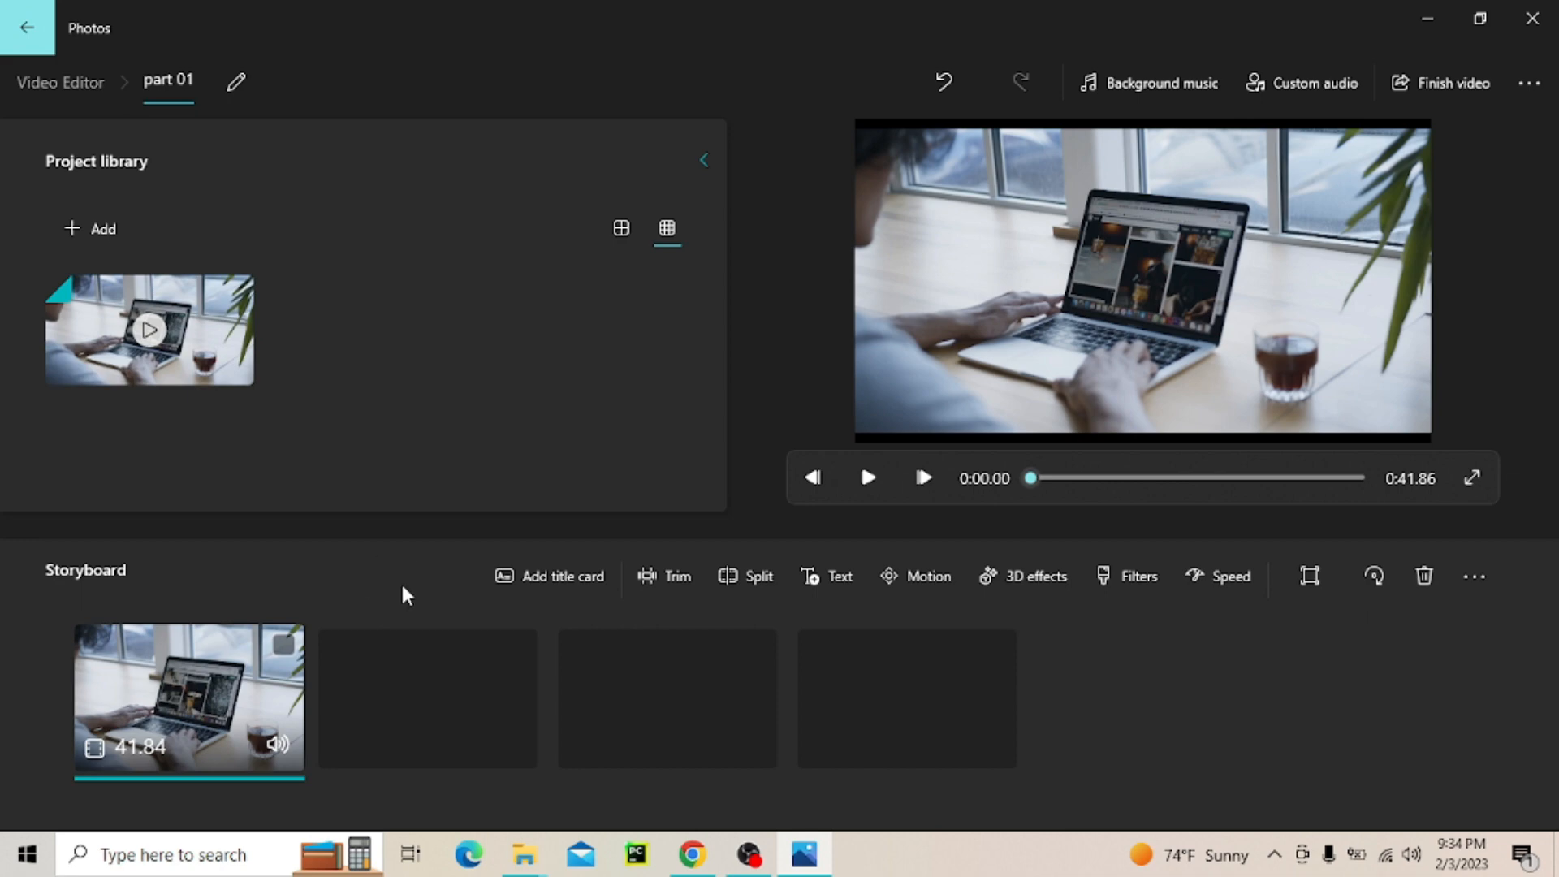
right_click(195, 688)
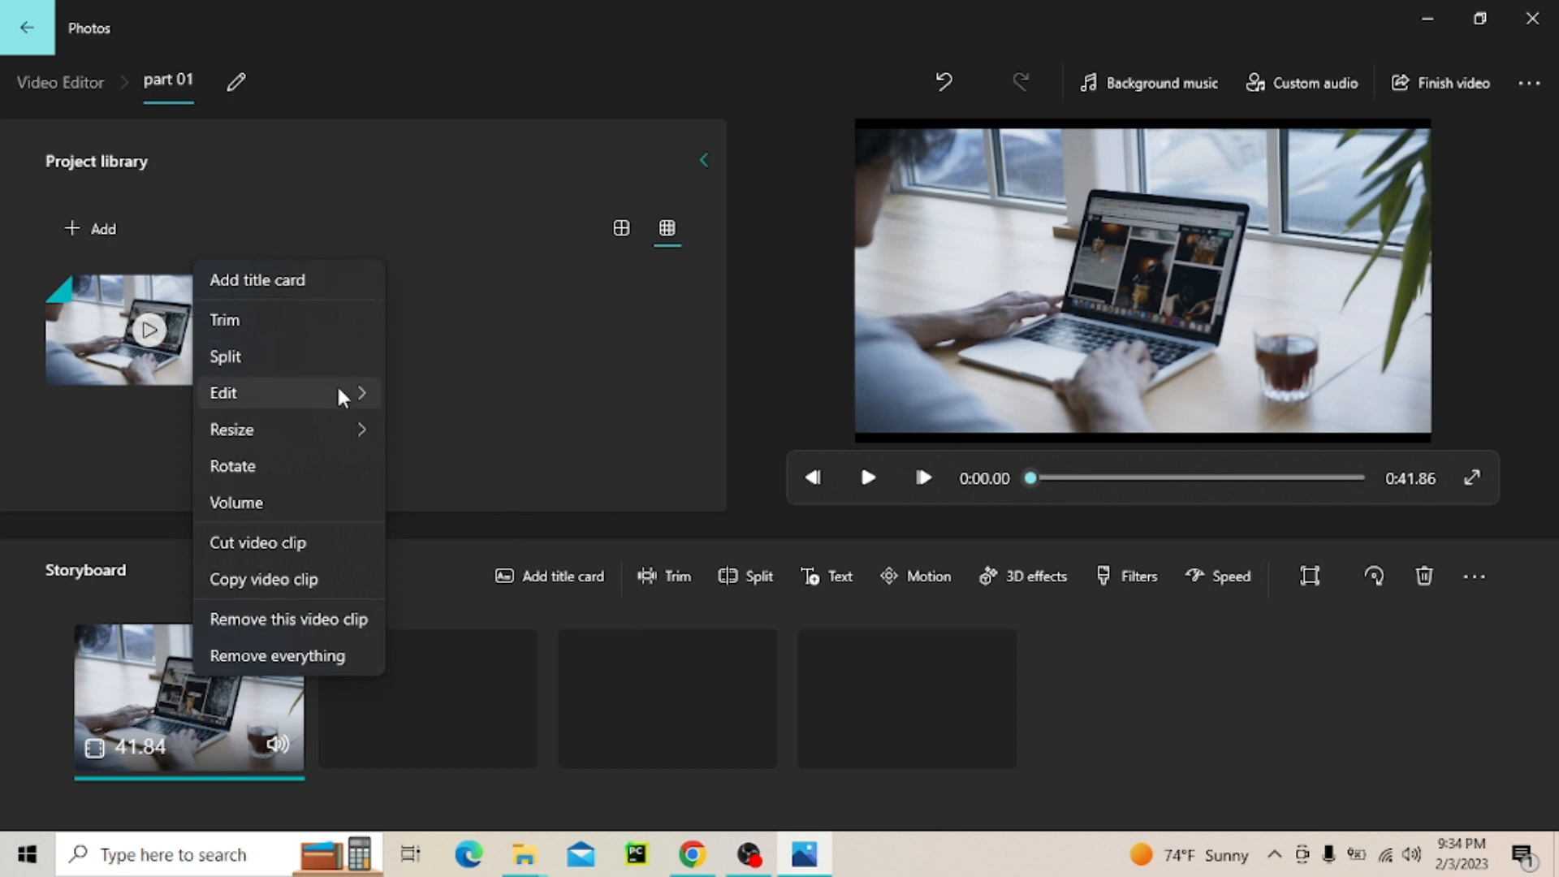
mouse_move(342, 395)
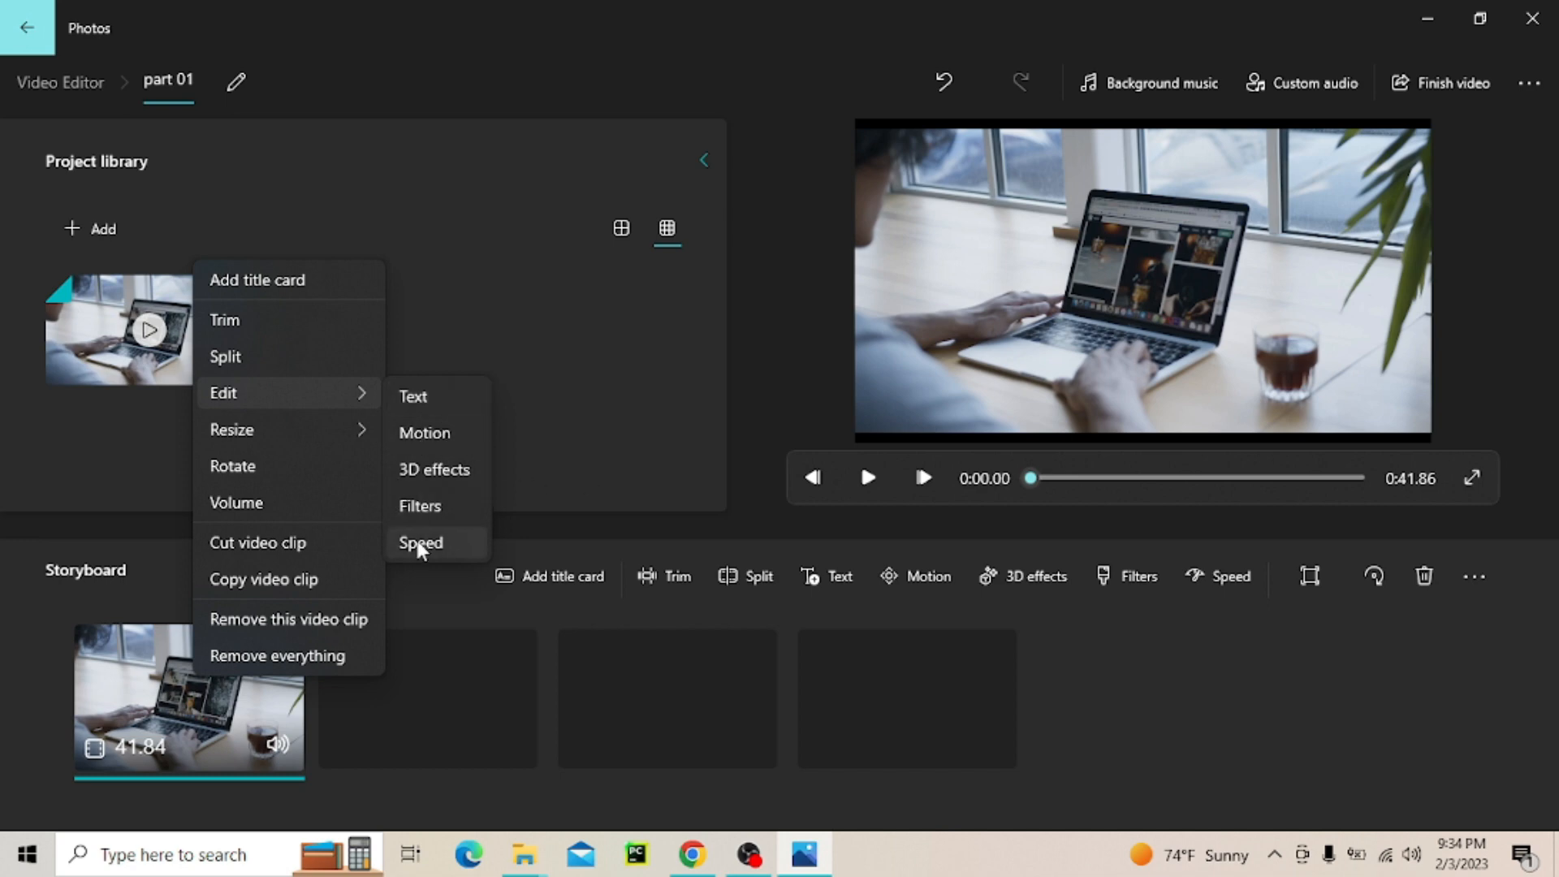
right_click(329, 522)
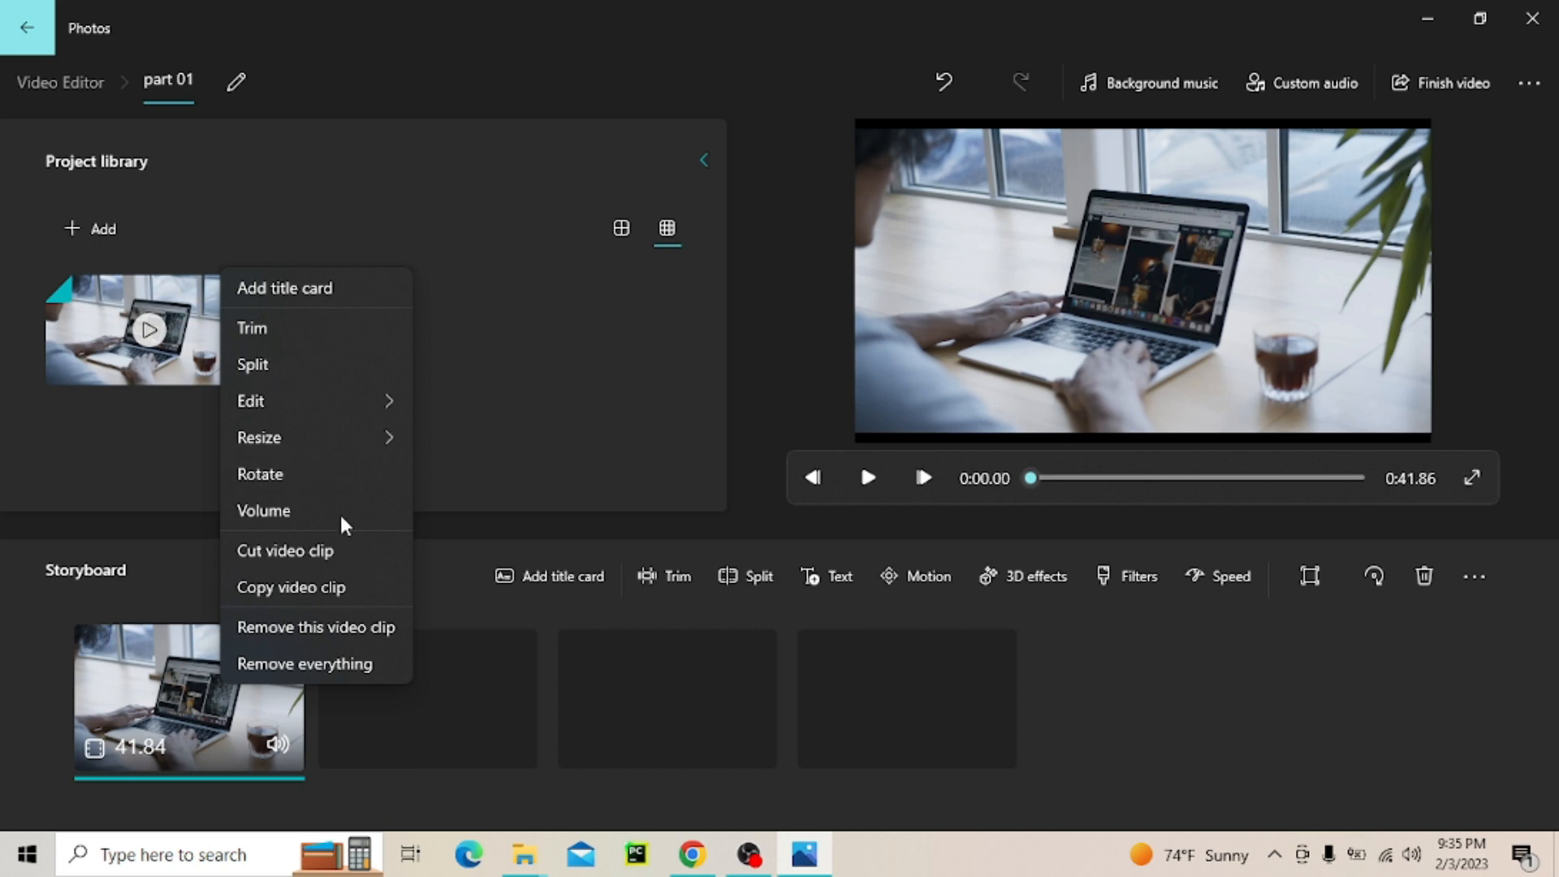
left_click(388, 581)
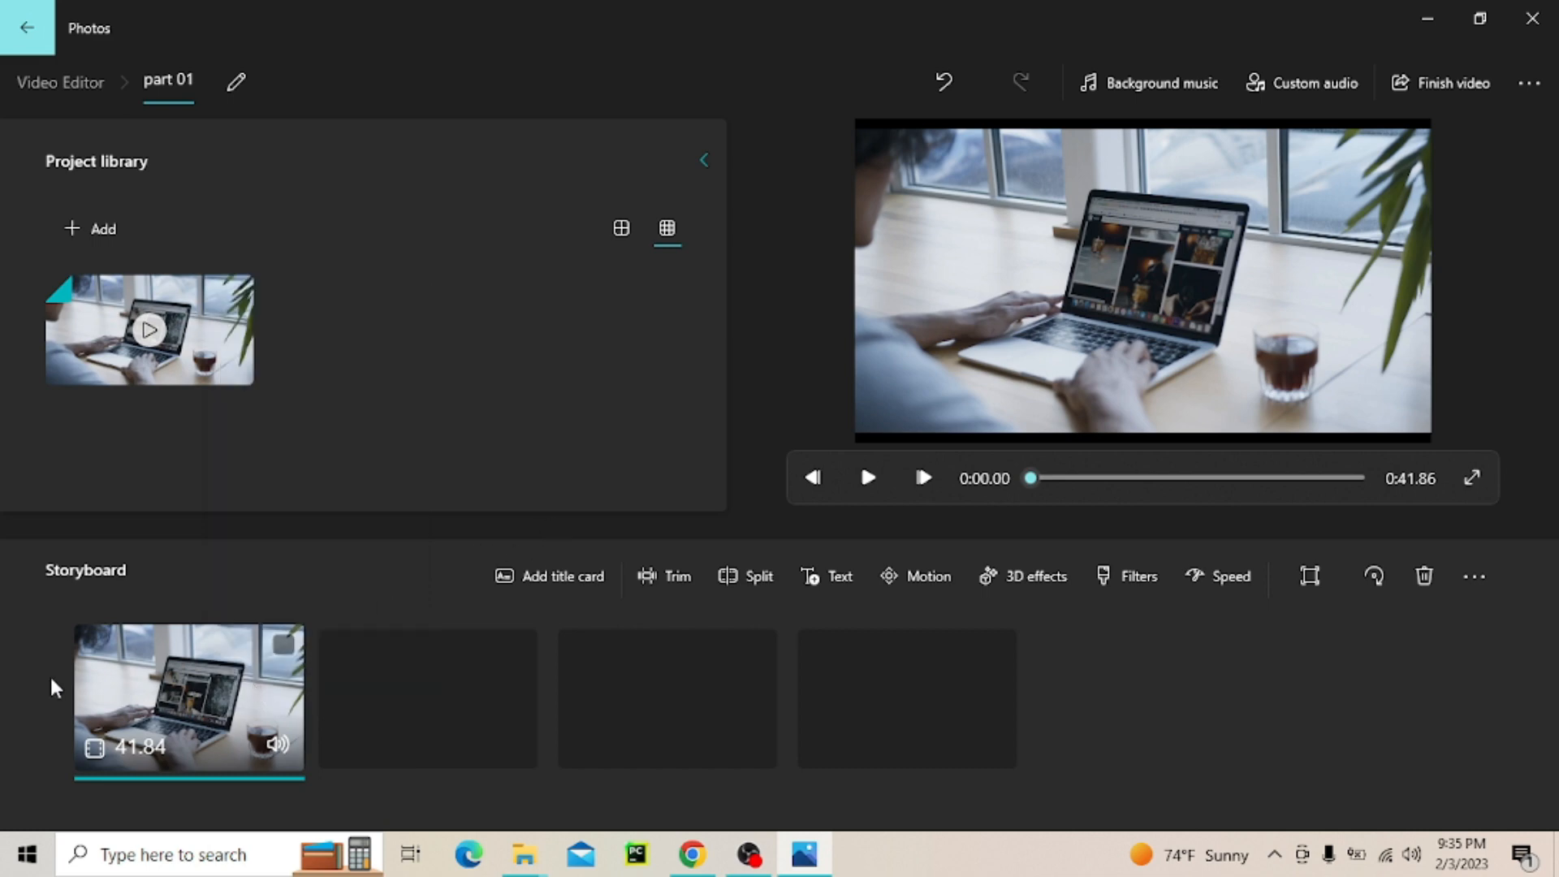
Add a title card in front of the video clip and set its text to "welcome"
left_click(557, 591)
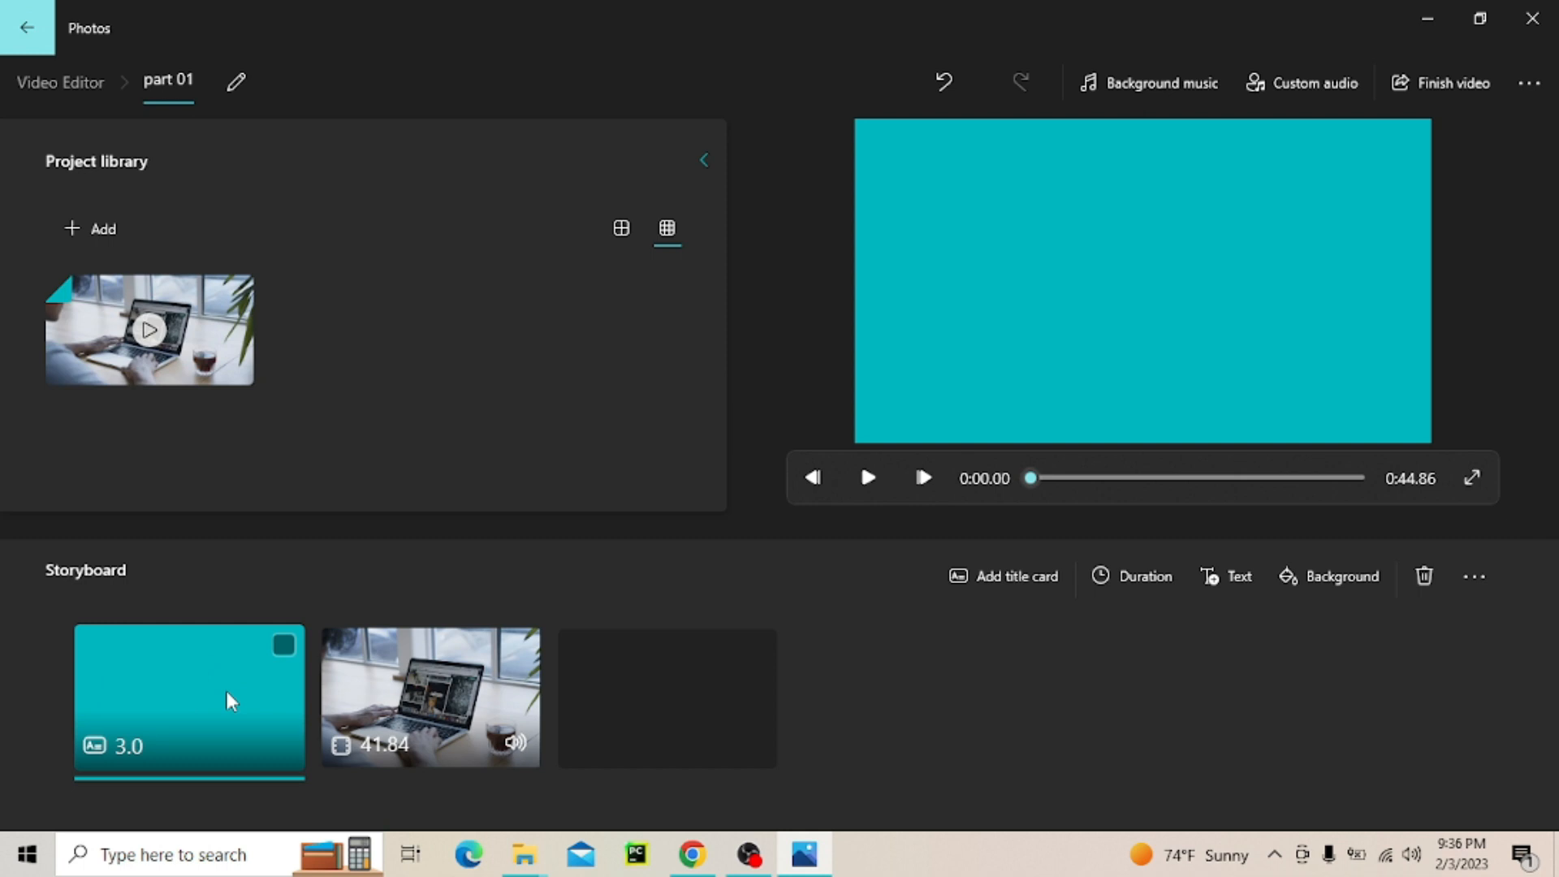
left_click(1226, 578)
key("Escape")
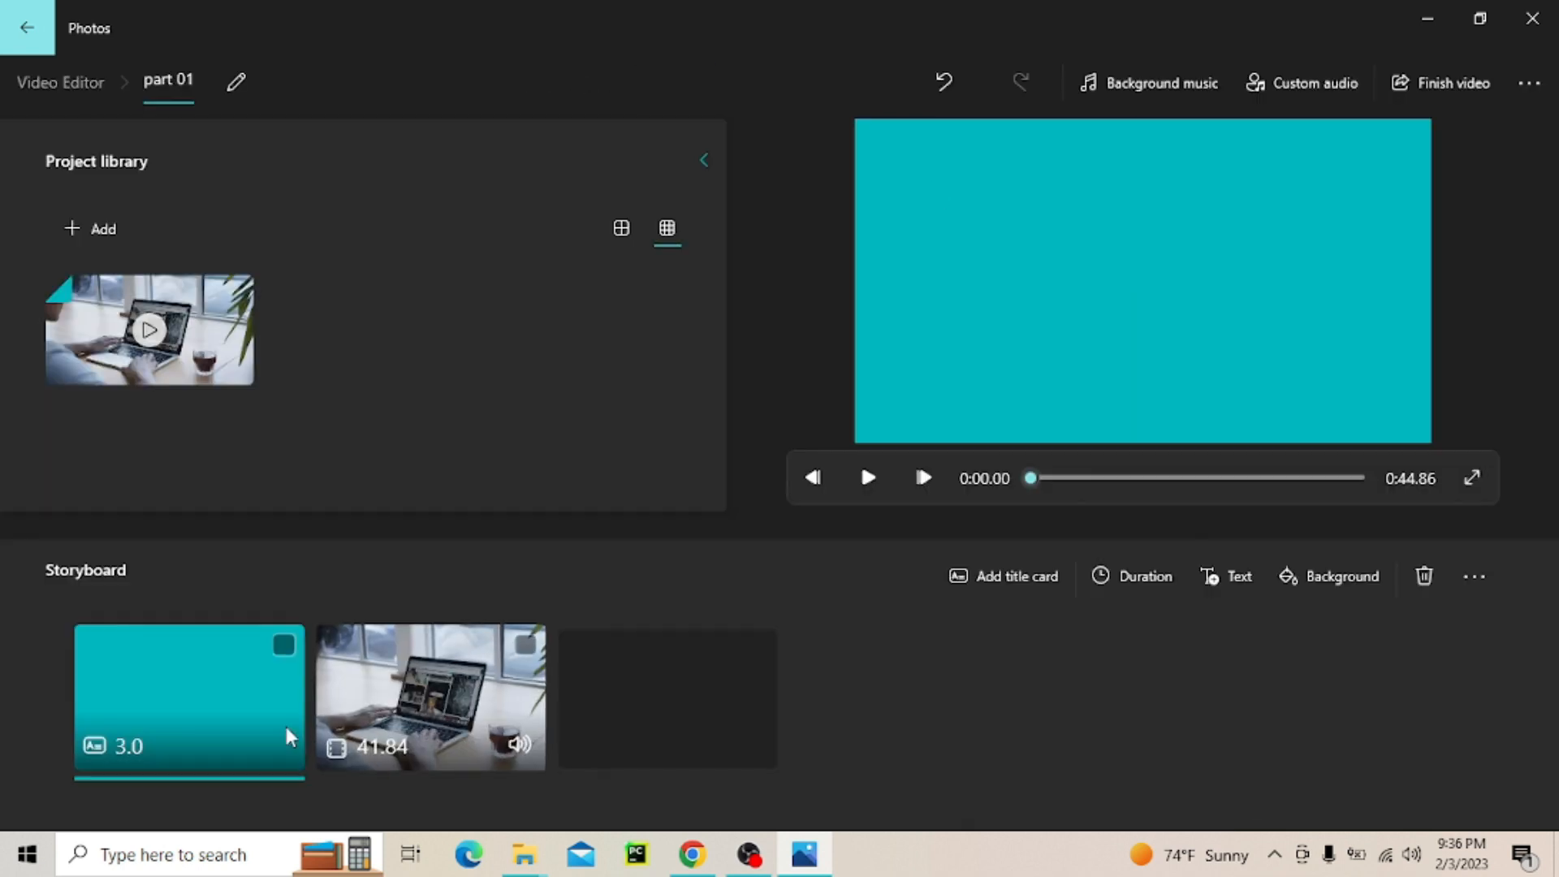
right_click(202, 700)
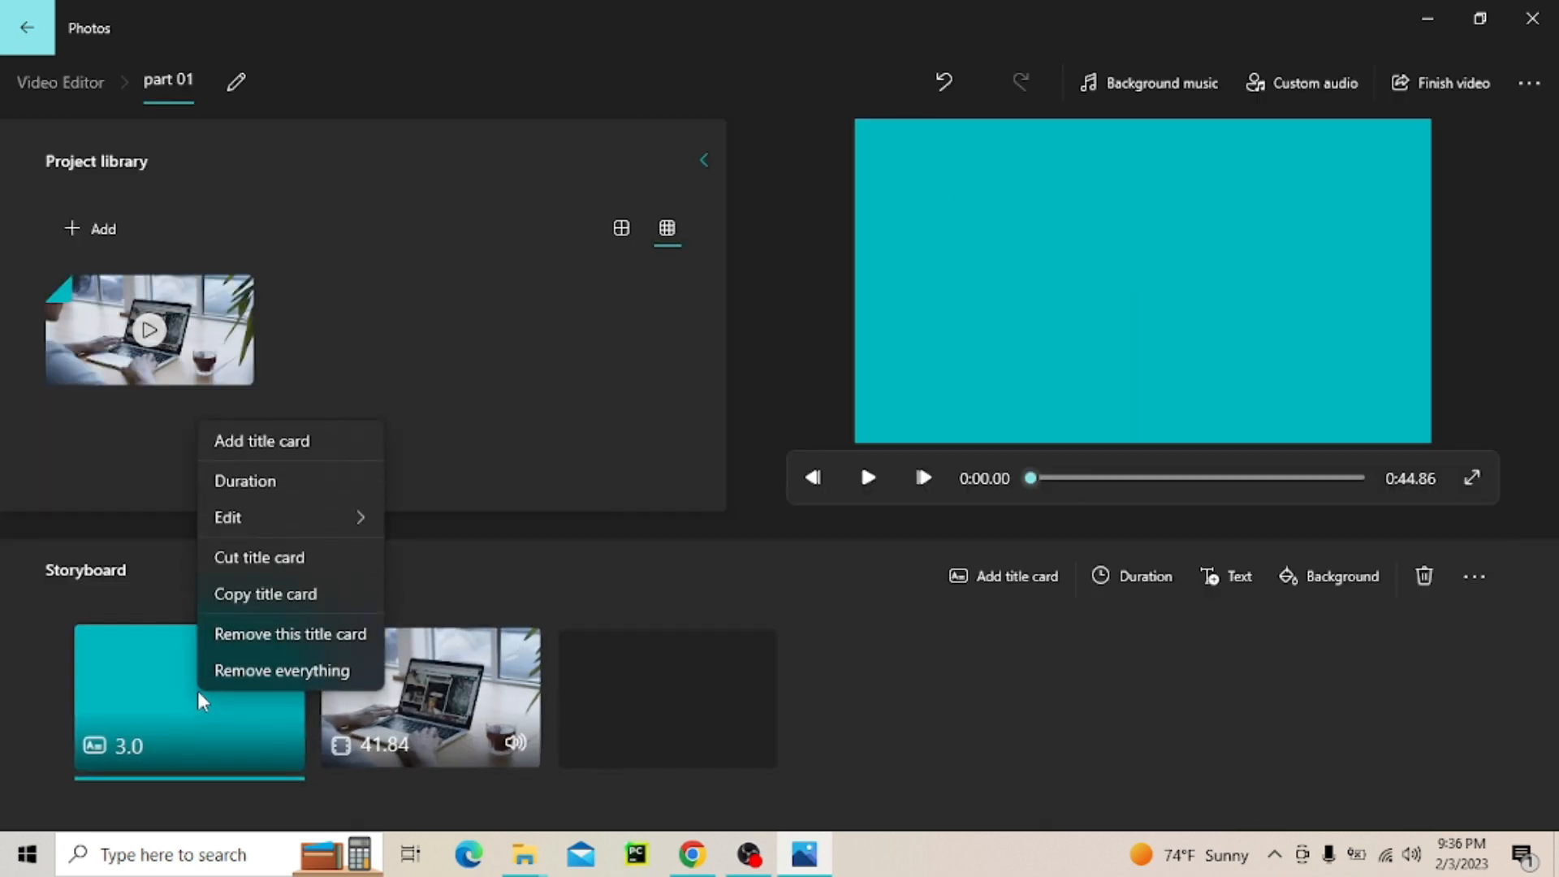
mouse_move(324, 517)
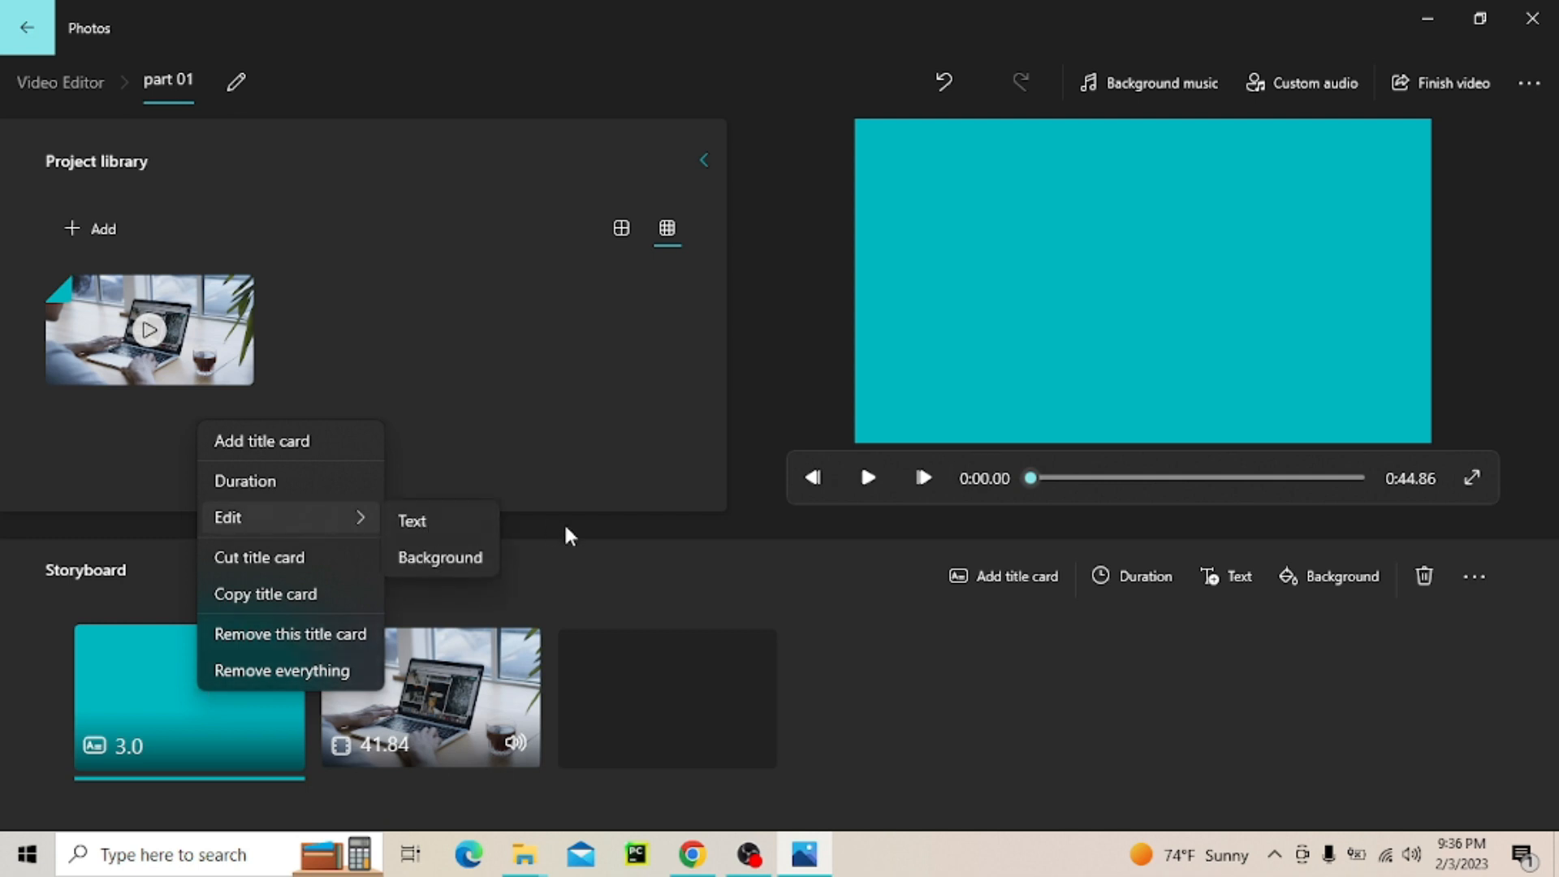
left_click(413, 524)
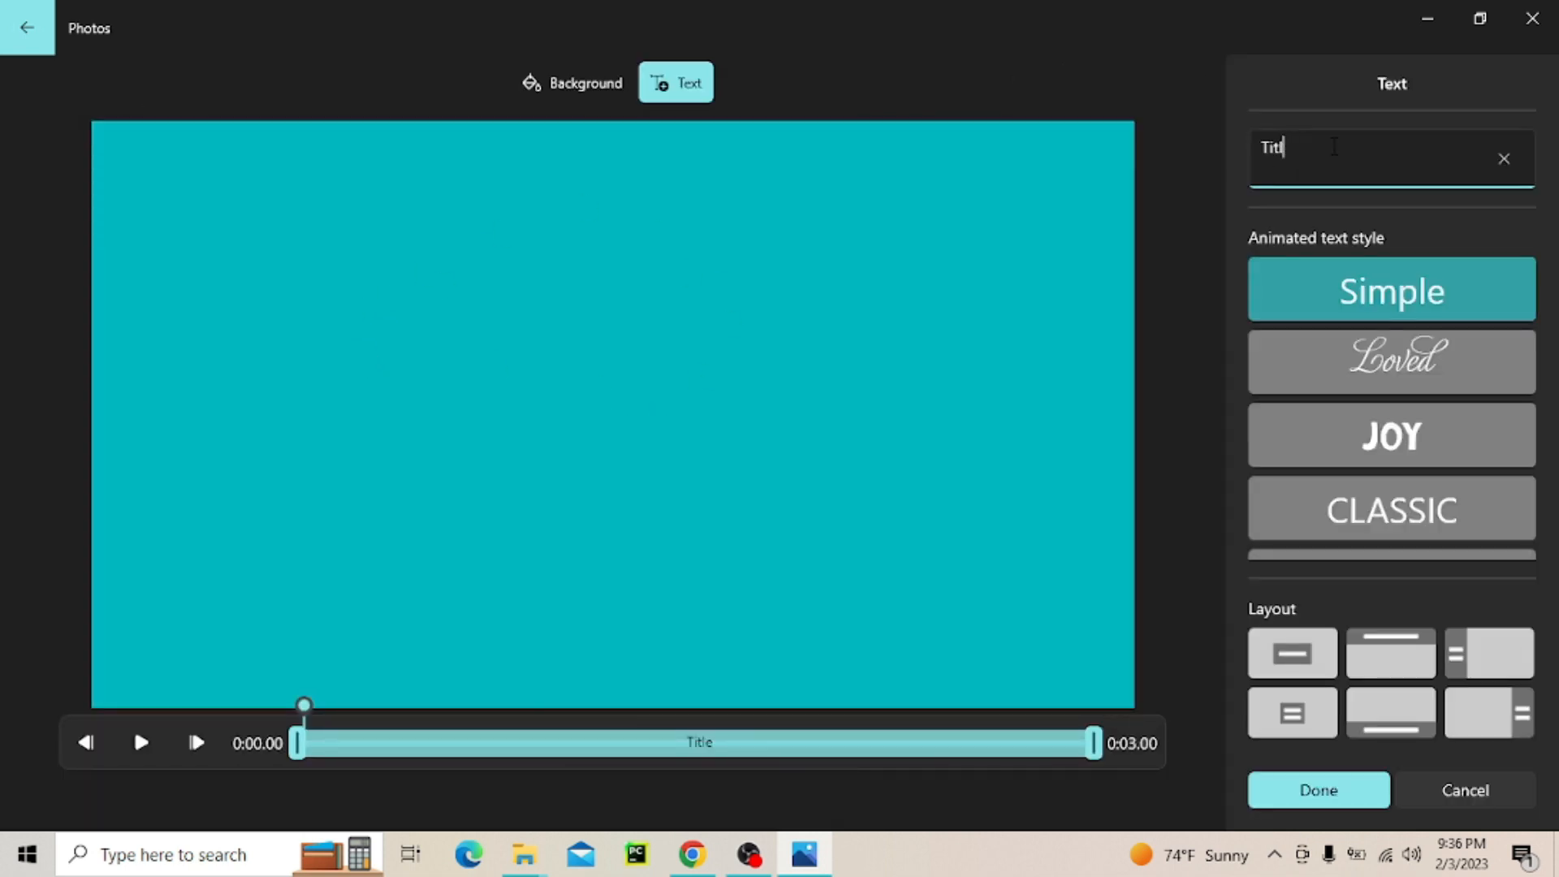
key("BackSpace")
key("BackSpace")
key("BackSpace")
key("BackSpace")
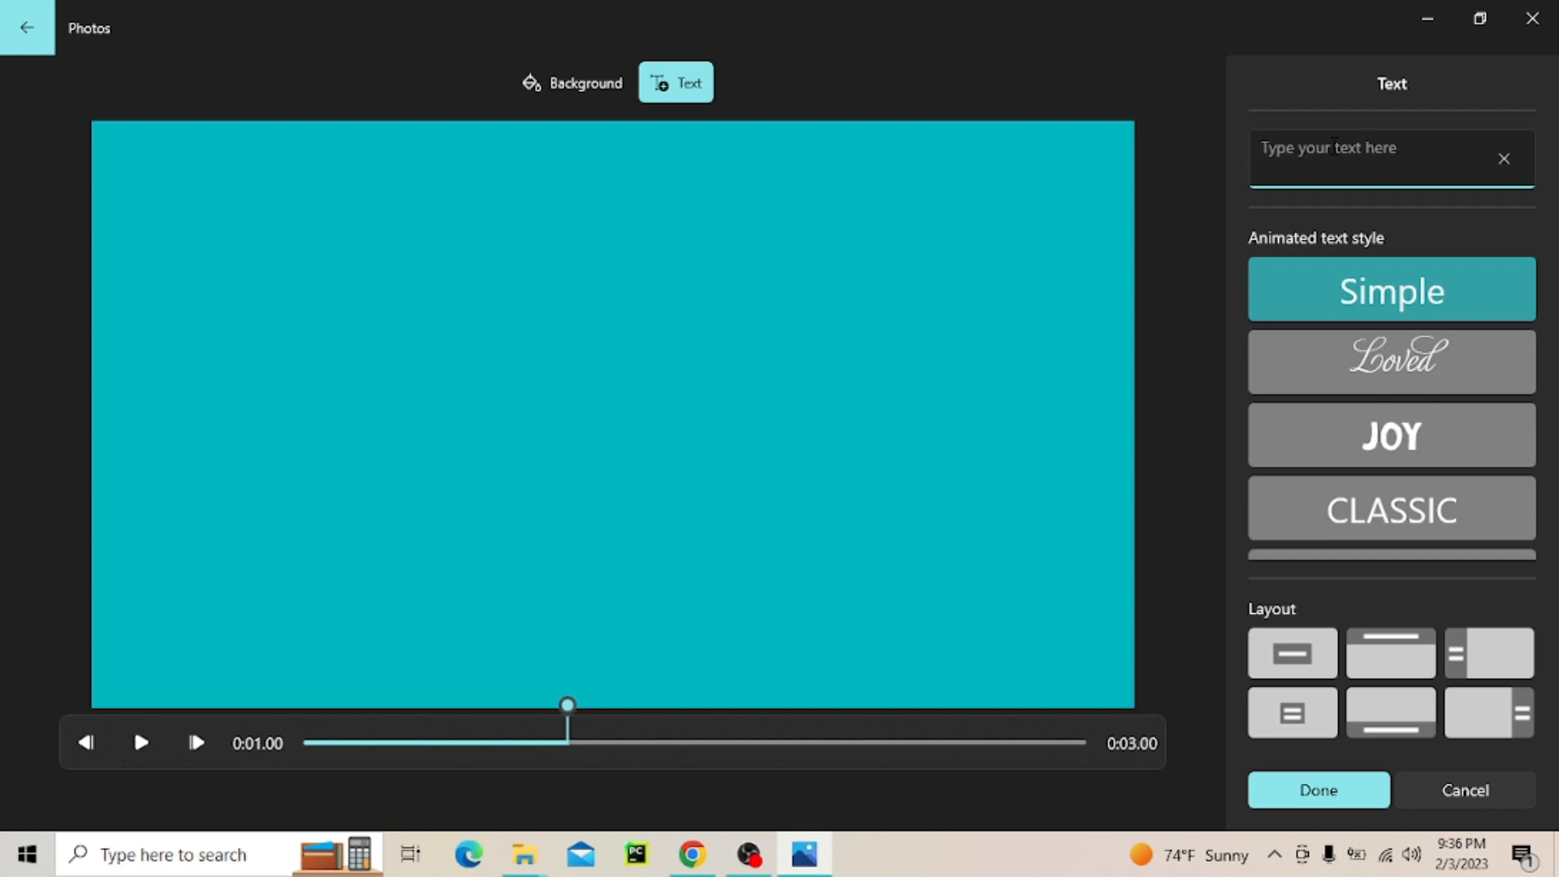
type("welcome")
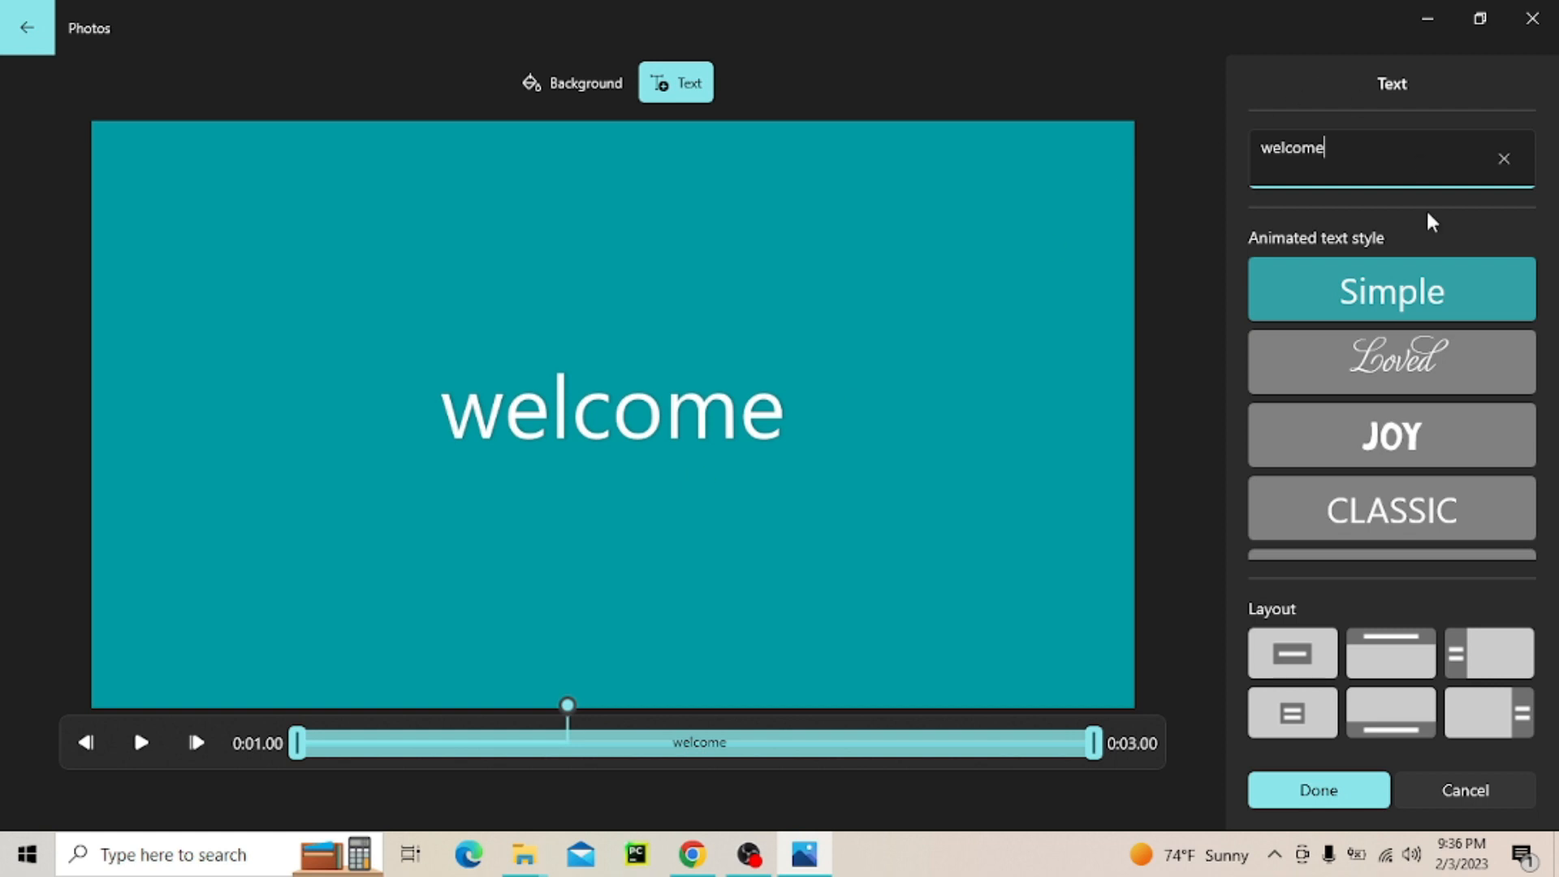
Apply the Joy animated text style to the title card's text
scroll(1390, 497, "down", 5)
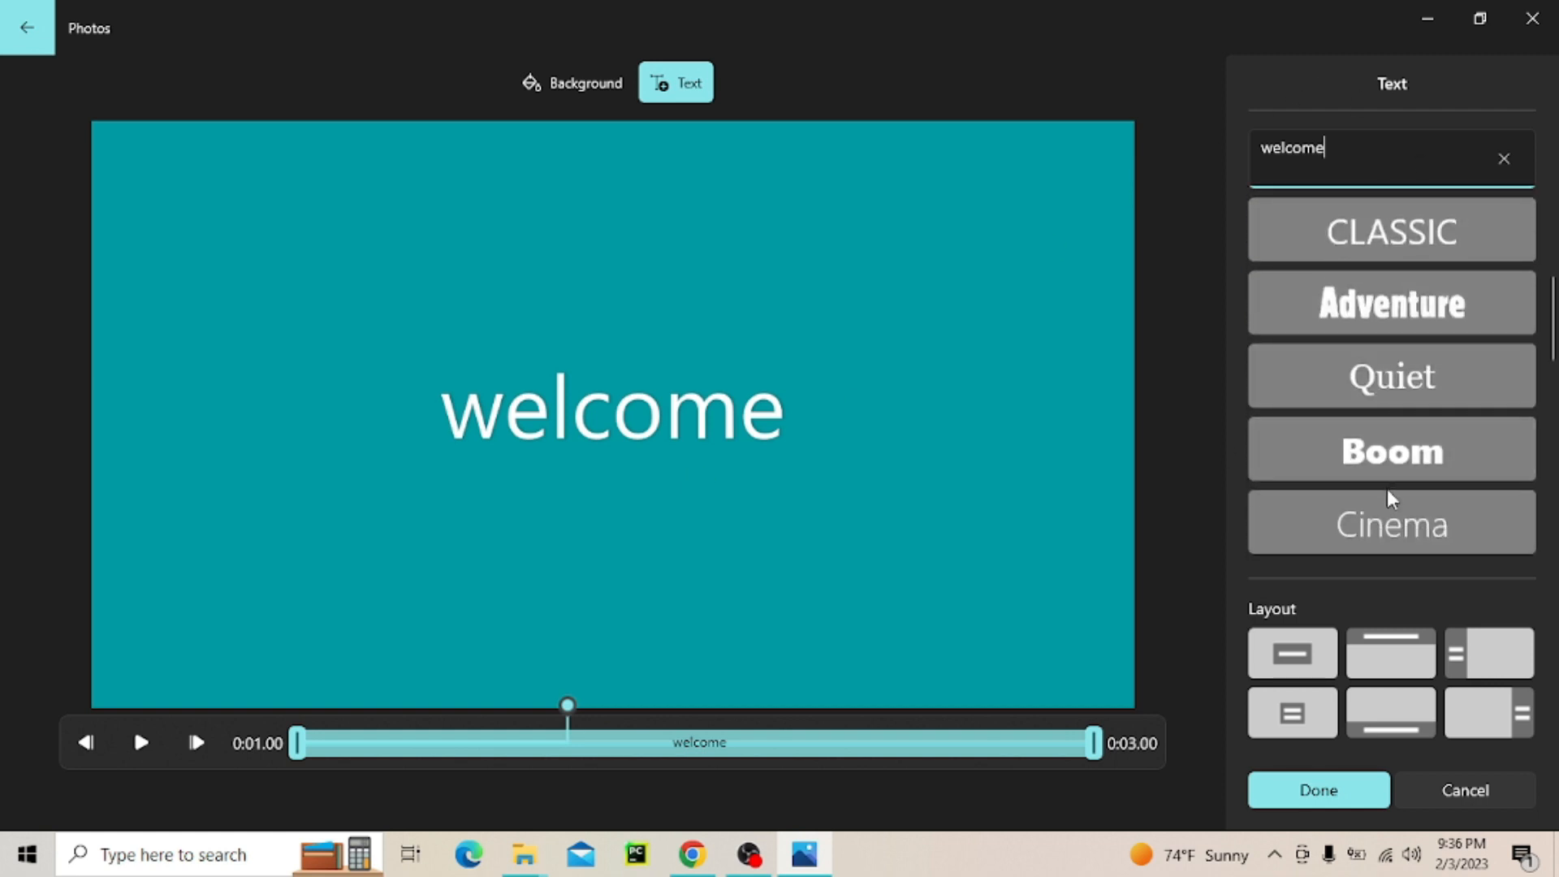
scroll(1386, 488, "up", 5)
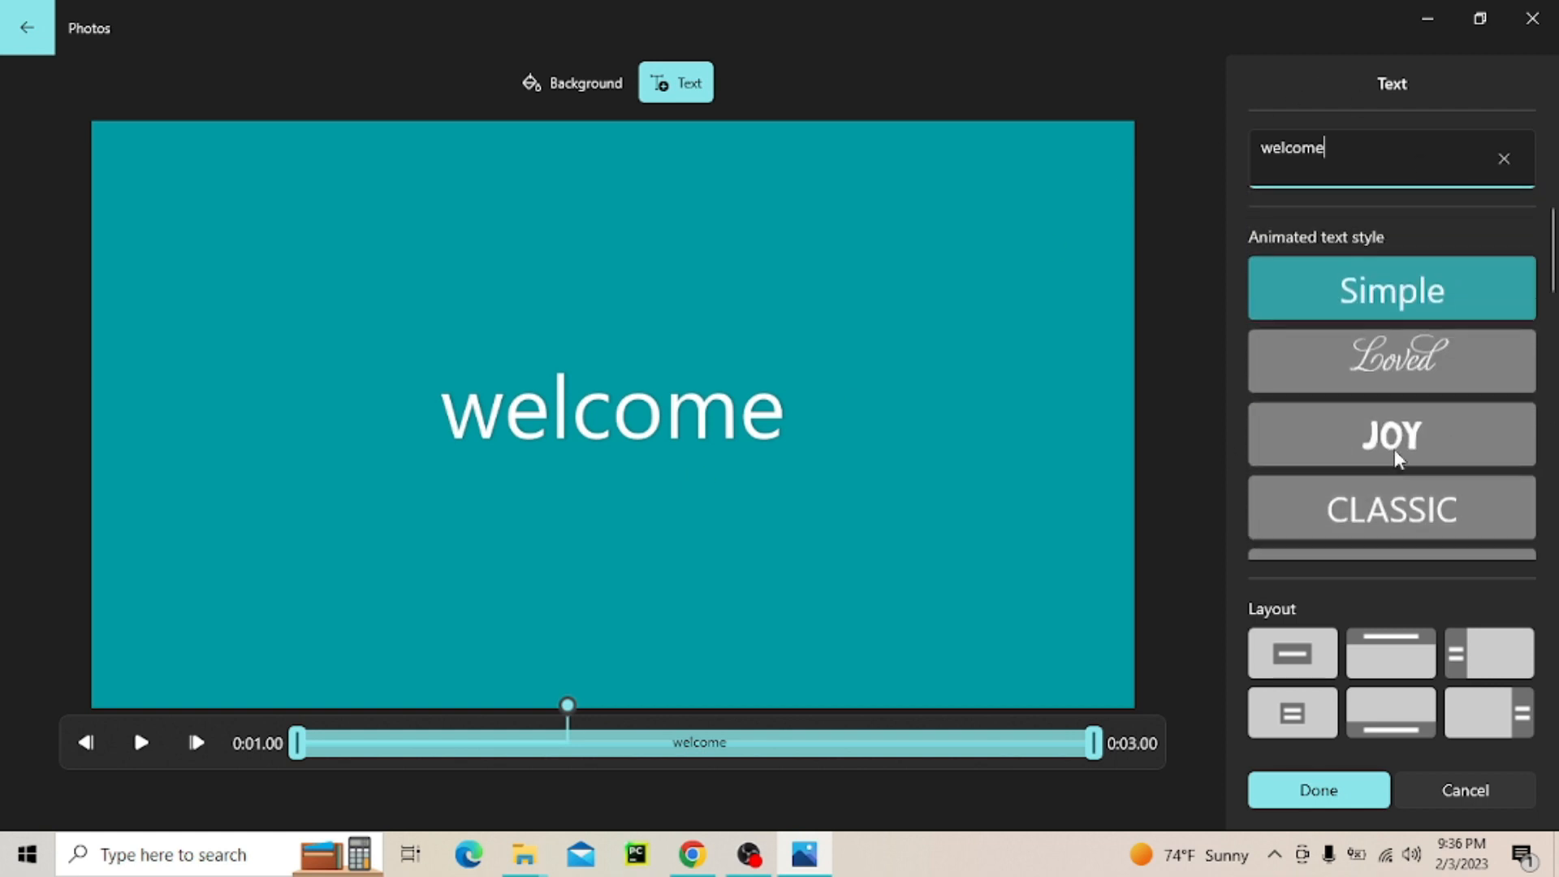
left_click(1434, 437)
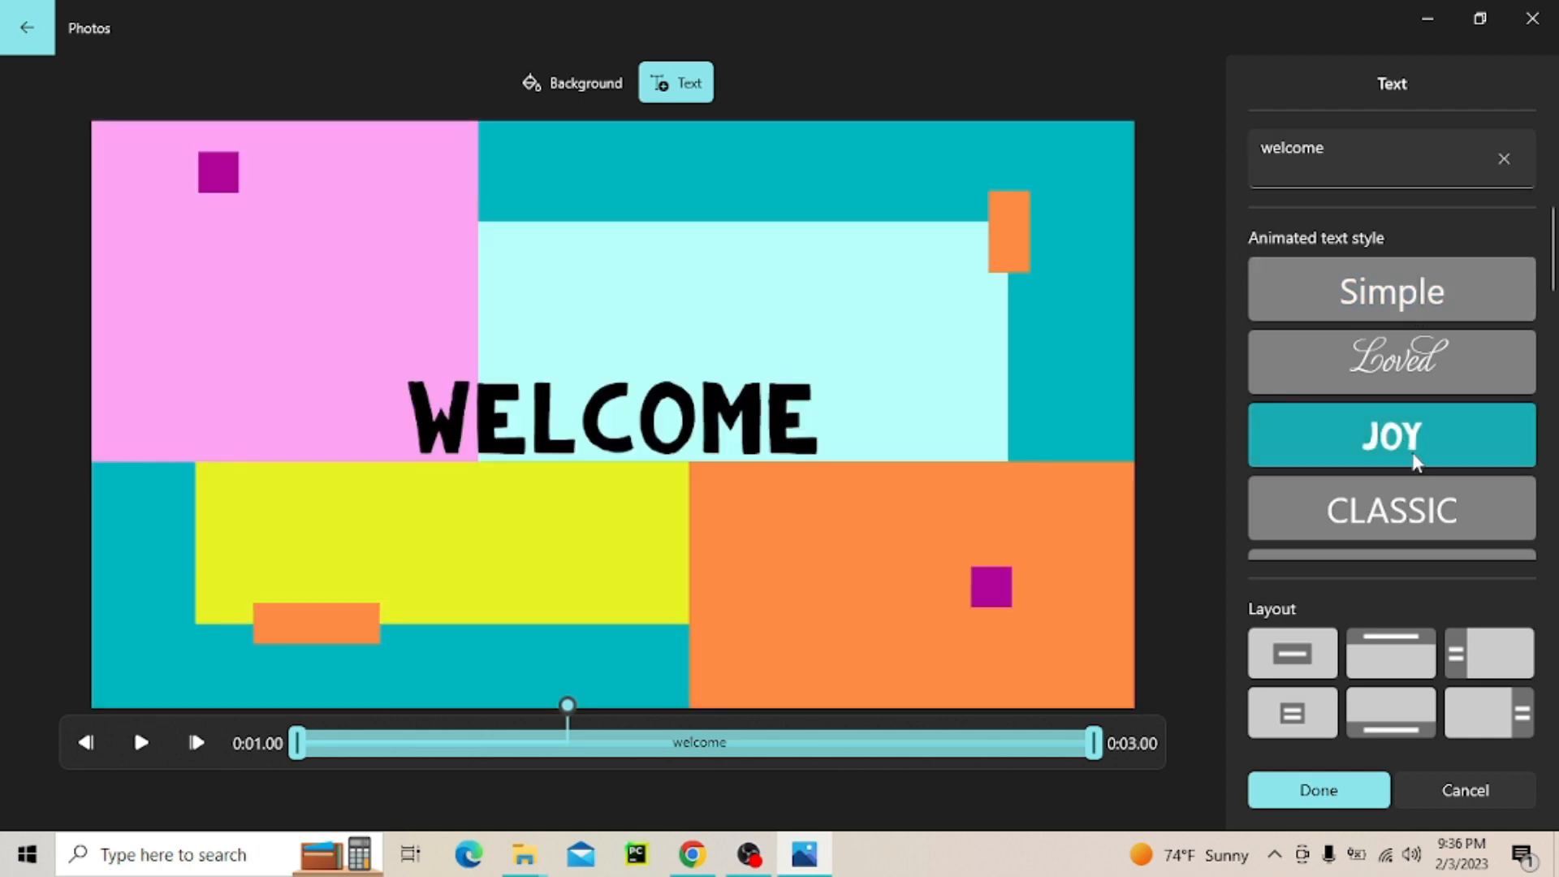
scroll(1412, 476, "down", 2)
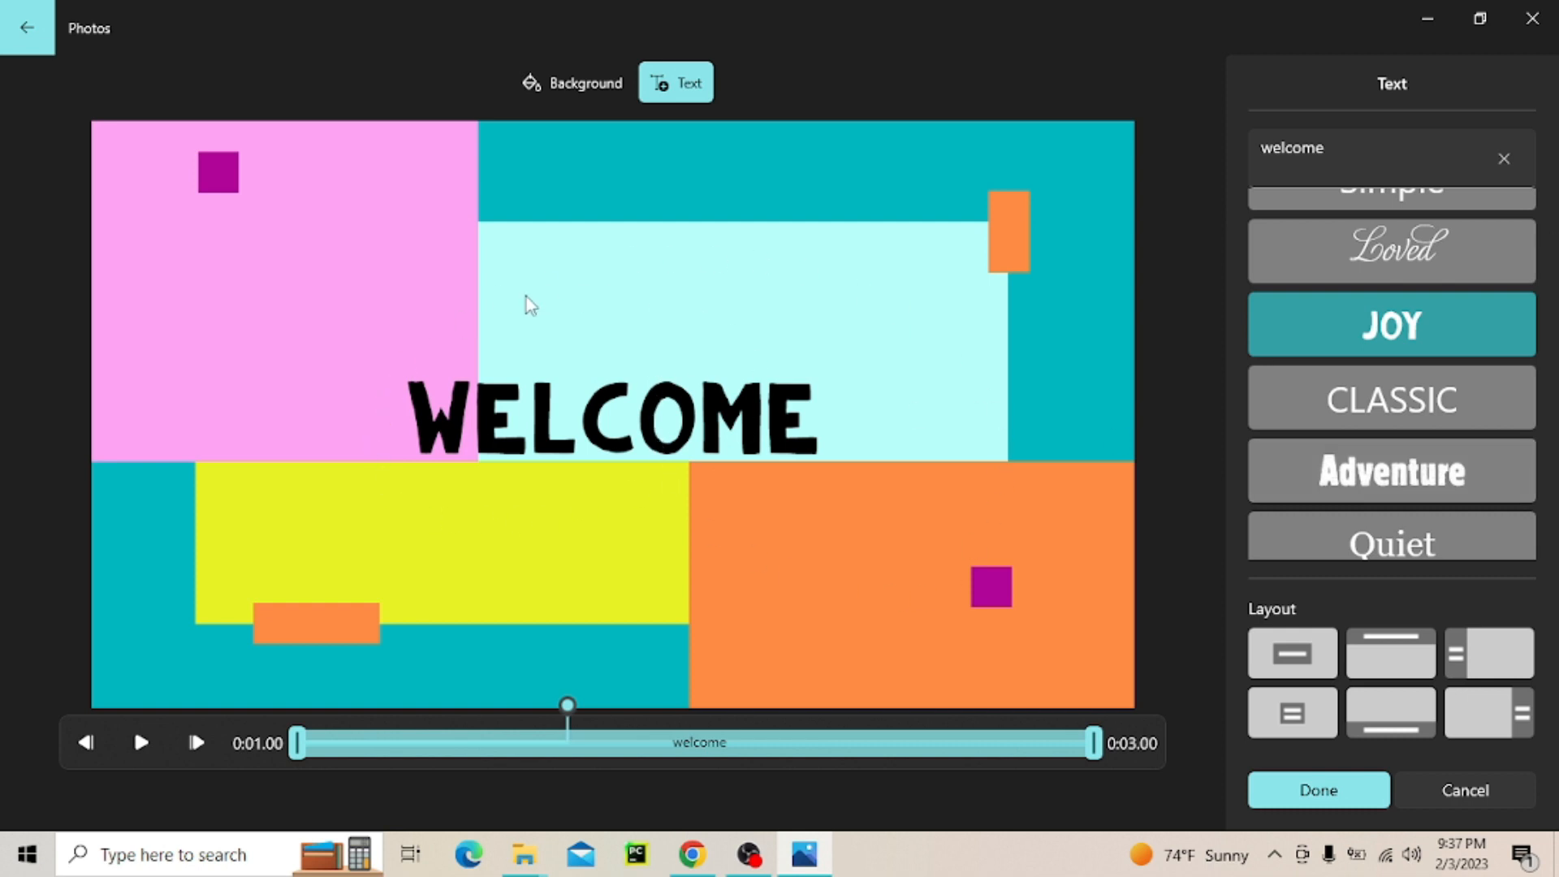
Shorten the title text's duration to roughly the first half of the card, starting at its beginning, and save the text edits
left_click_drag(300, 759, 237, 753)
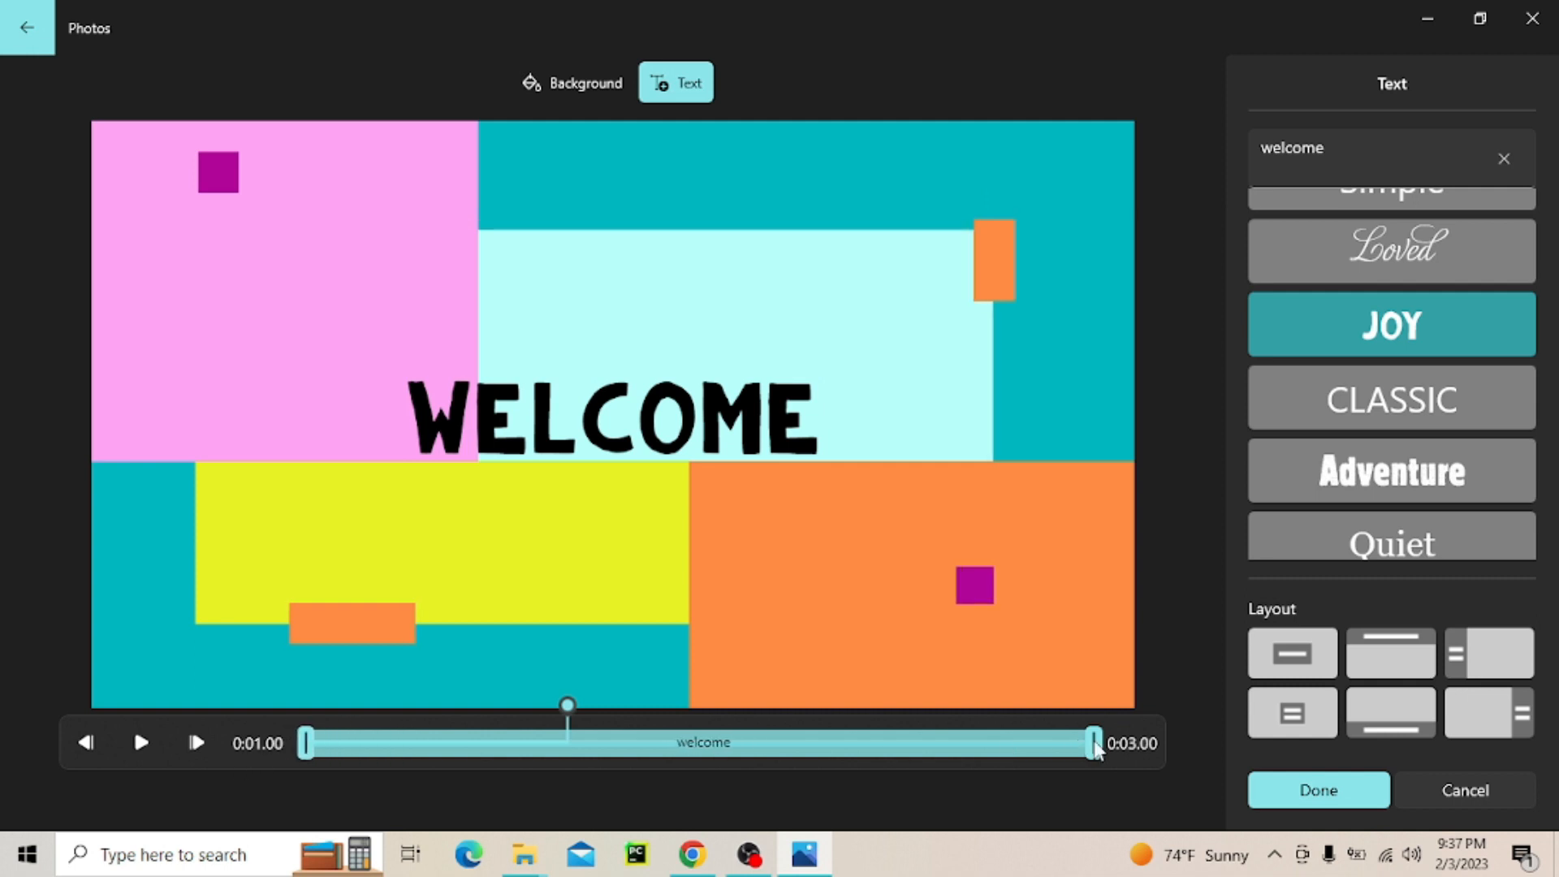
left_click_drag(1092, 758, 737, 764)
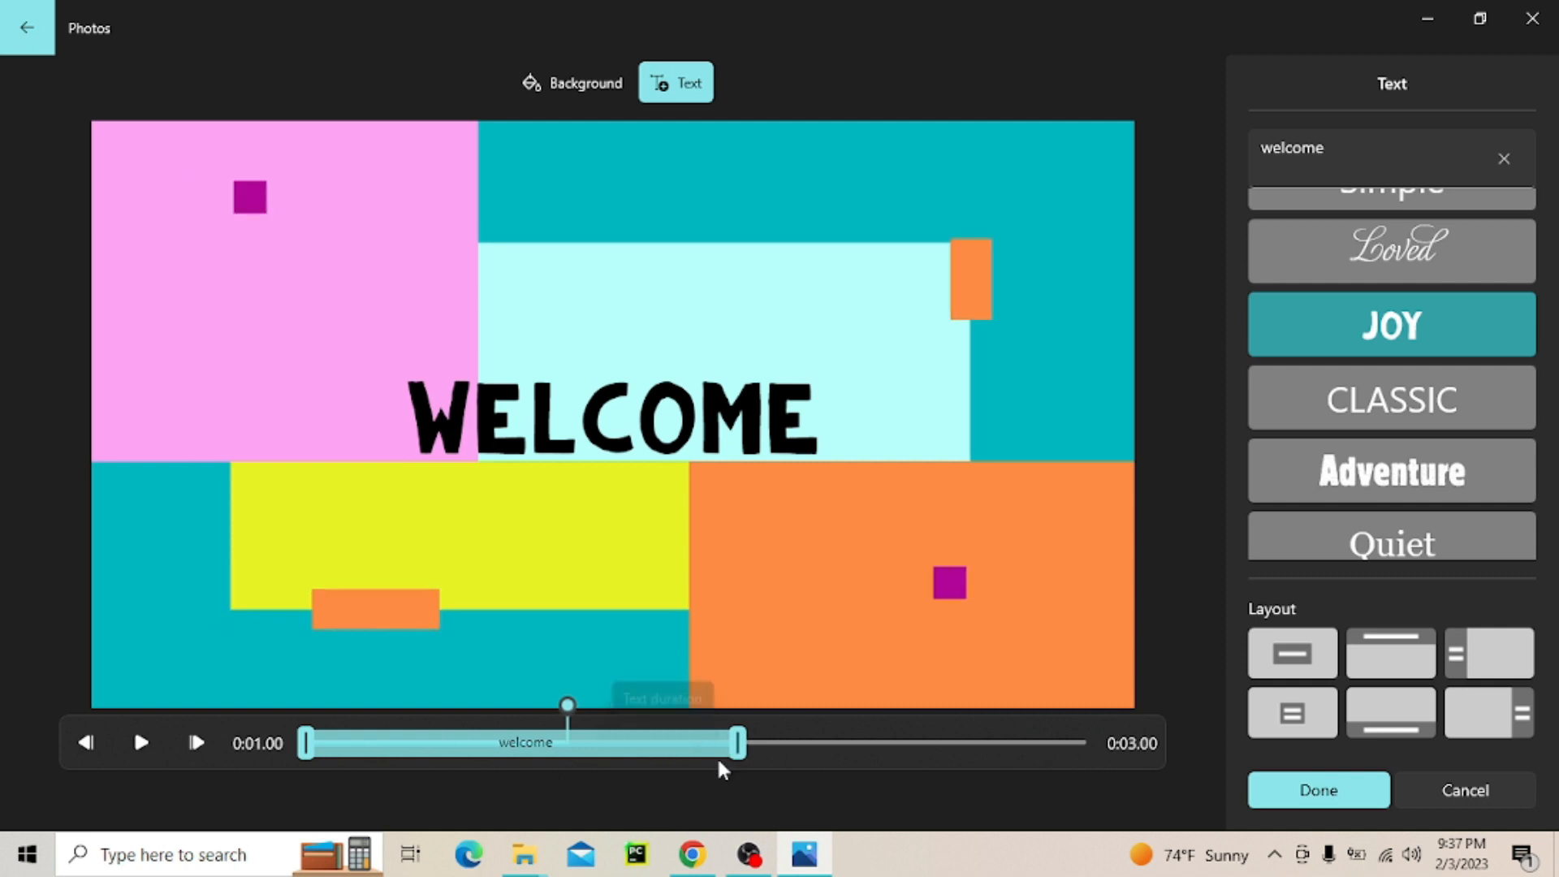
left_click_drag(553, 749, 375, 772)
scroll(1308, 434, "up", 2)
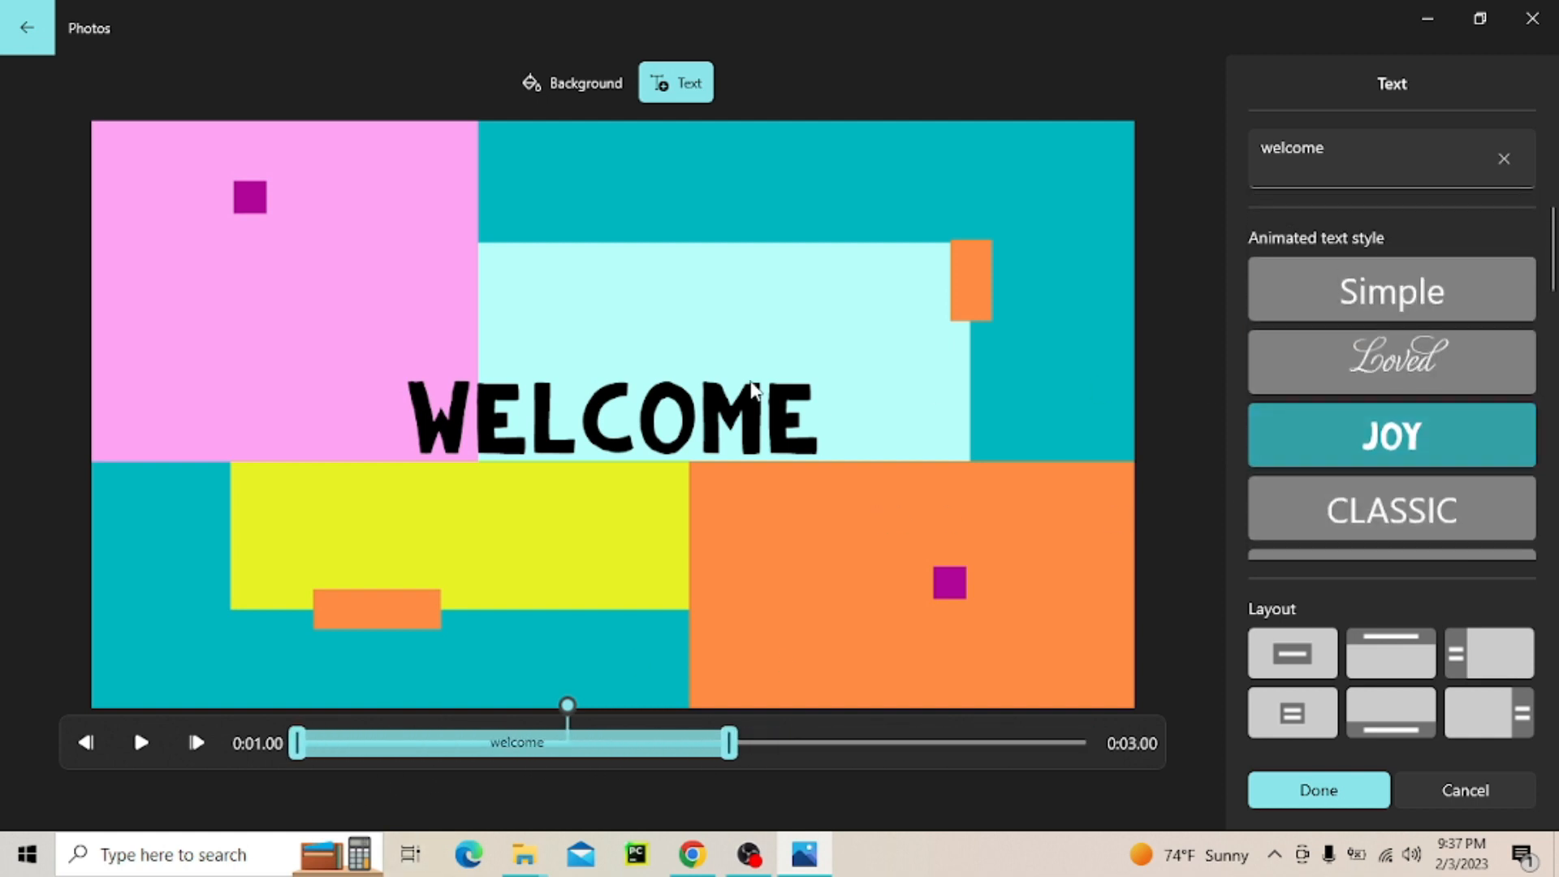
left_click(1305, 790)
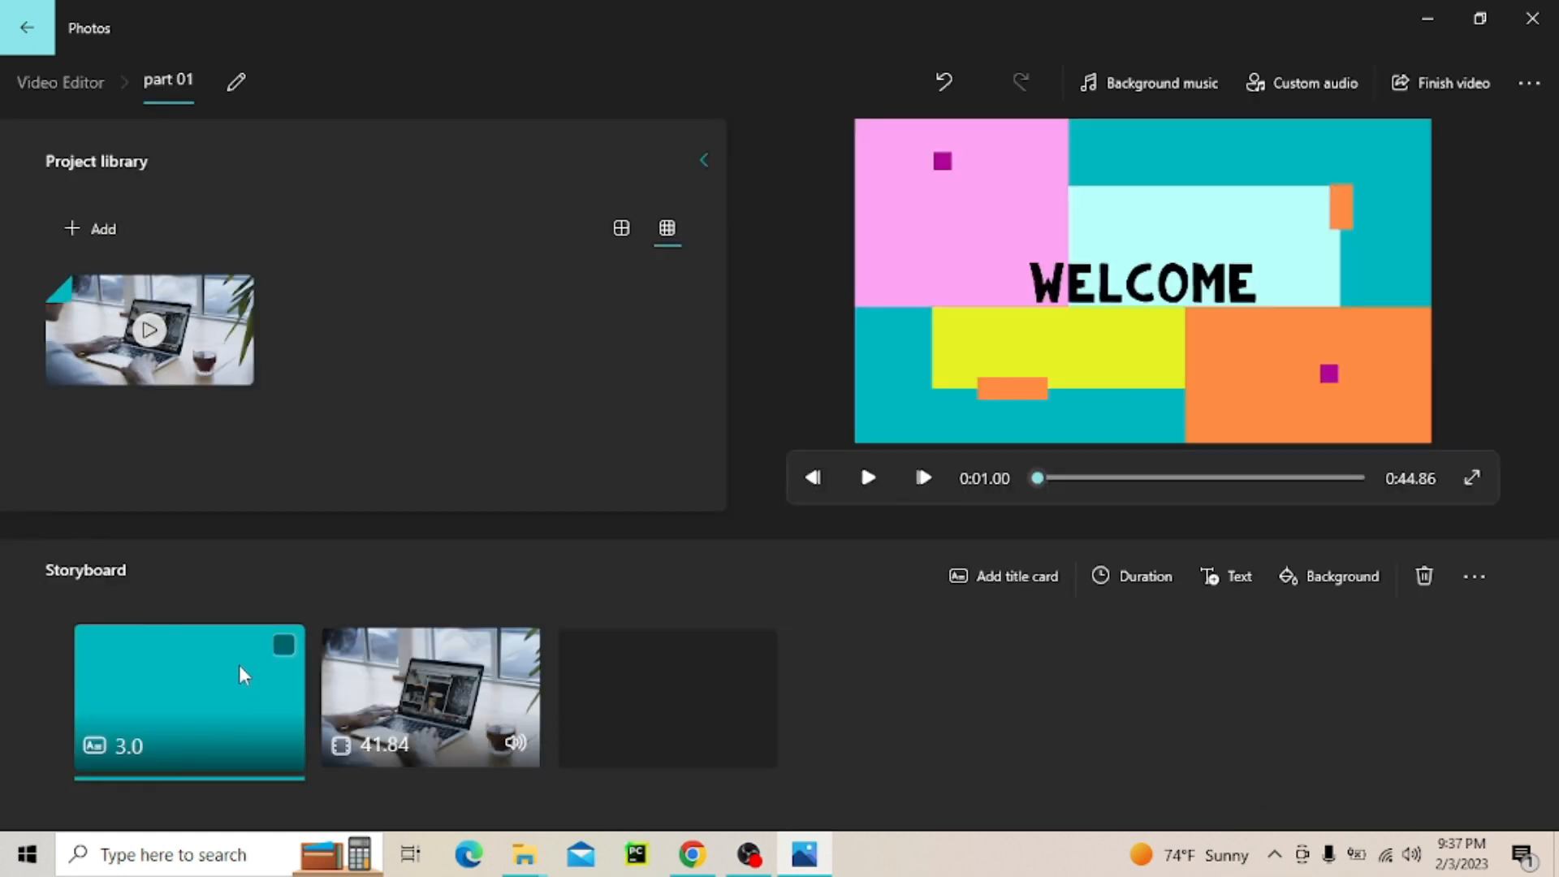
Move the title card behind the video clip in the storyboard, and return it to the first position
left_click_drag(185, 698, 755, 762)
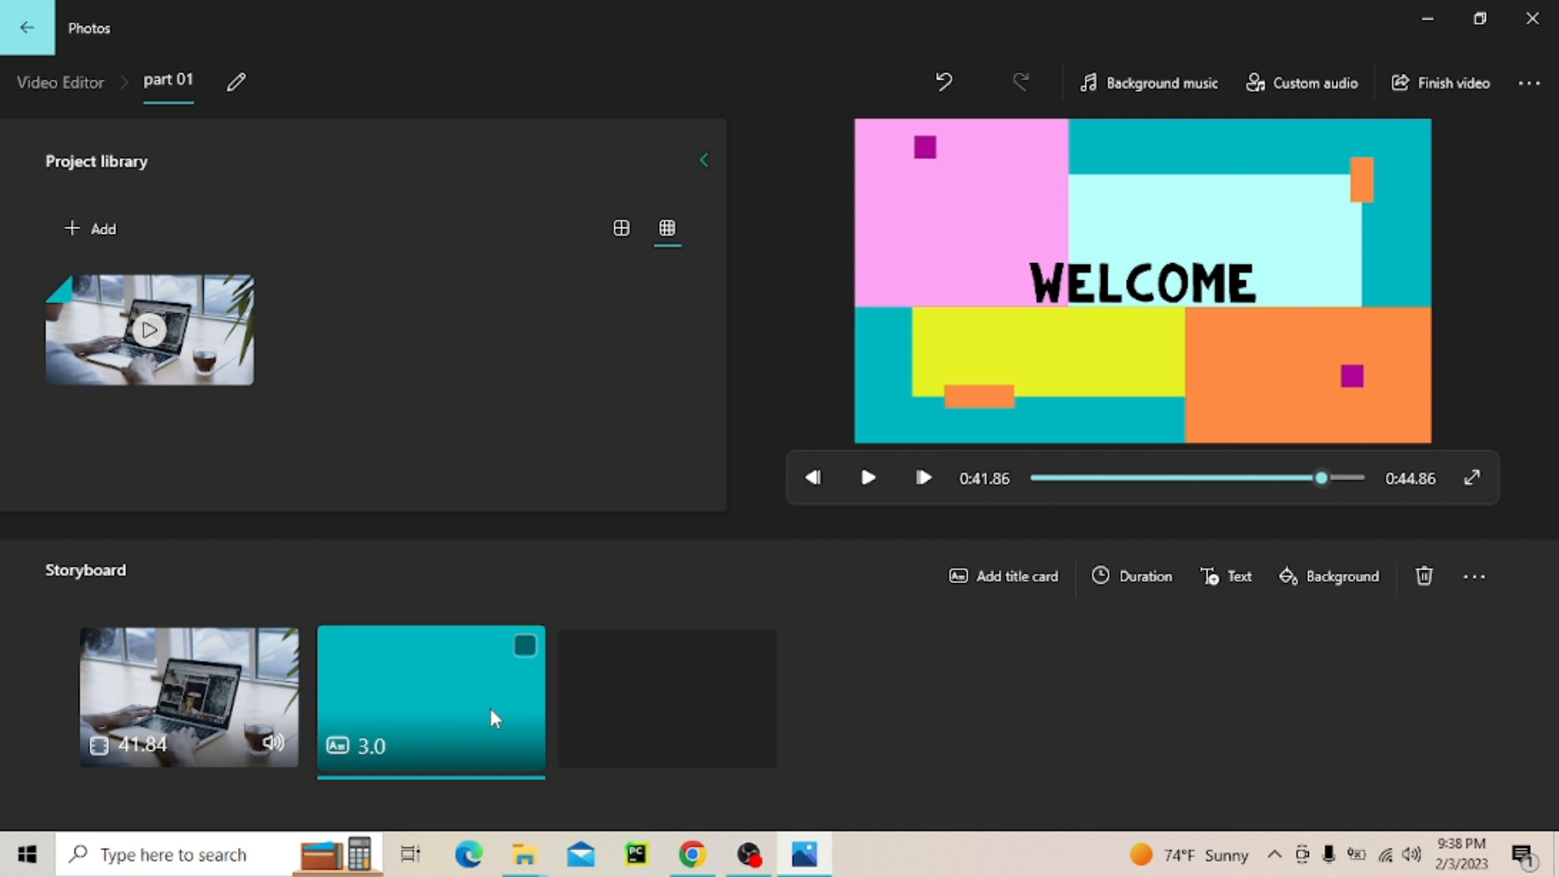
left_click_drag(493, 718, 365, 738)
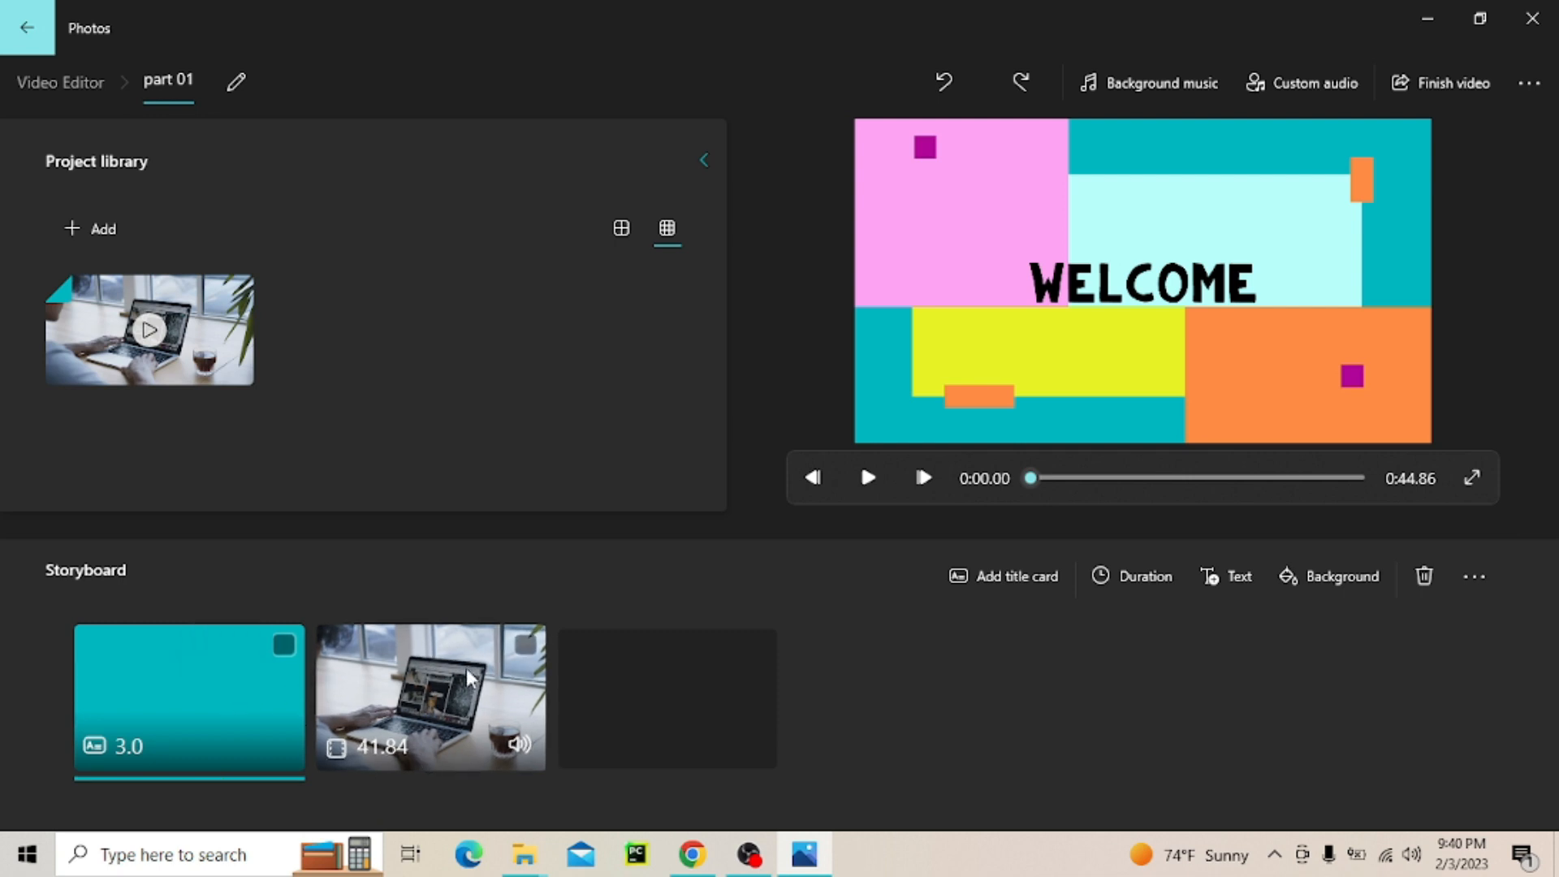
Trim the video clip in the storyboard to the section from about 0:20.73 to 0:34.80 and save the trim
left_click(428, 688)
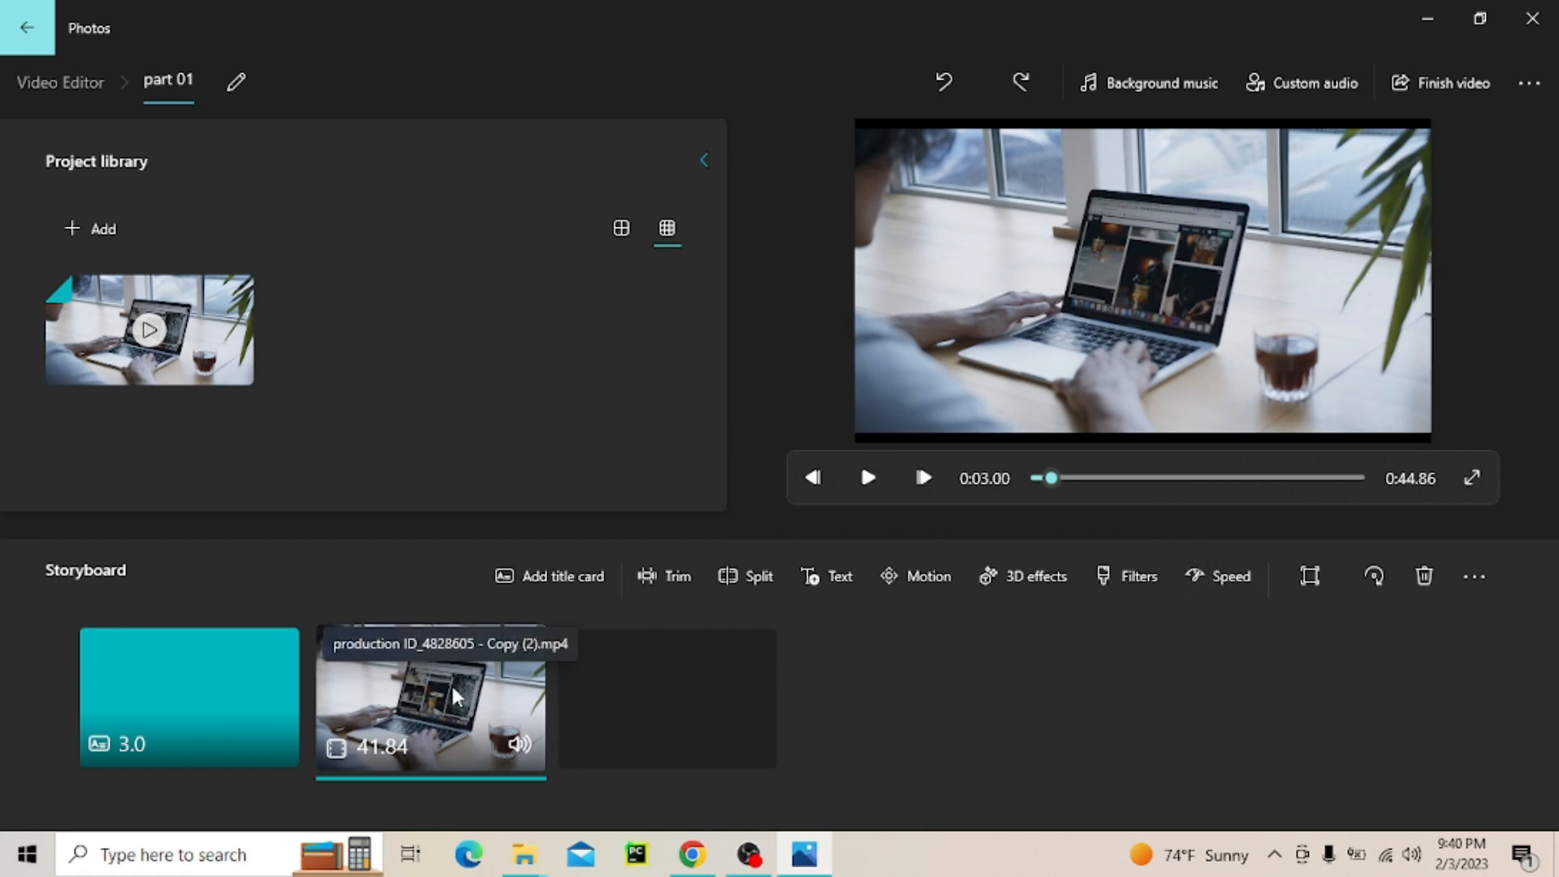
left_click(652, 575)
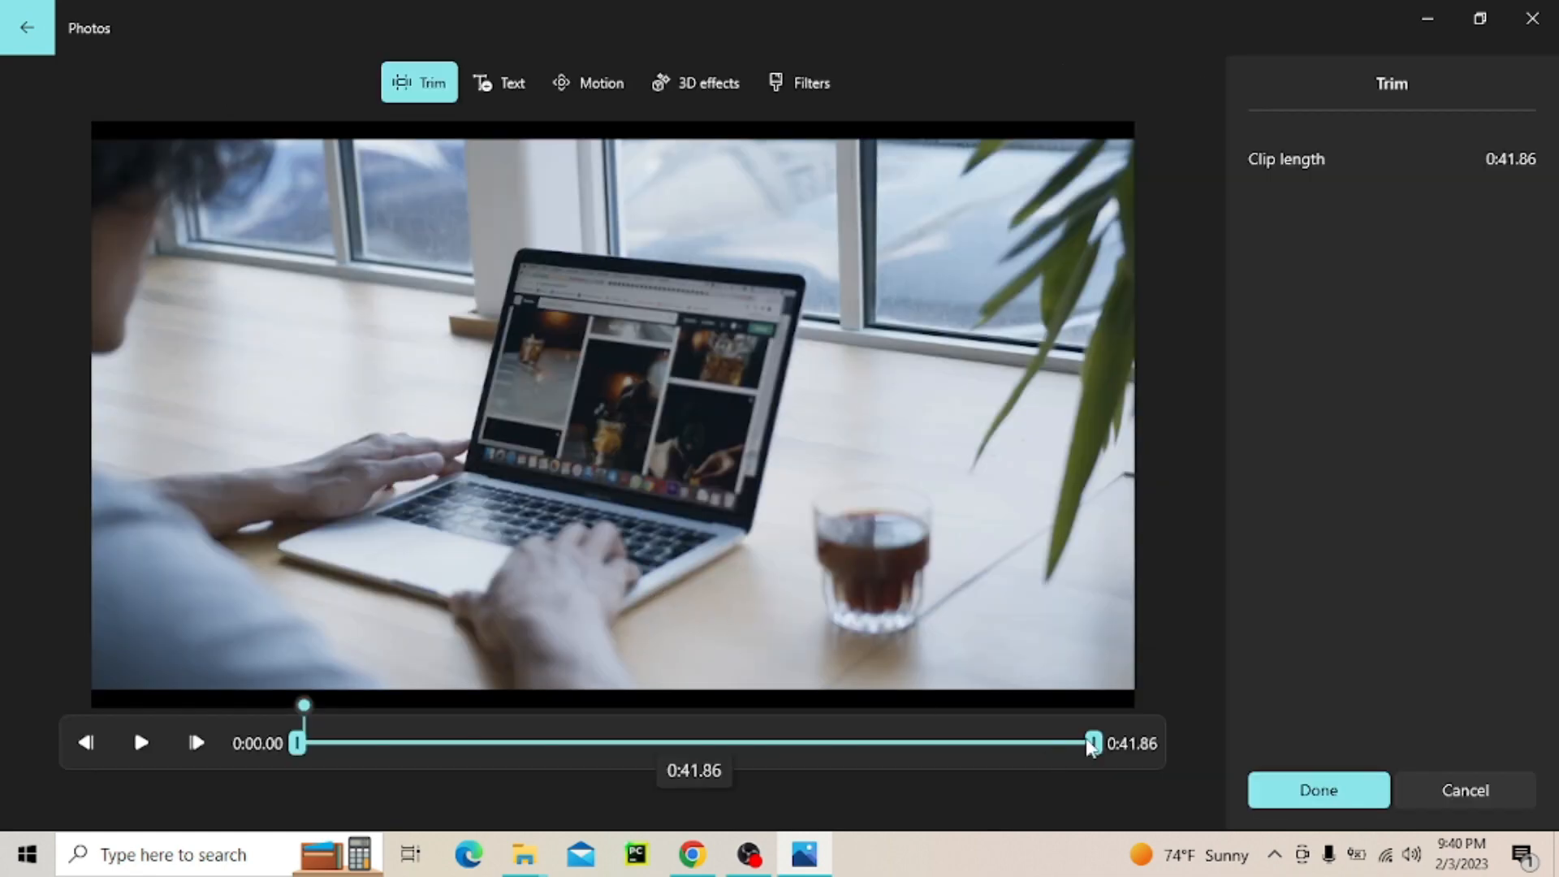
left_click_drag(1093, 743, 894, 743)
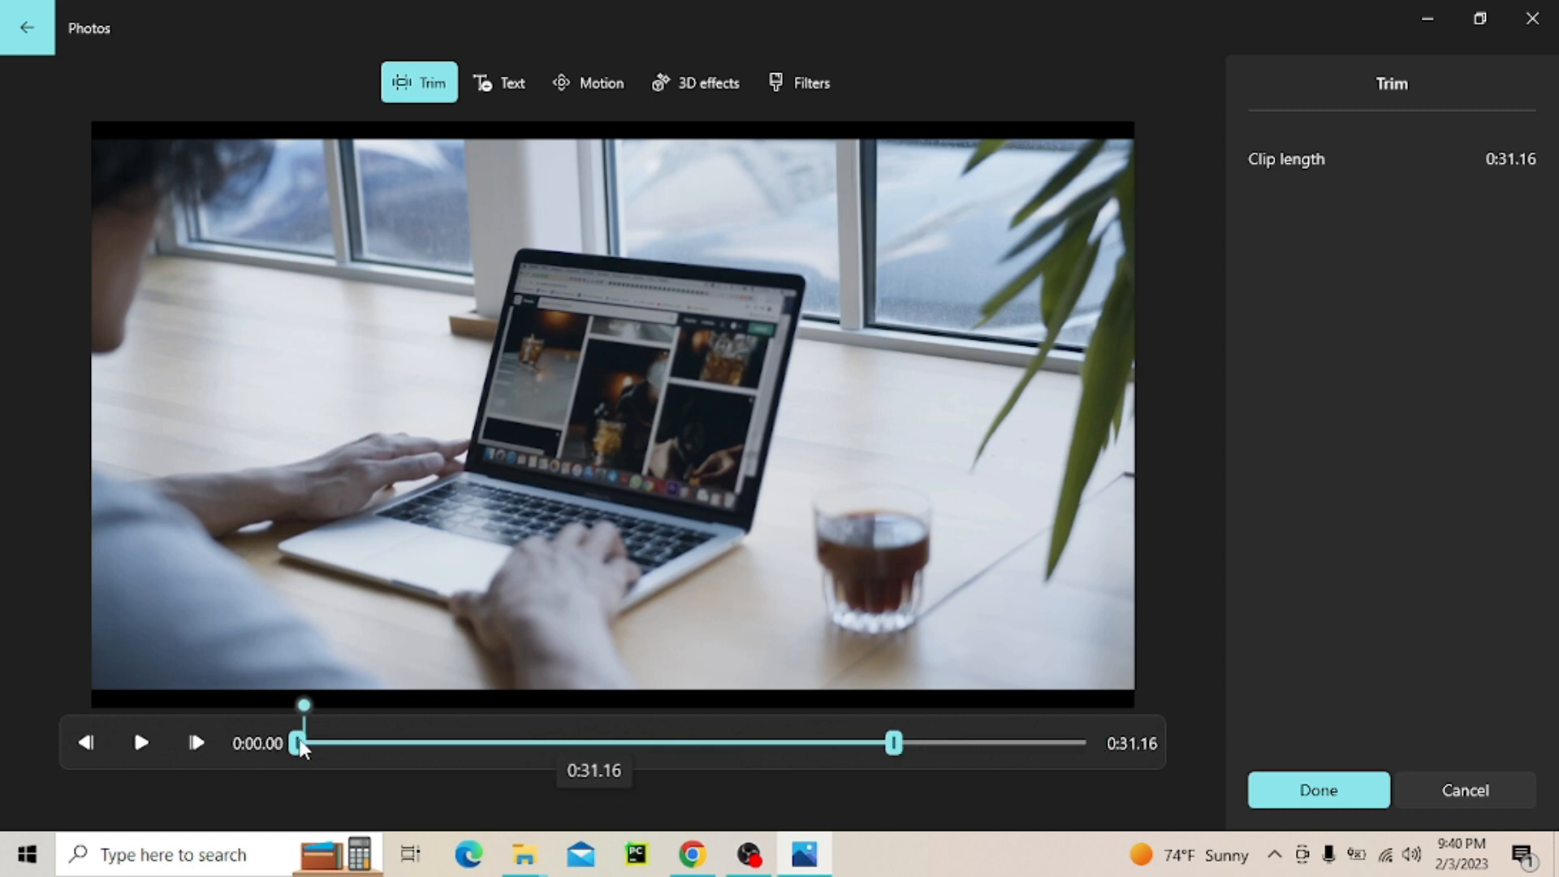
left_click_drag(298, 743, 364, 743)
left_click_drag(598, 742, 615, 743)
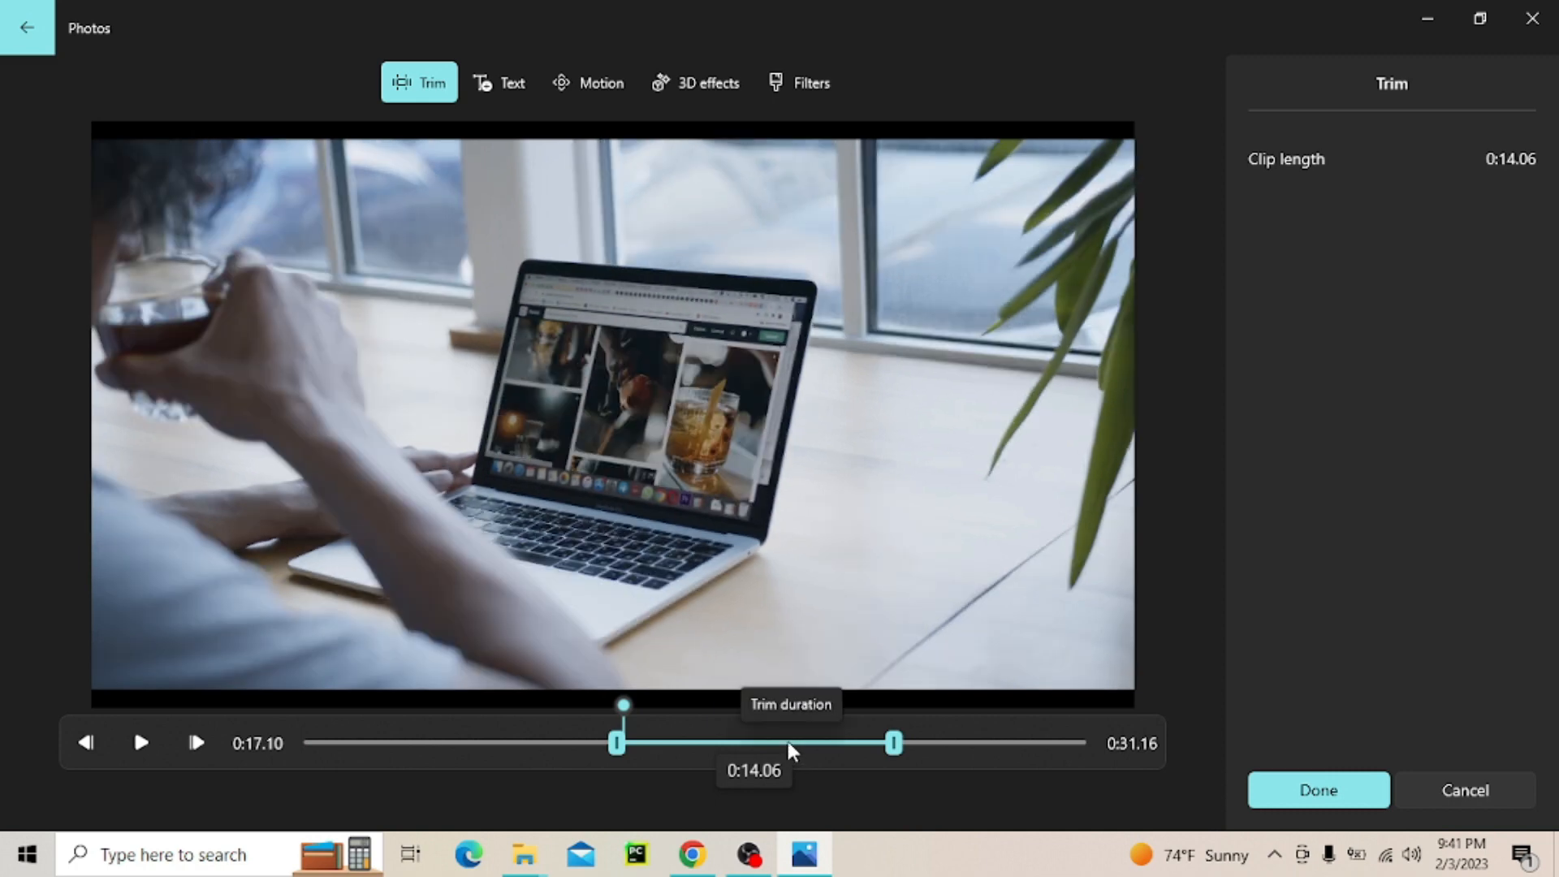
left_click_drag(789, 754, 896, 740)
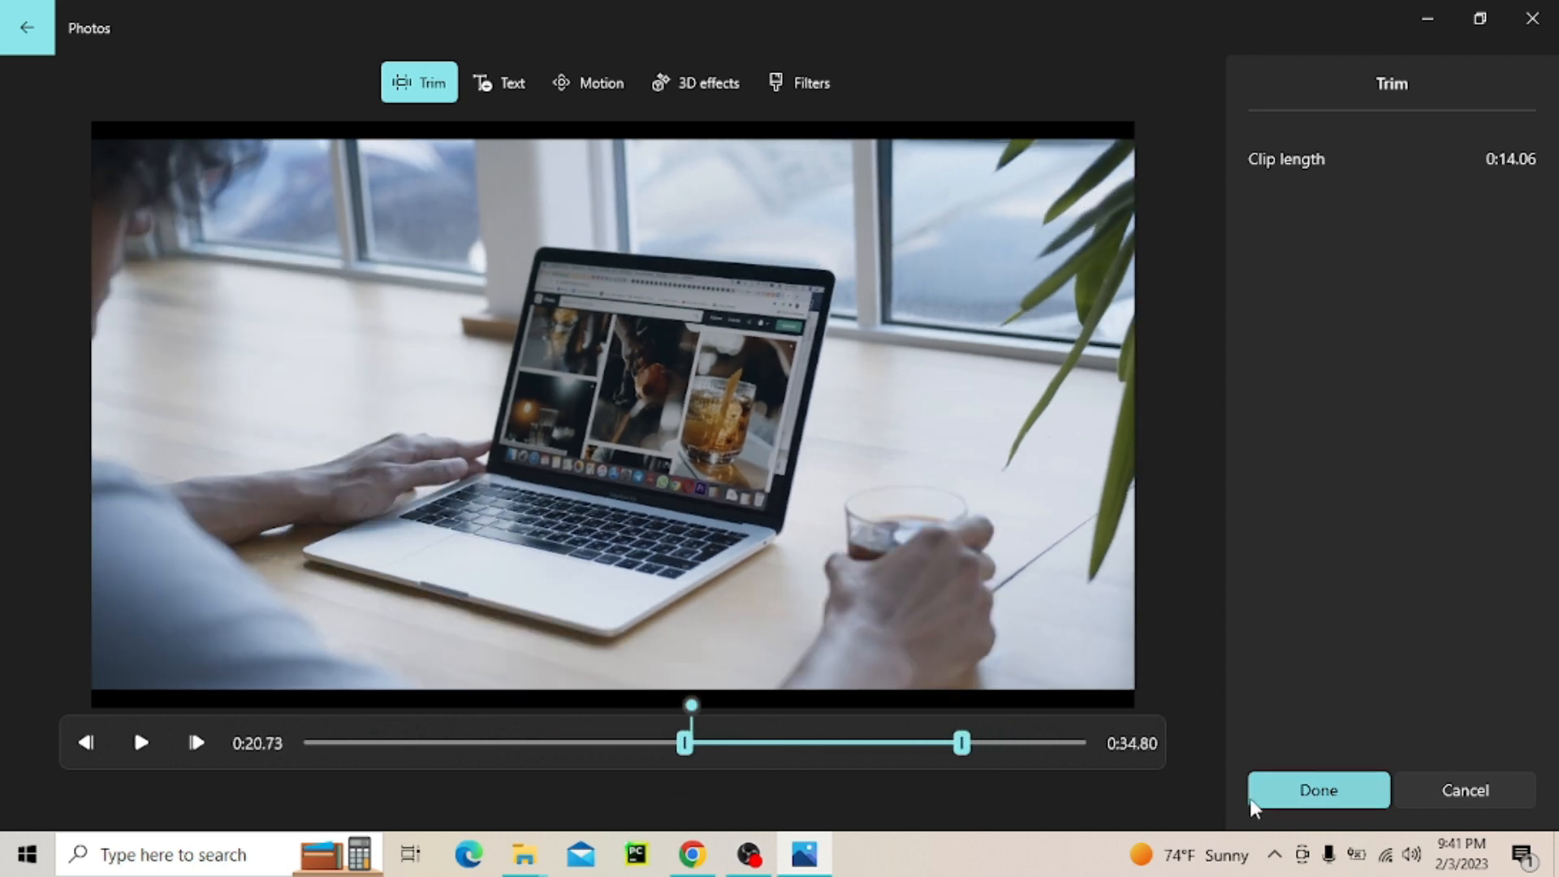
left_click(1309, 791)
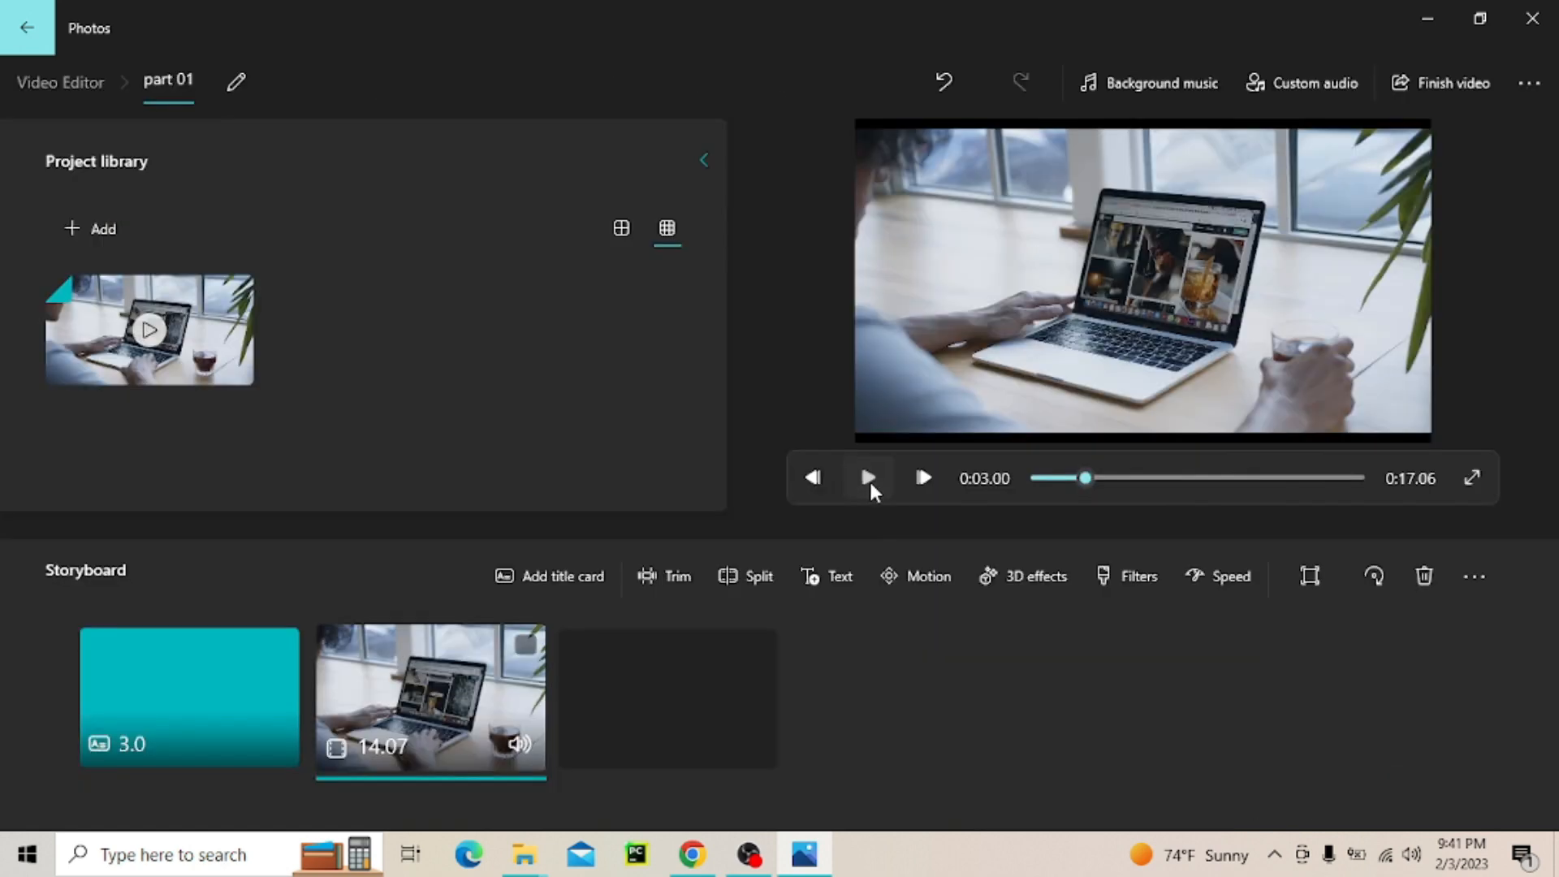
Play the project to check the trimmed clip, and undo the trim
left_click(869, 479)
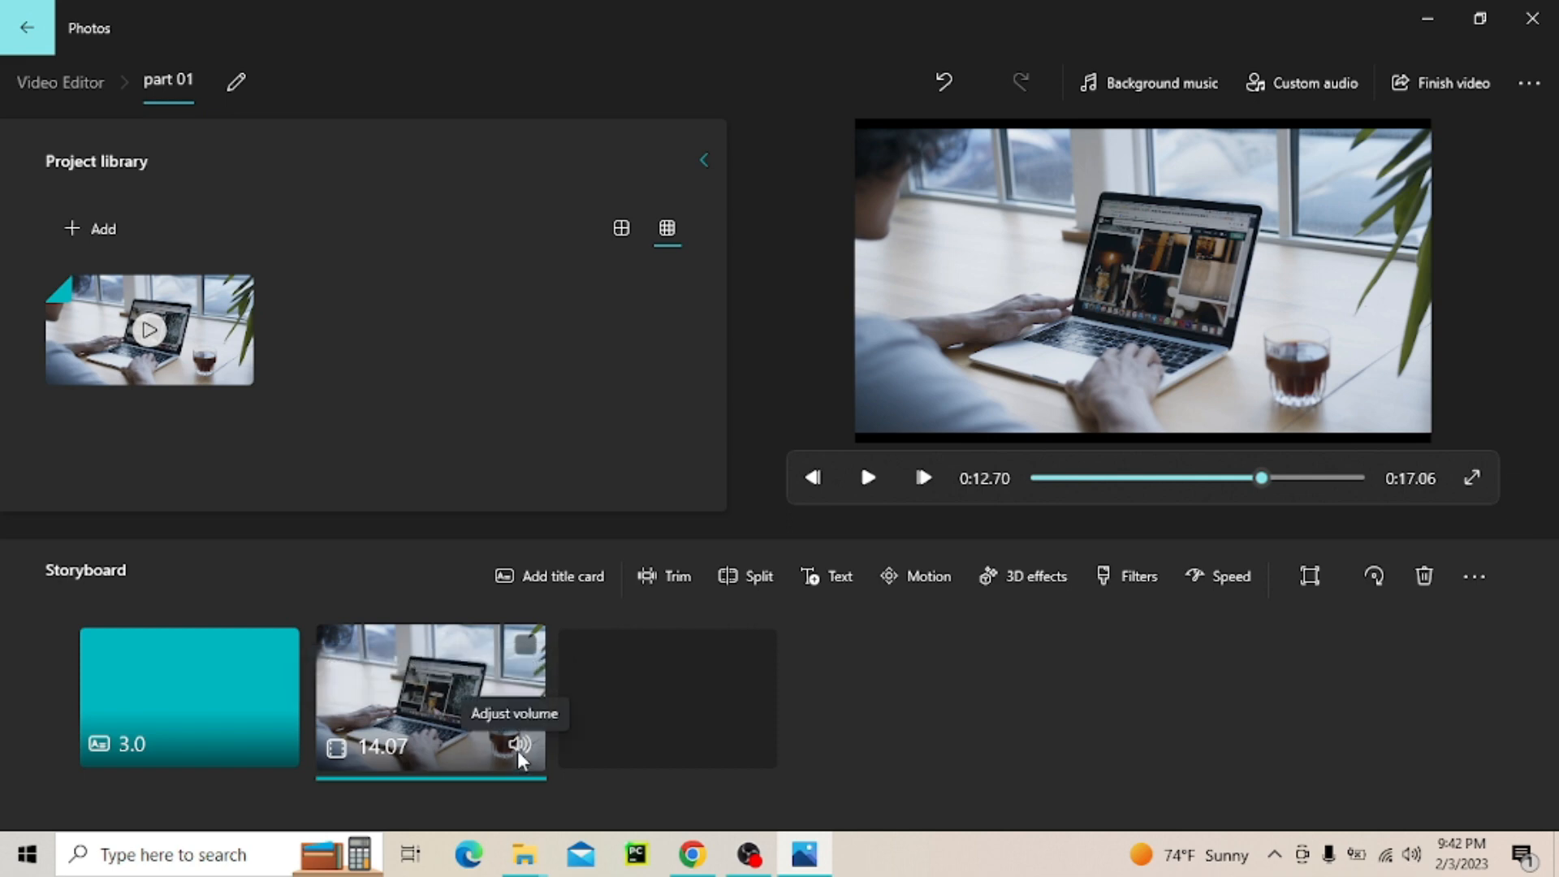
key("ctrl+z")
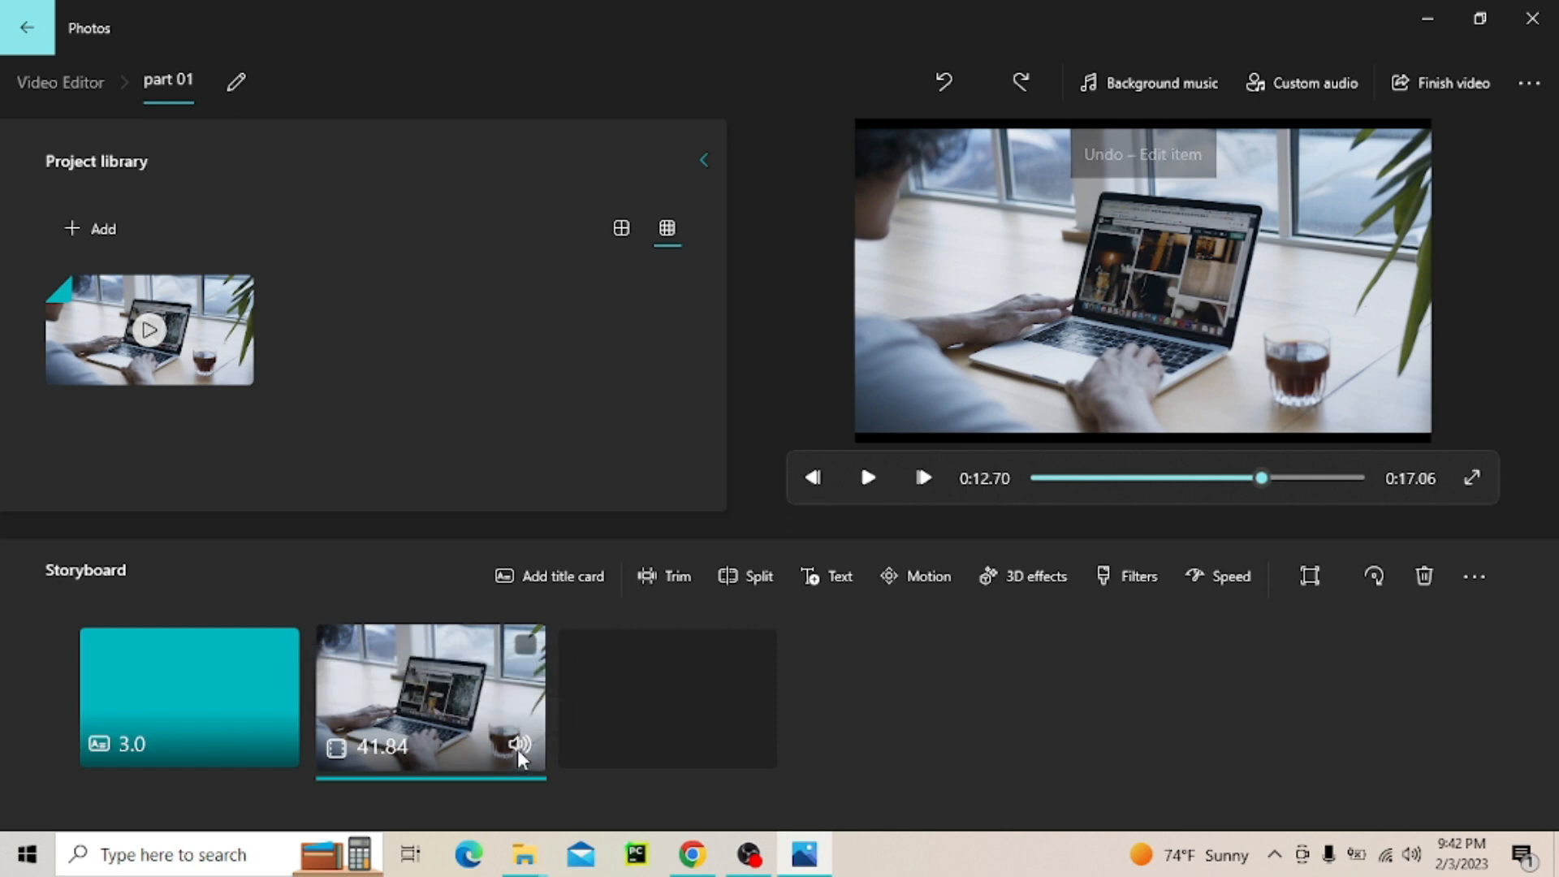
left_click_drag(335, 708, 205, 728)
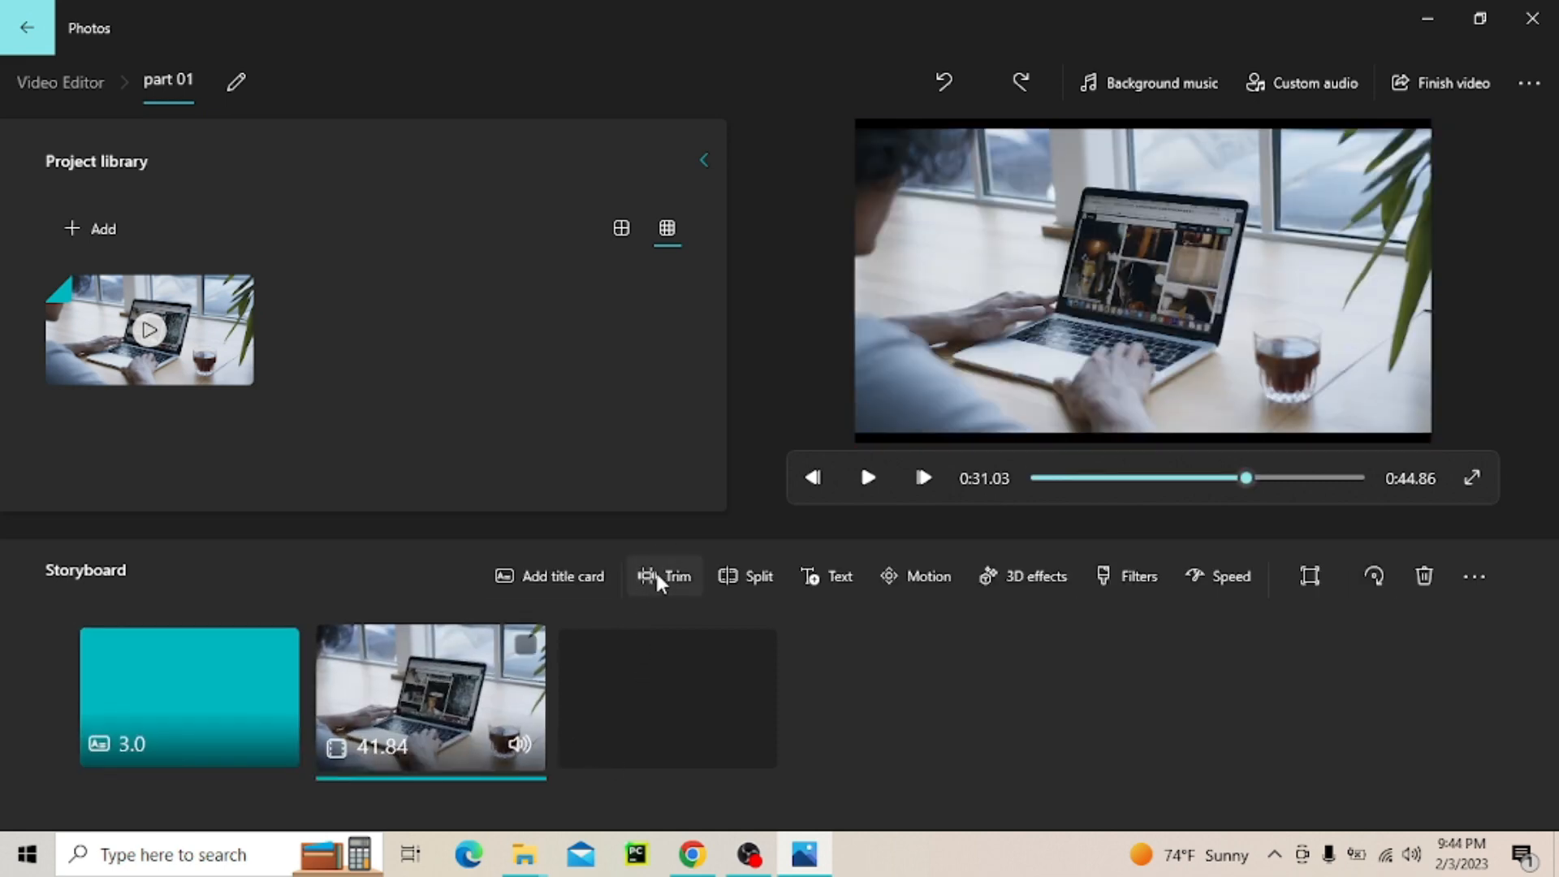
Split the video clip near its end, making the first part about 40.73 seconds long
left_click(735, 572)
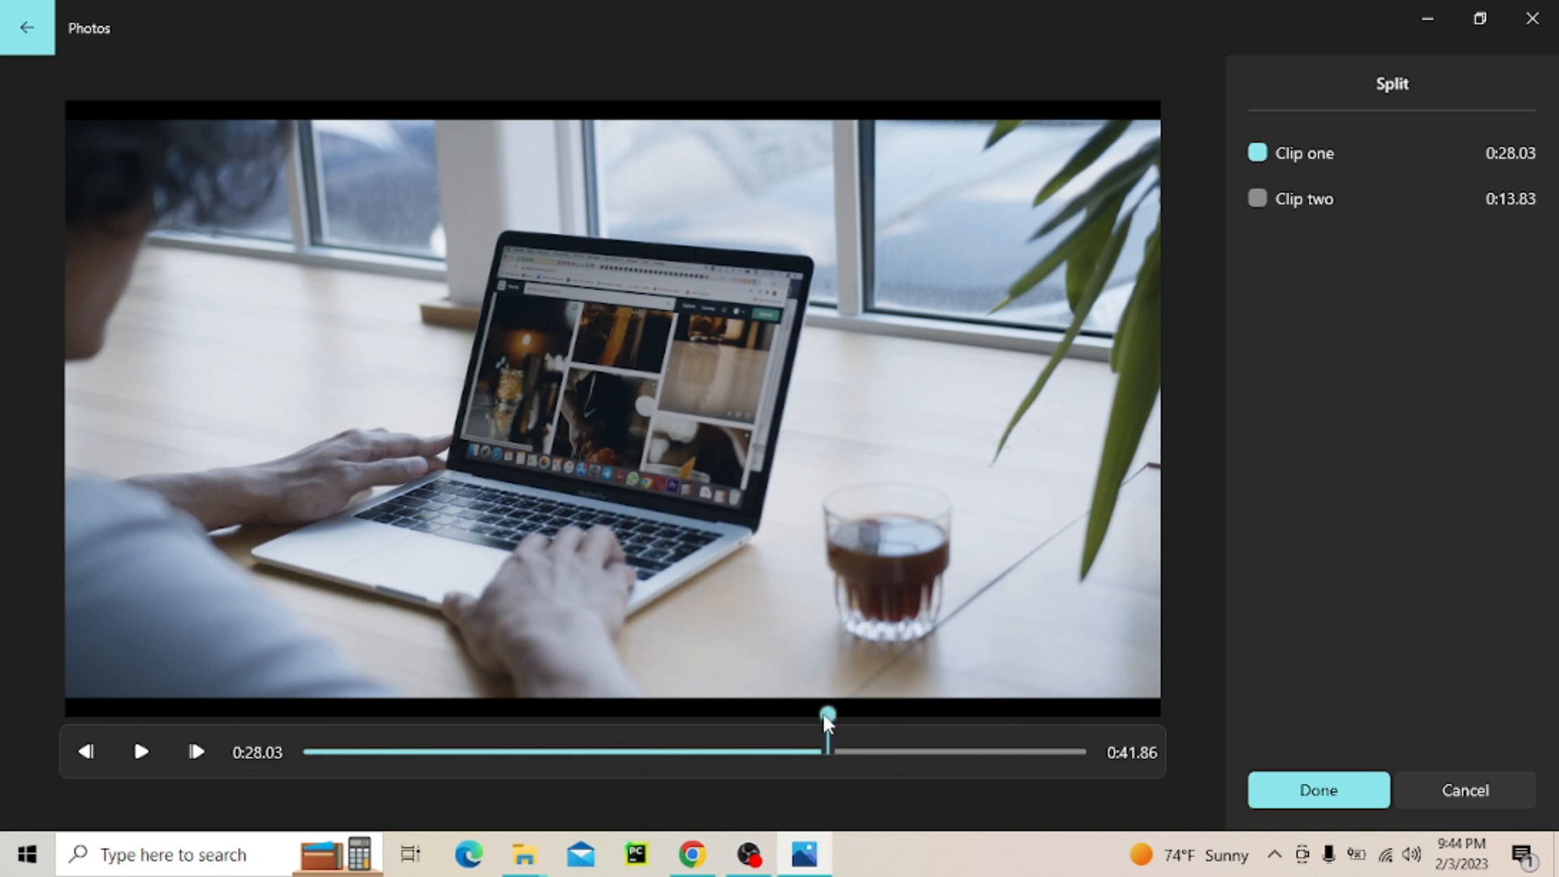
left_click_drag(827, 714, 1060, 728)
left_click(1332, 801)
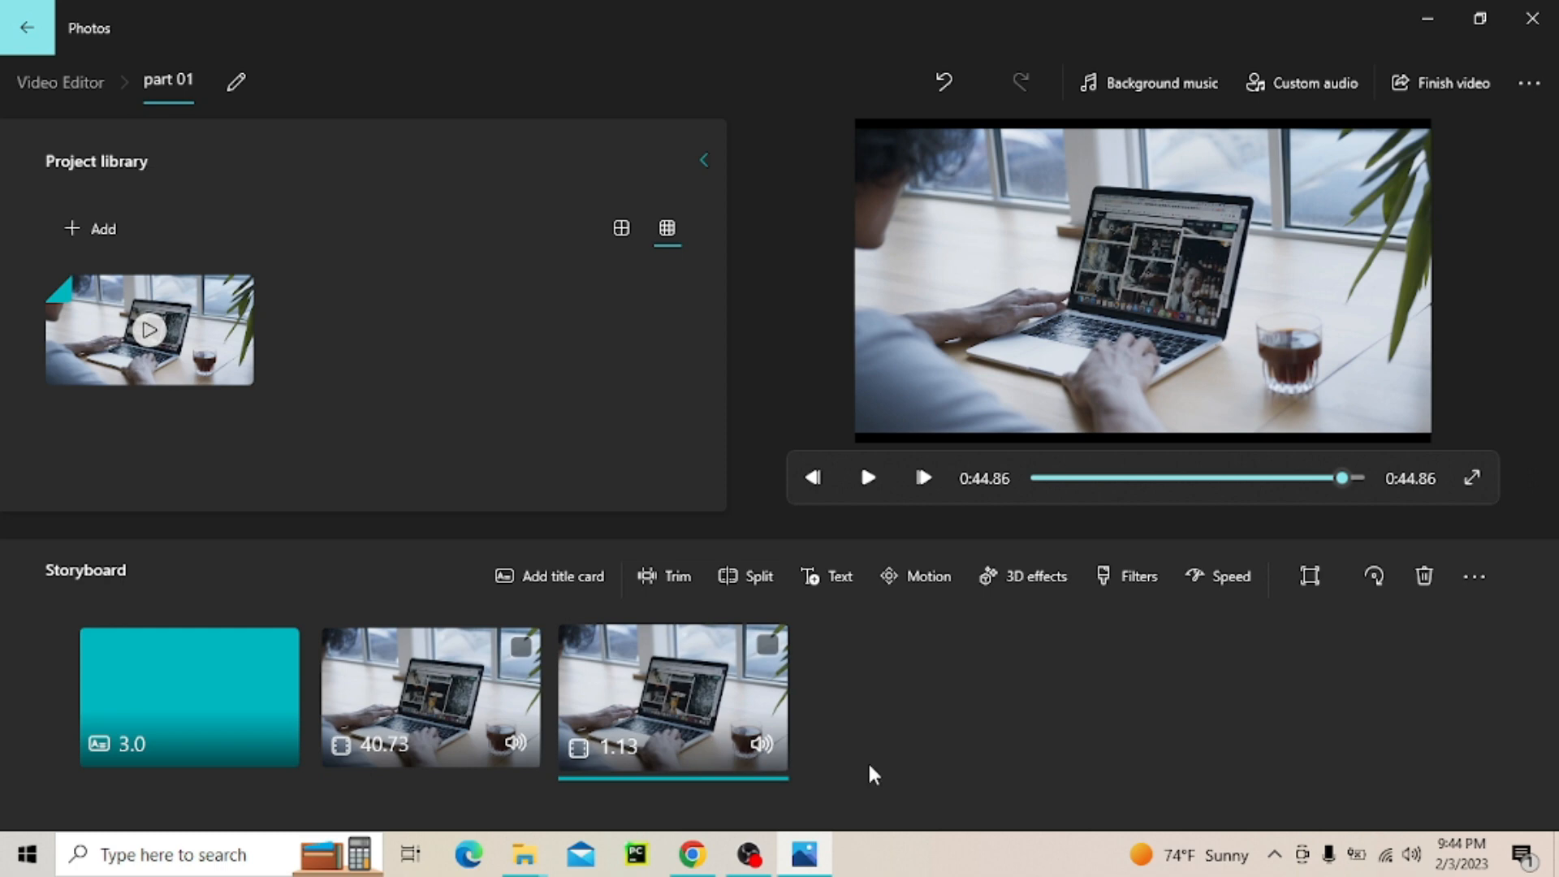
Add the text "hi every one" to the short last clip, starting with the Simple animated text style
left_click(812, 578)
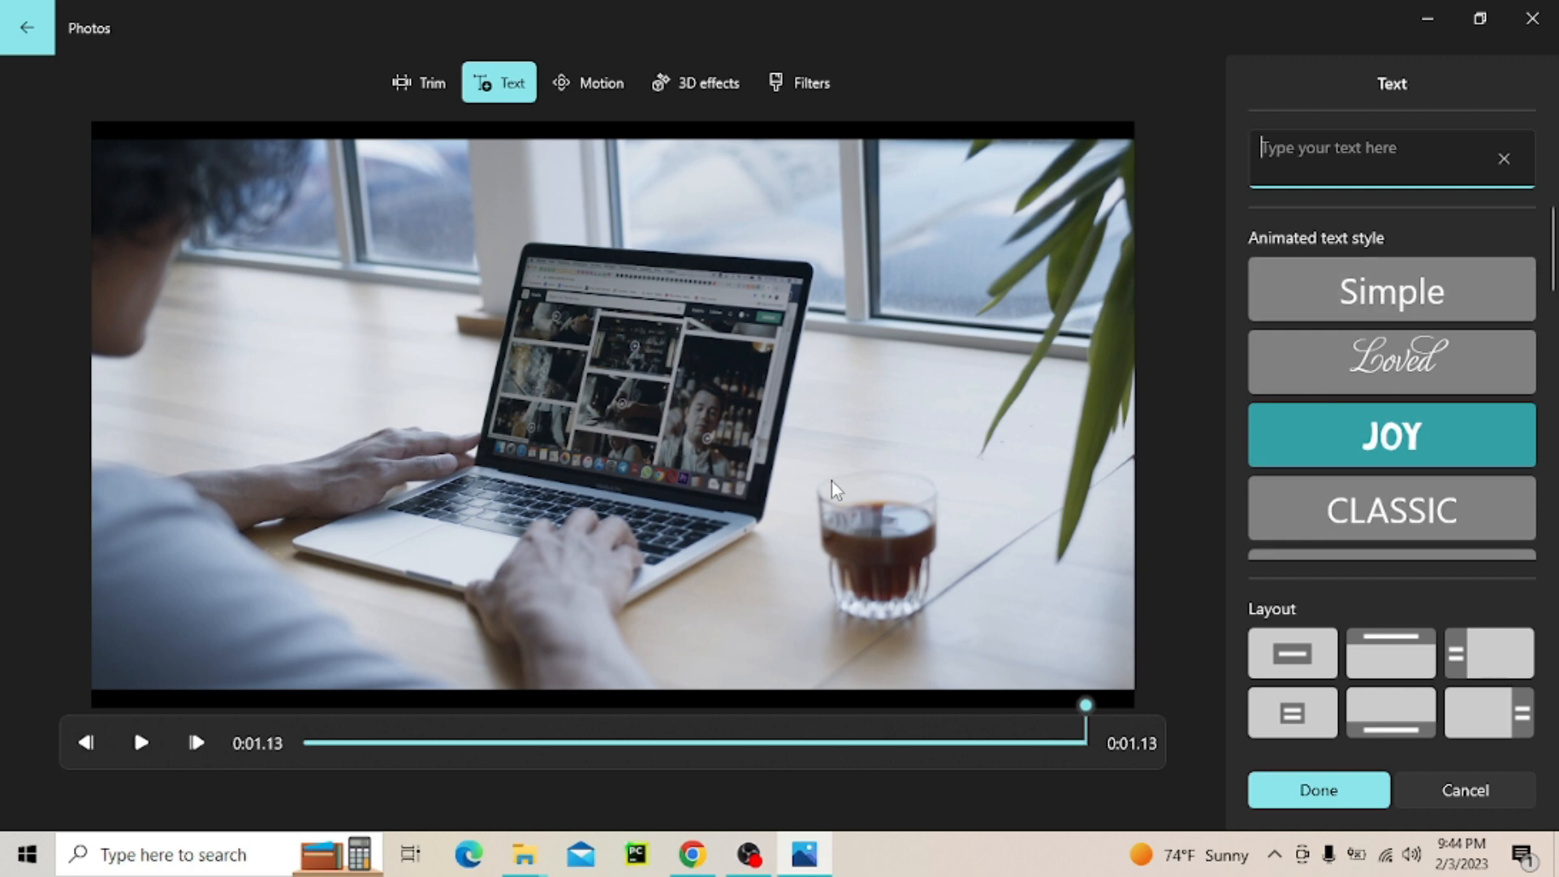
left_click(1434, 348)
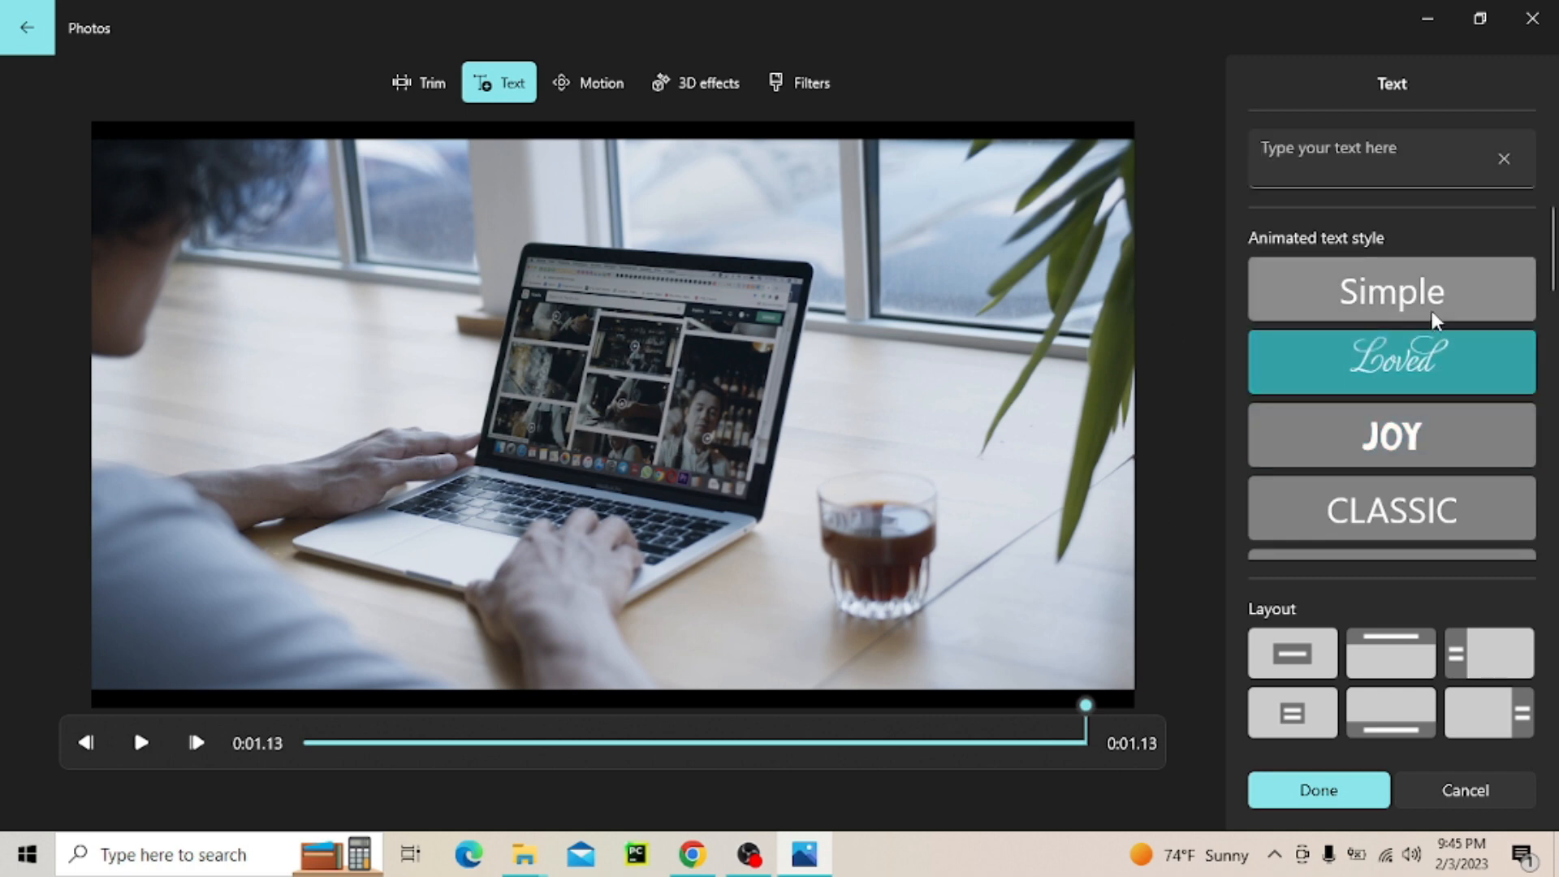
left_click(1431, 306)
left_click(1342, 164)
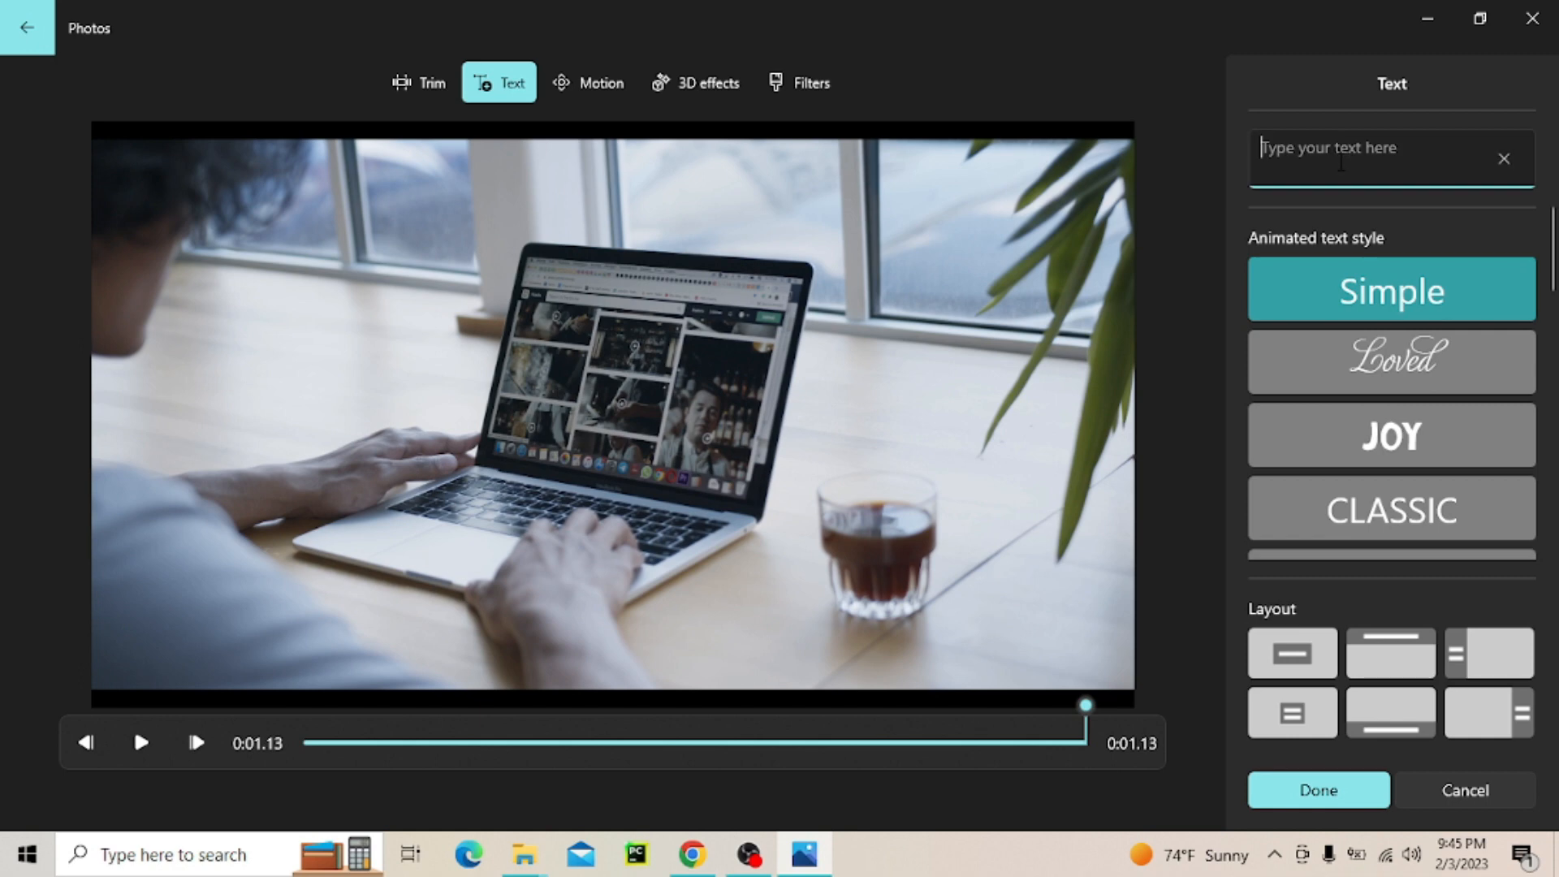
type("hi")
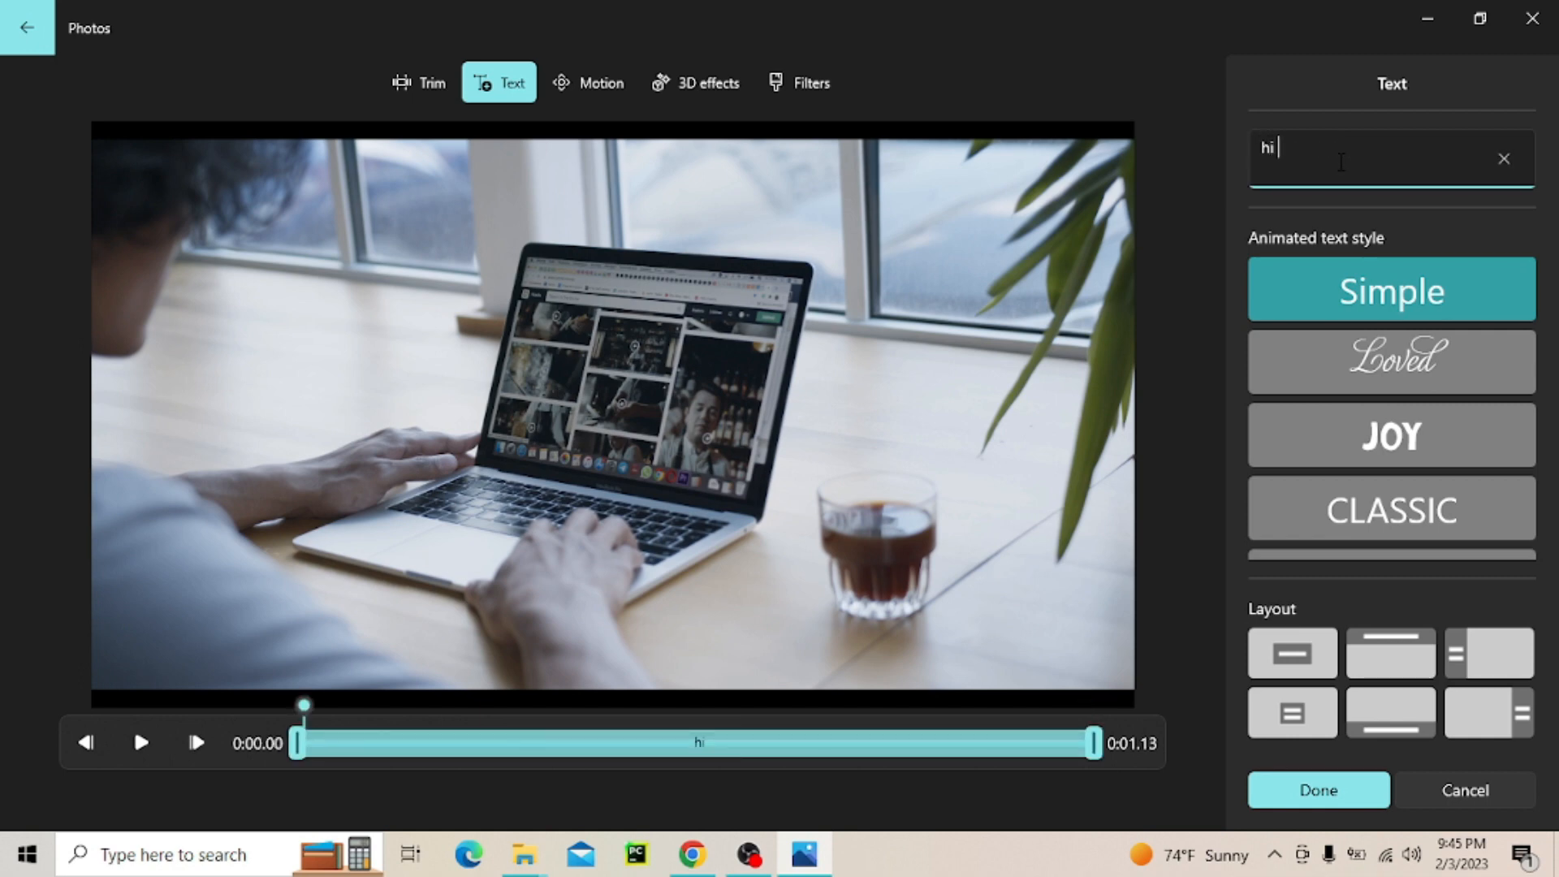
type(" every one")
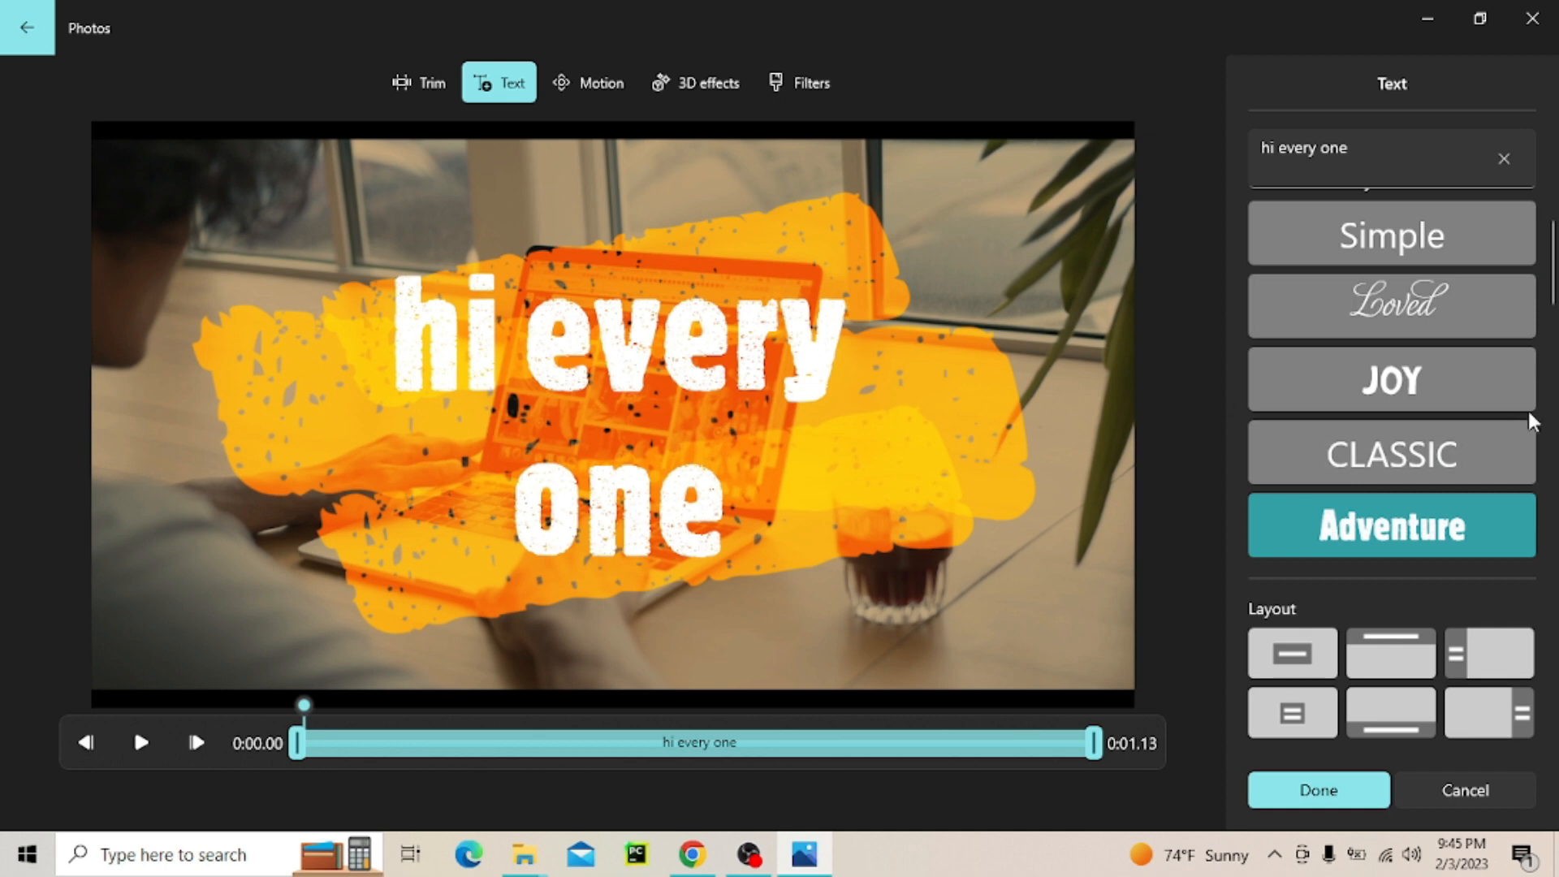
Apply the Loved animated style to the "hi every one" text, shorten it to roughly the clip's first fifth, and save
scroll(1461, 415, "down", 2)
left_click(1392, 435)
left_click(1392, 513)
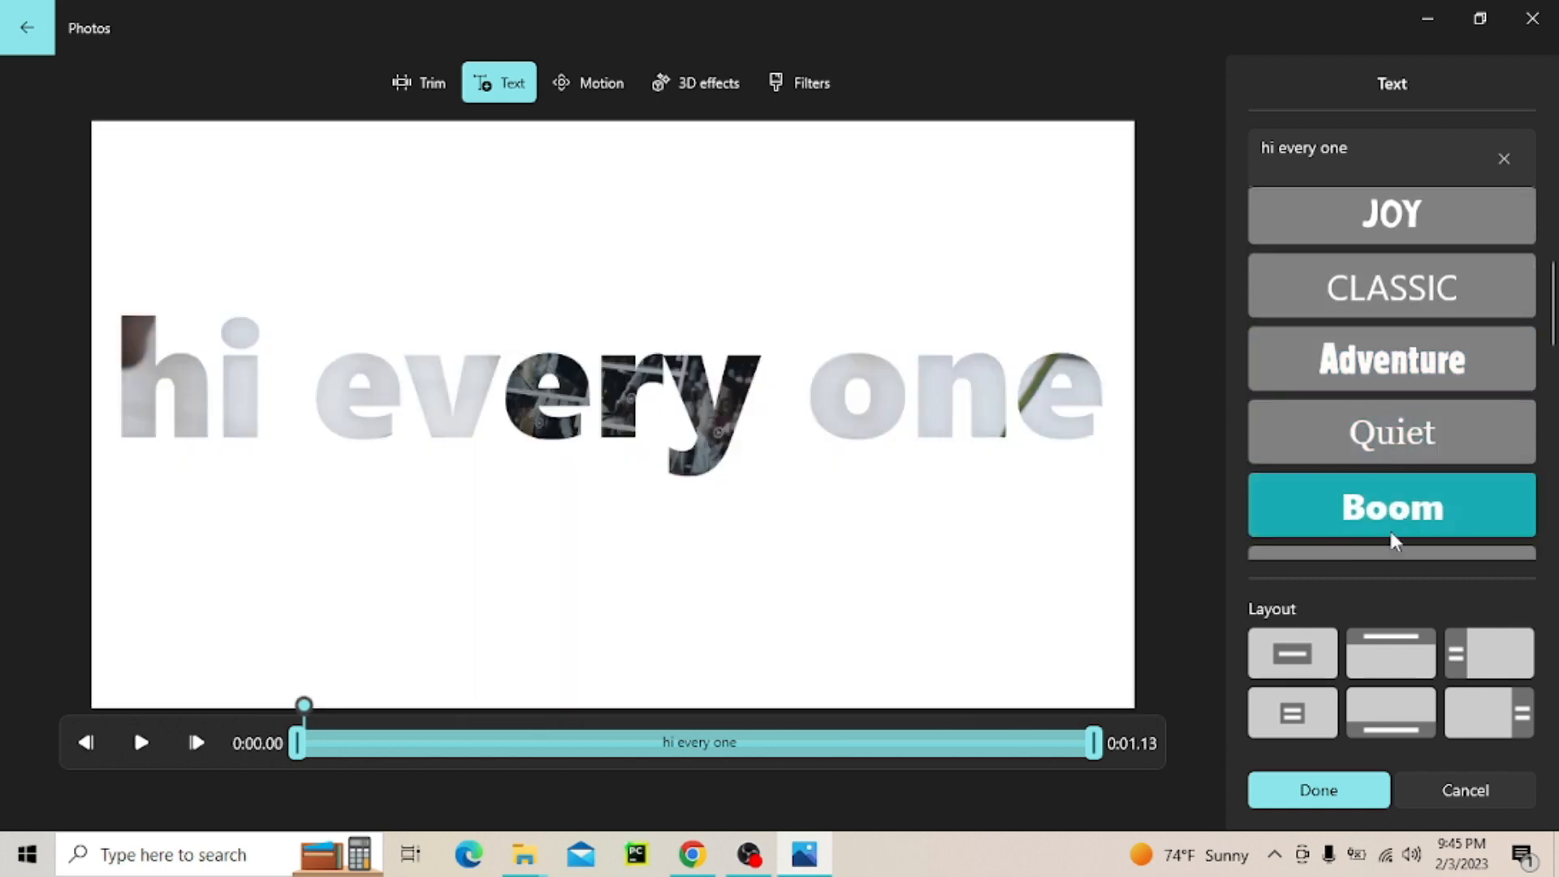
left_click(1489, 306)
scroll(1429, 324, "up", 2)
left_click(1415, 349)
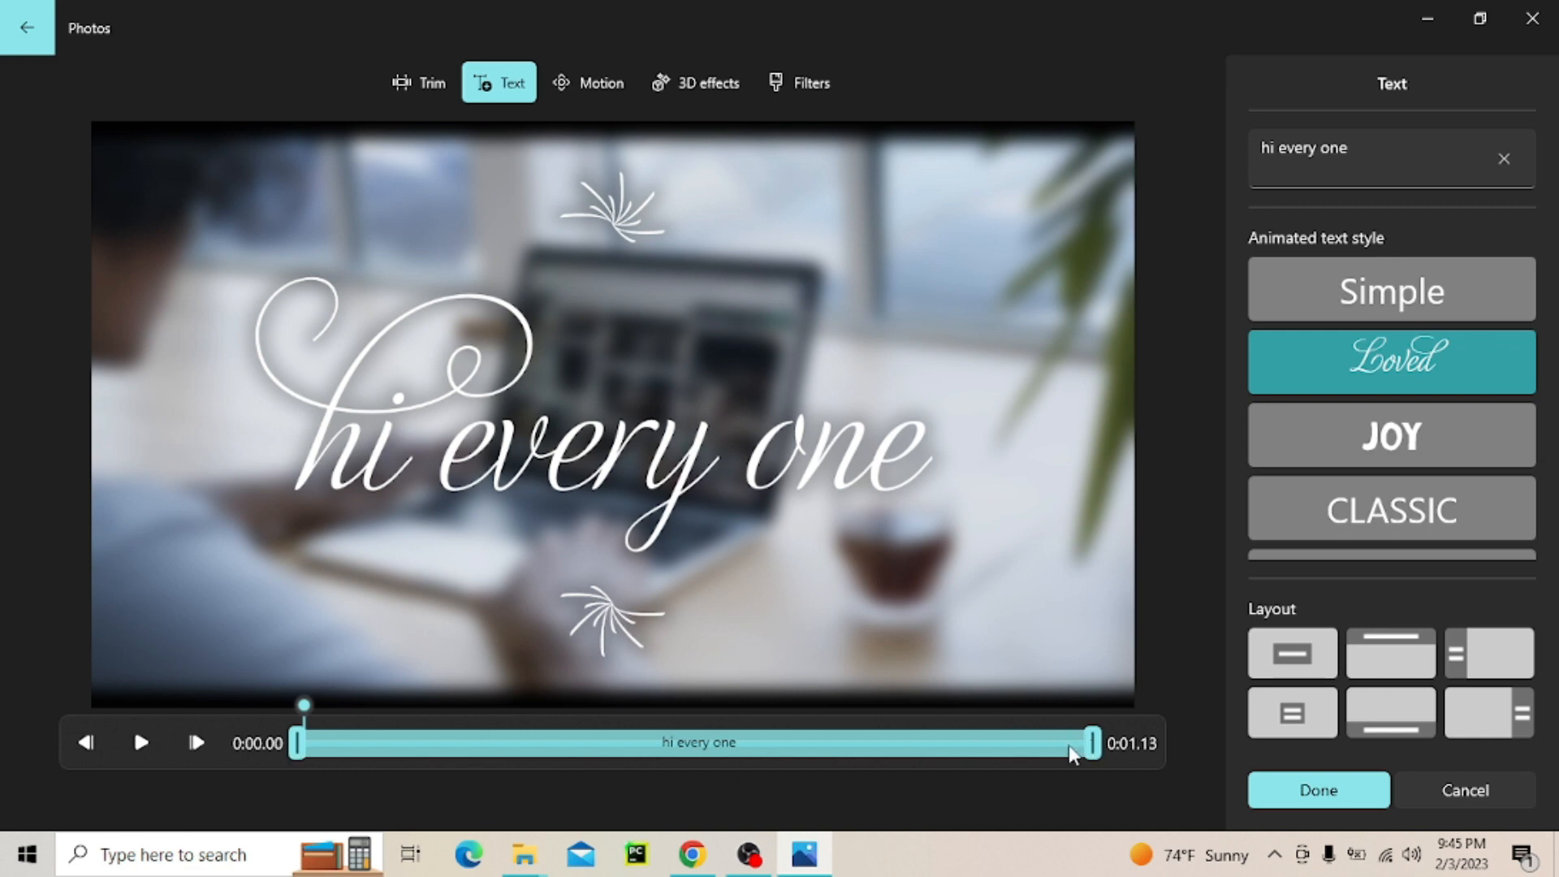
left_click_drag(1088, 744, 473, 744)
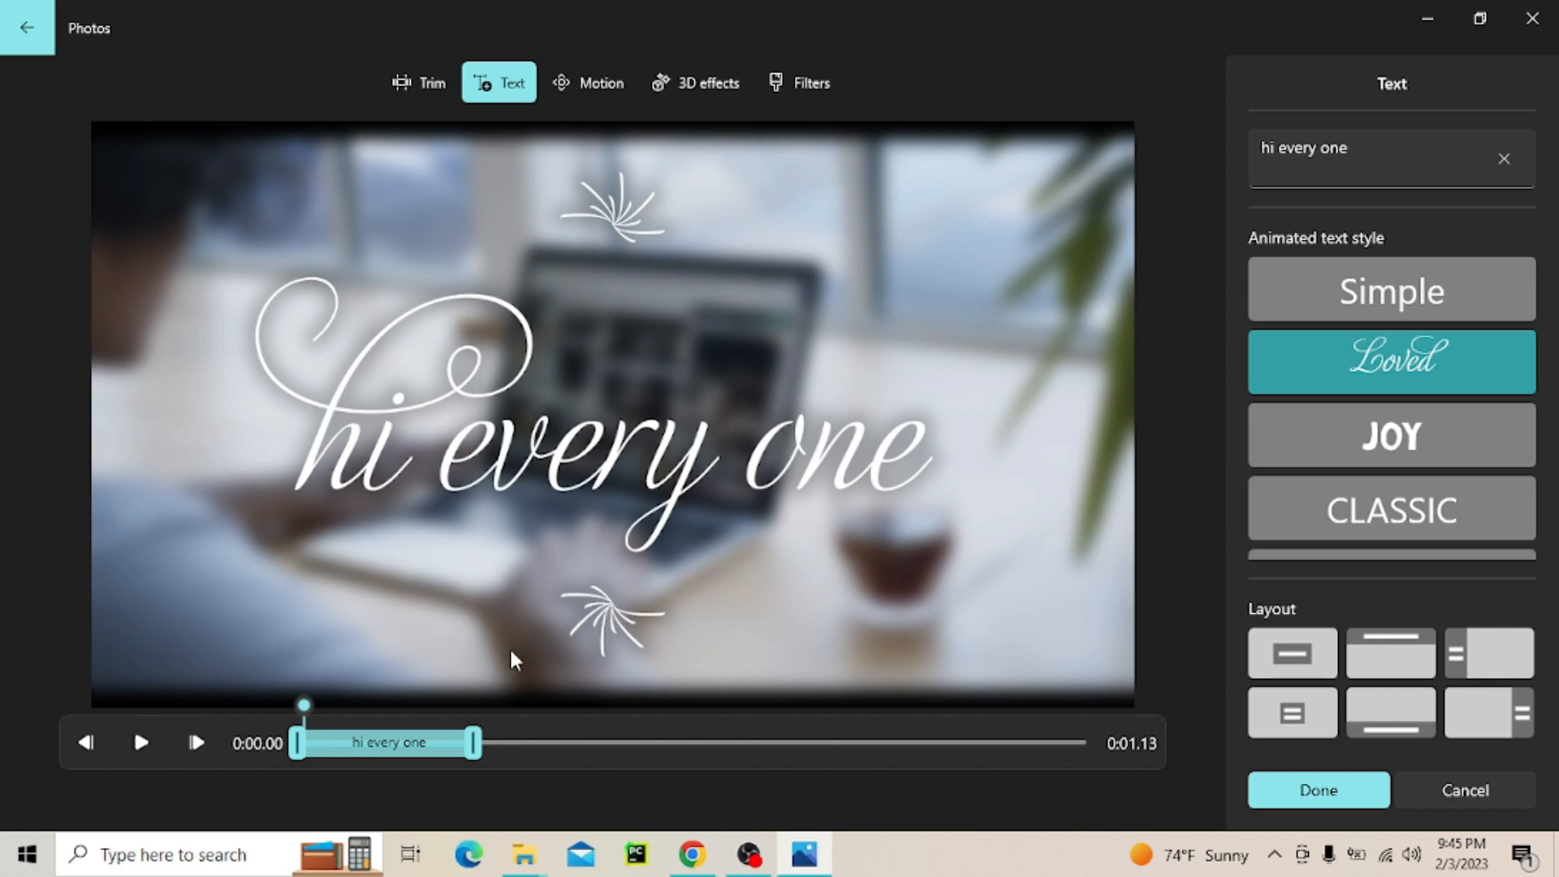
left_click(1299, 791)
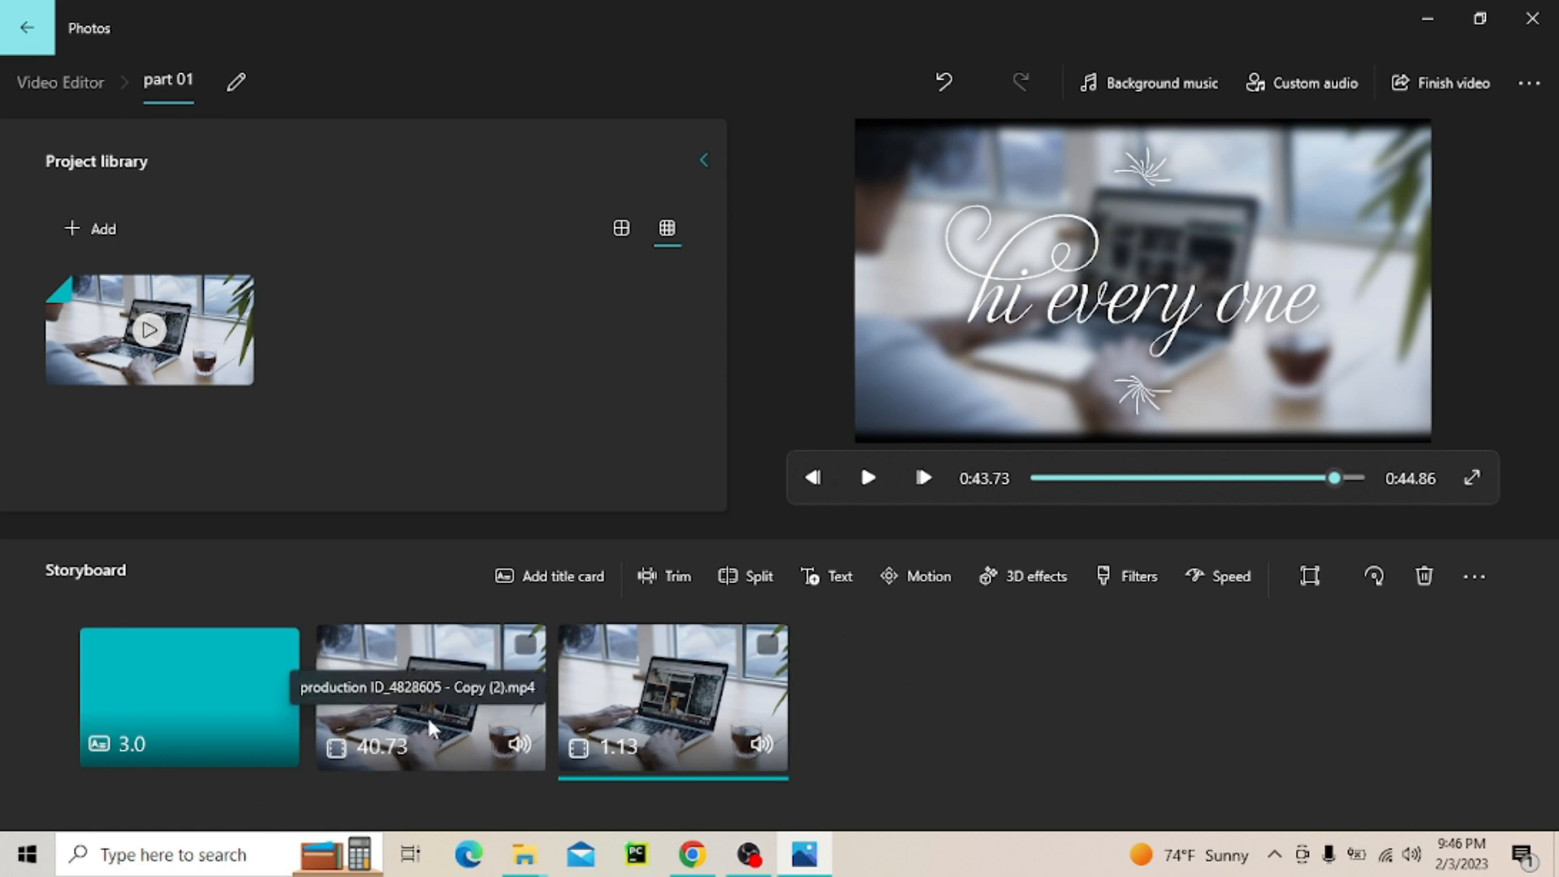
Try motion effects such as Zoom out center and Zoom out right on the 40.73-second clip, previewing the movement
left_click(422, 738)
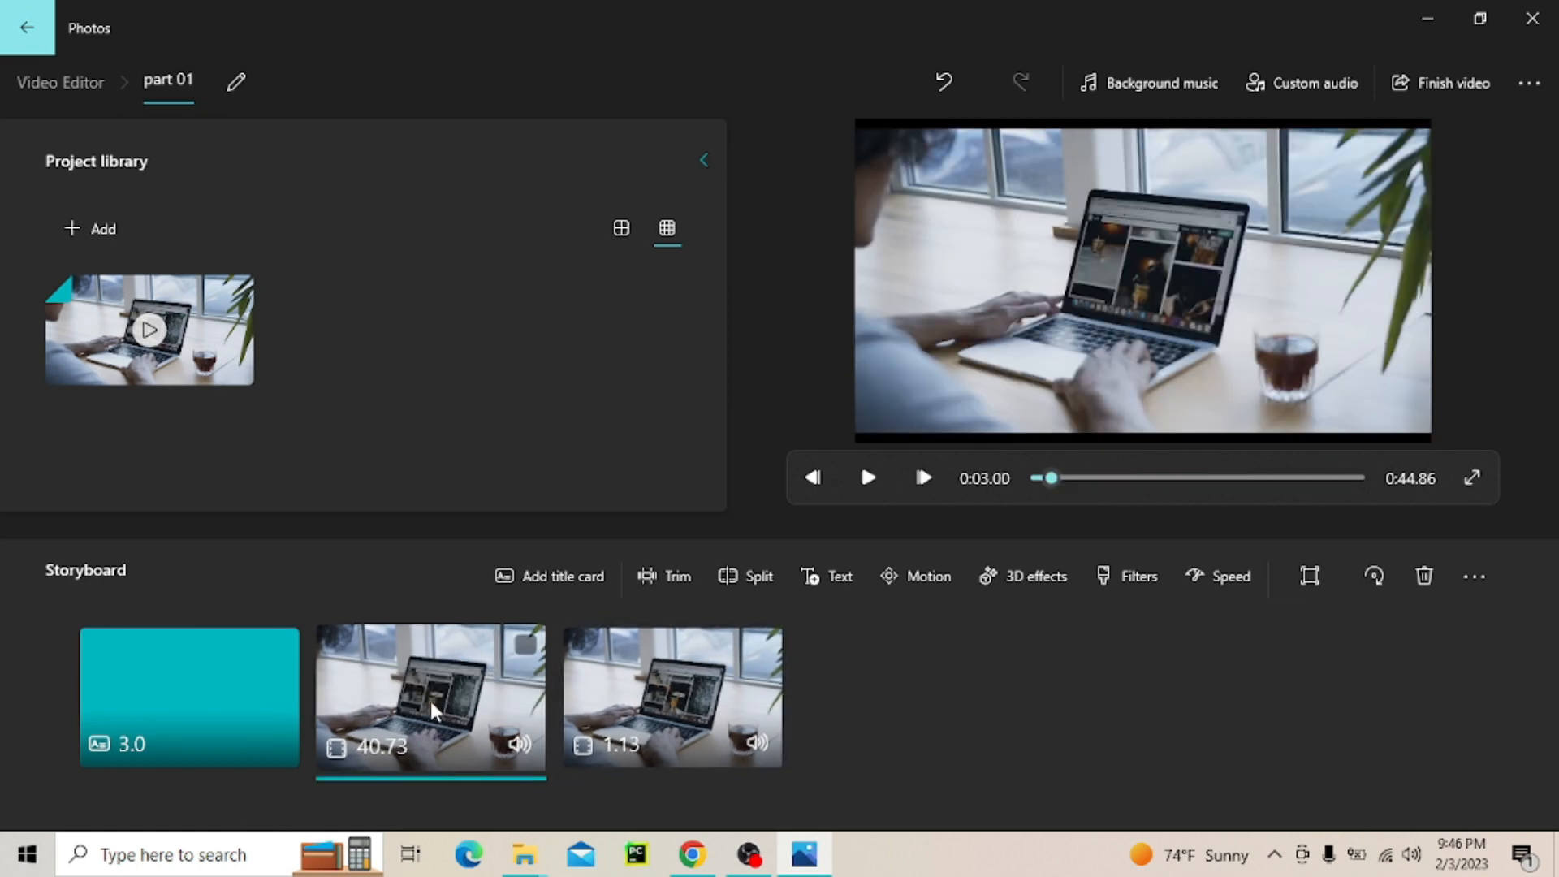
left_click(909, 581)
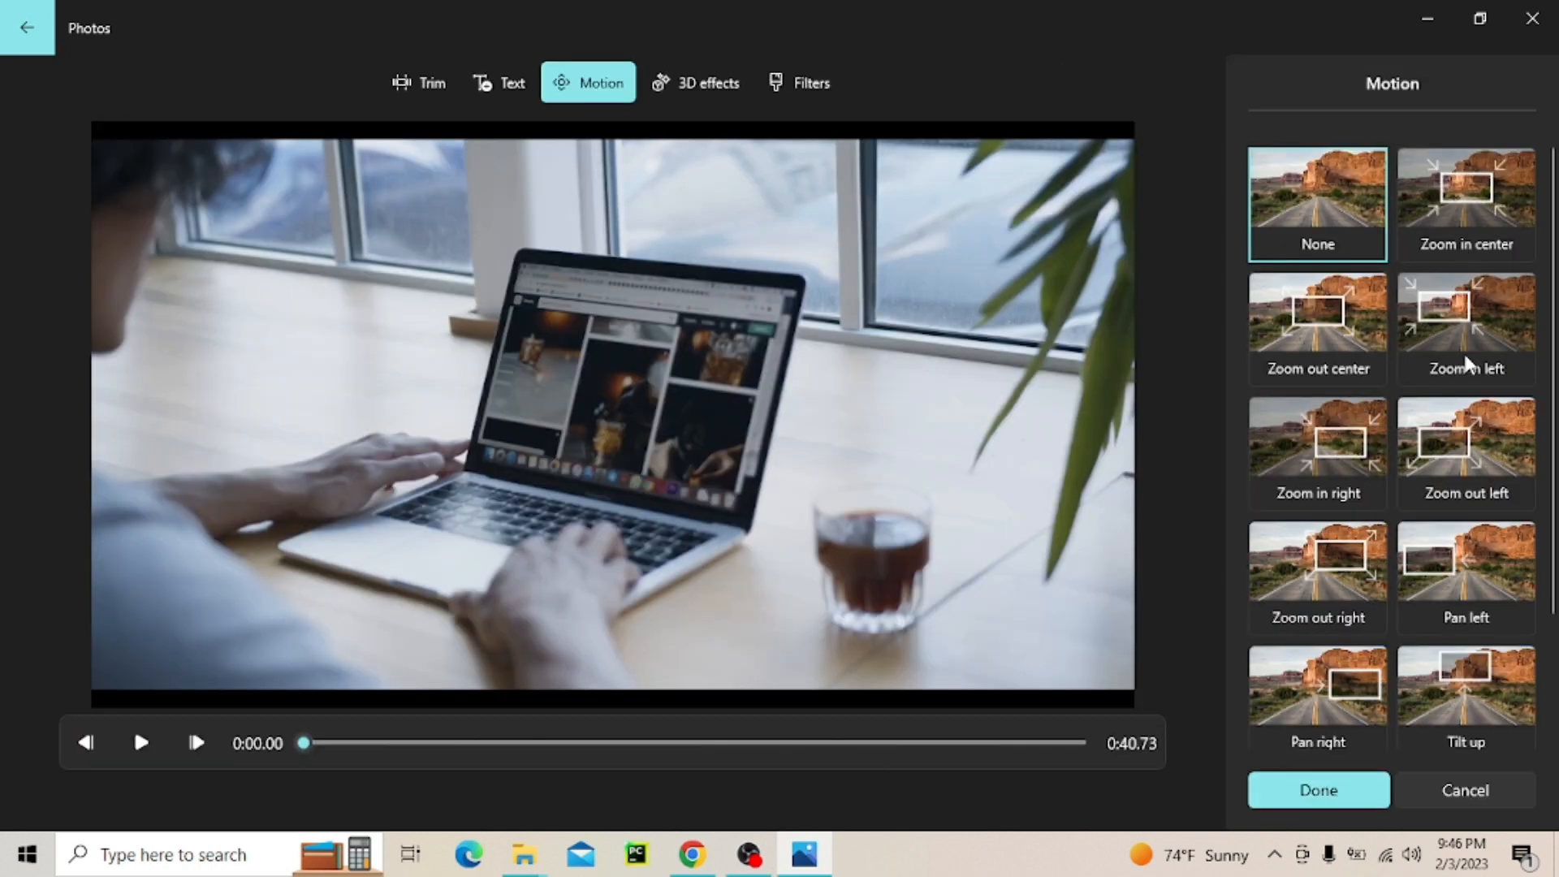
scroll(1412, 601, "down", 2)
scroll(1413, 601, "up", 2)
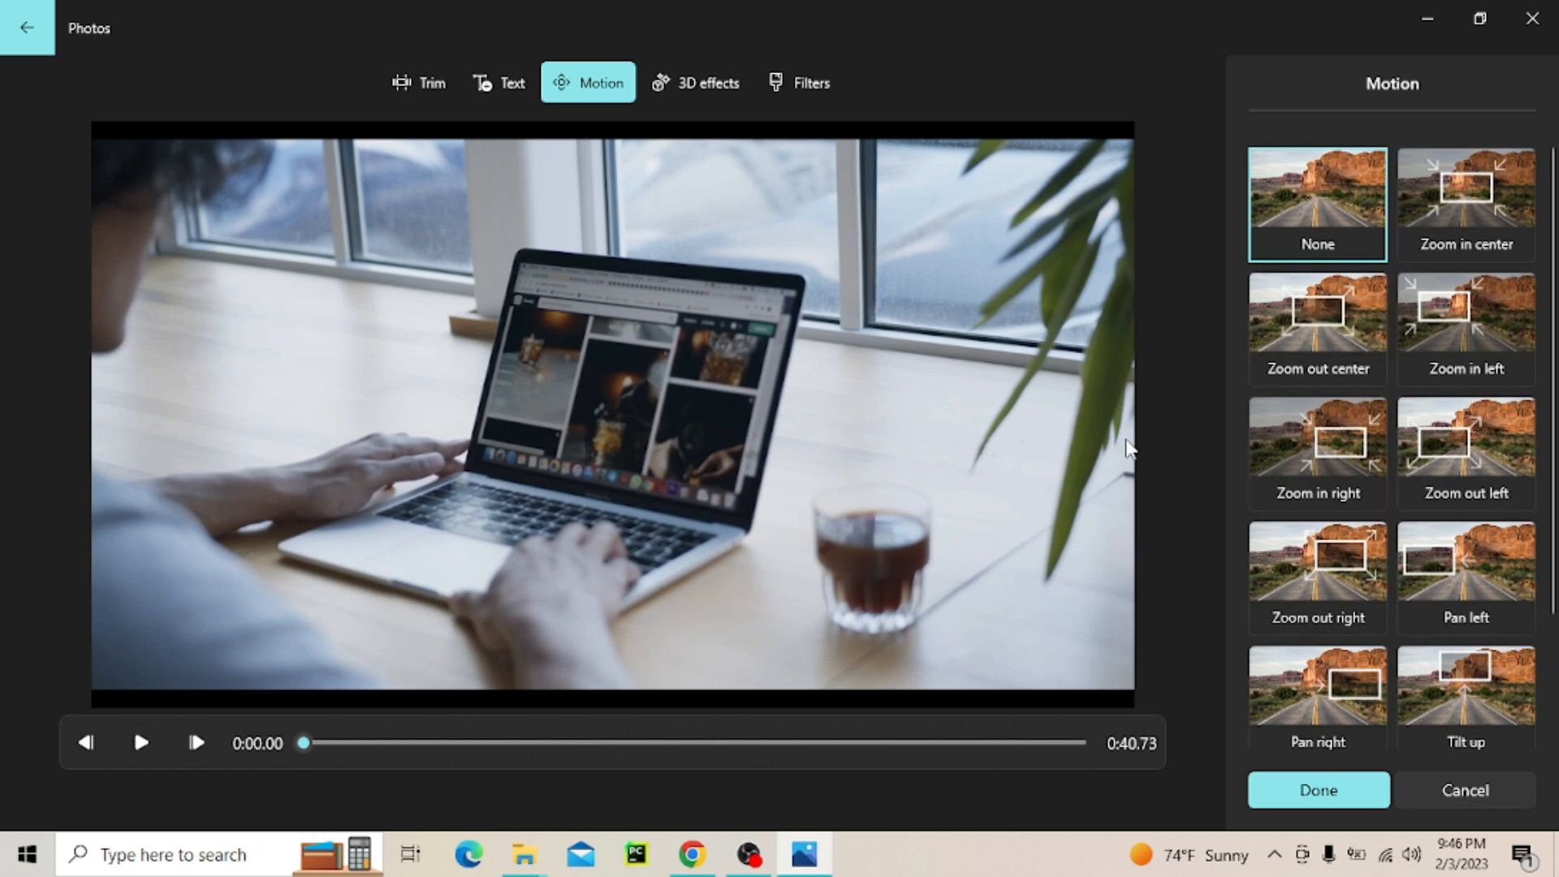
left_click(1309, 323)
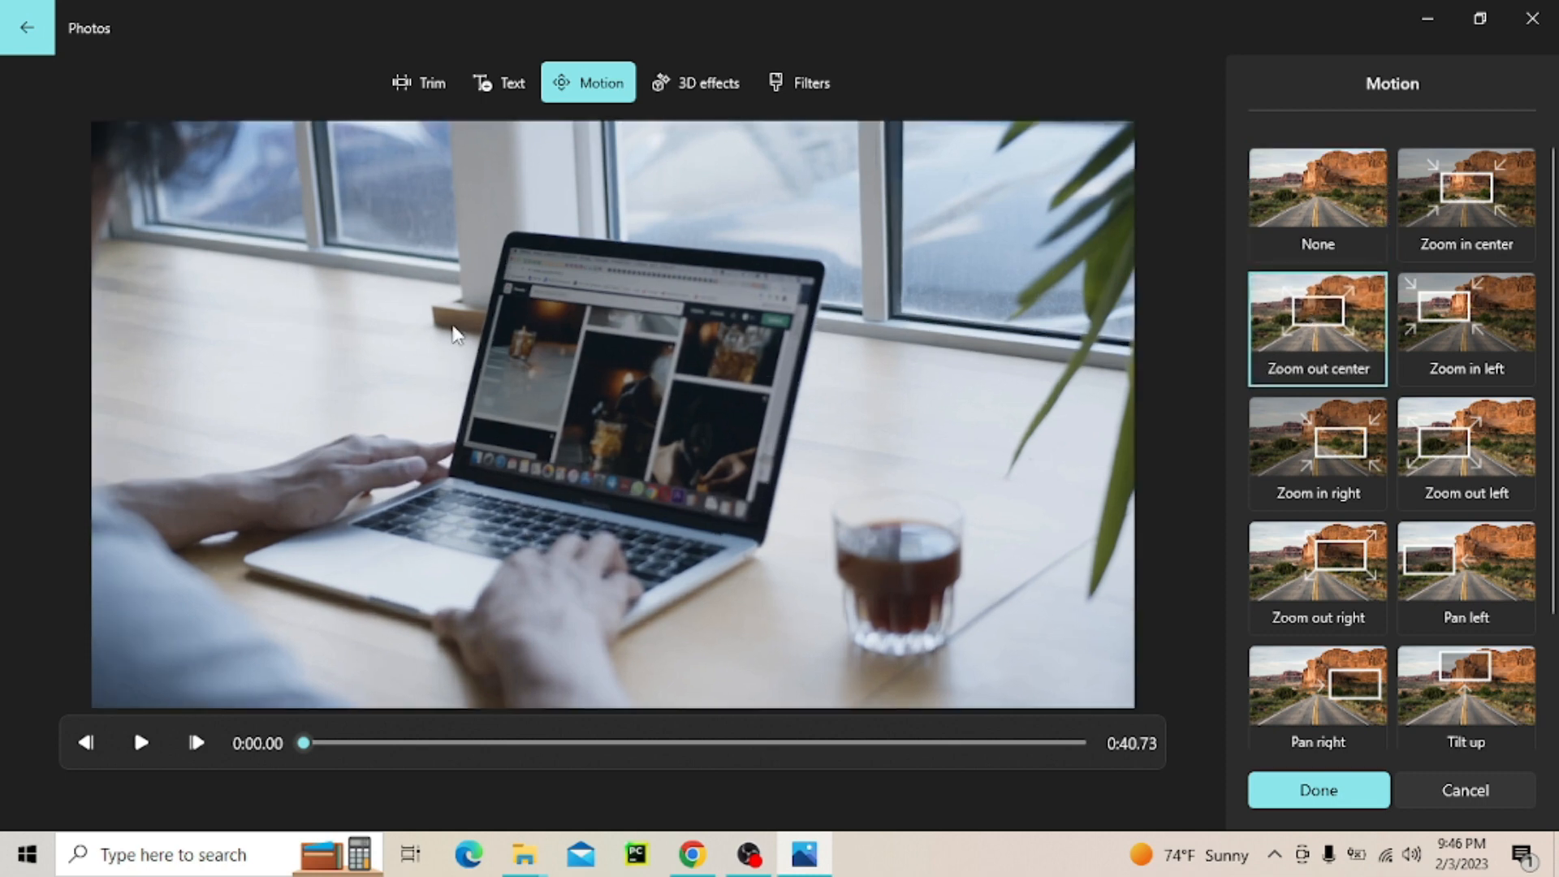
left_click(138, 743)
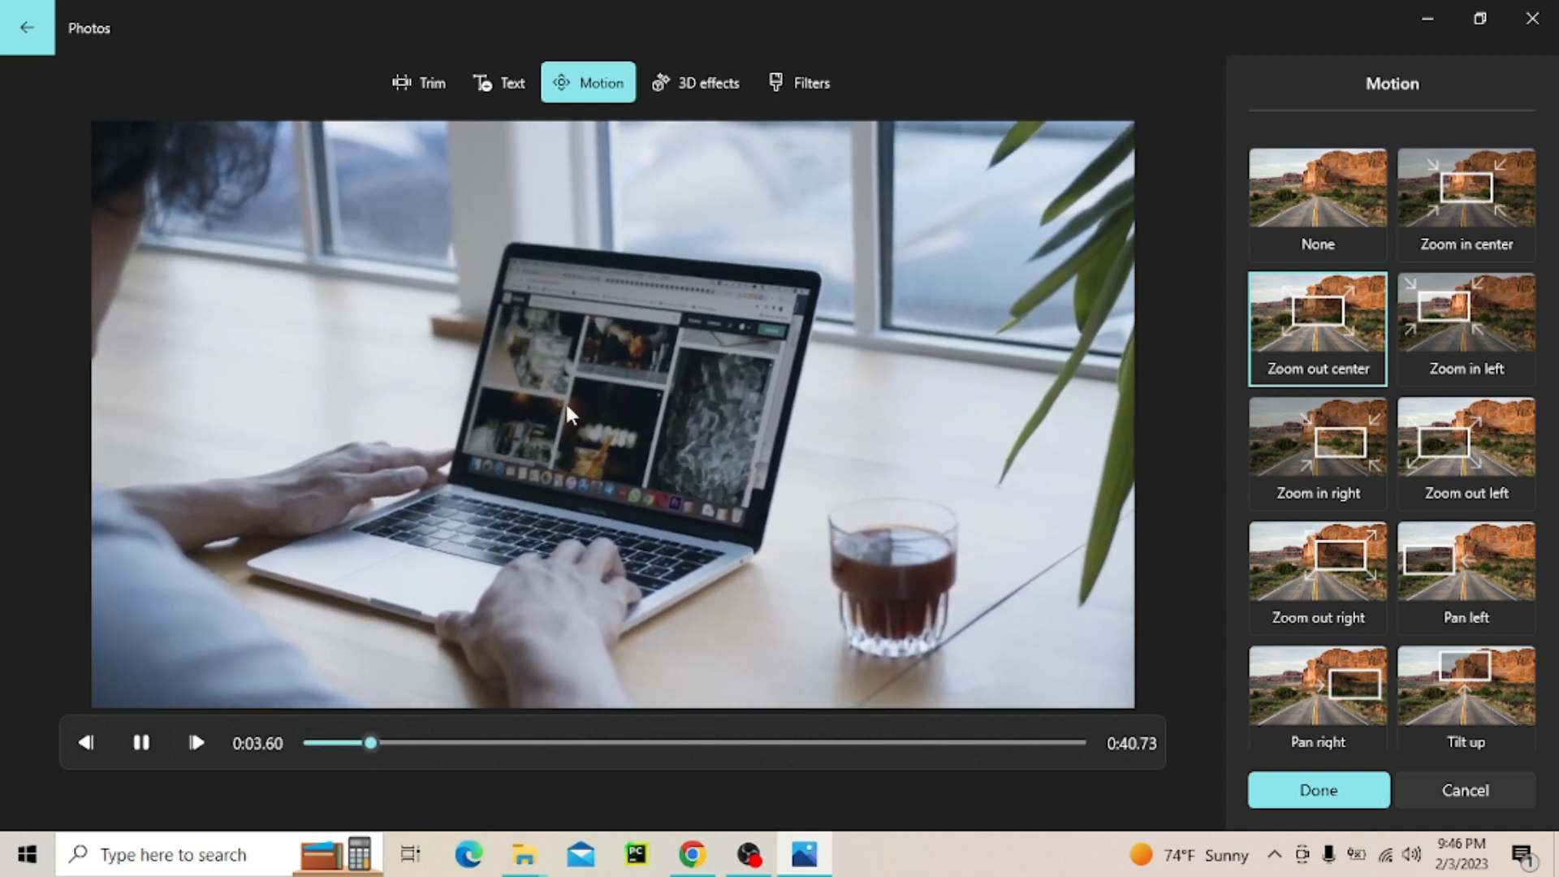
left_click(1335, 621)
scroll(1396, 500, "down", 2)
left_click(1338, 574)
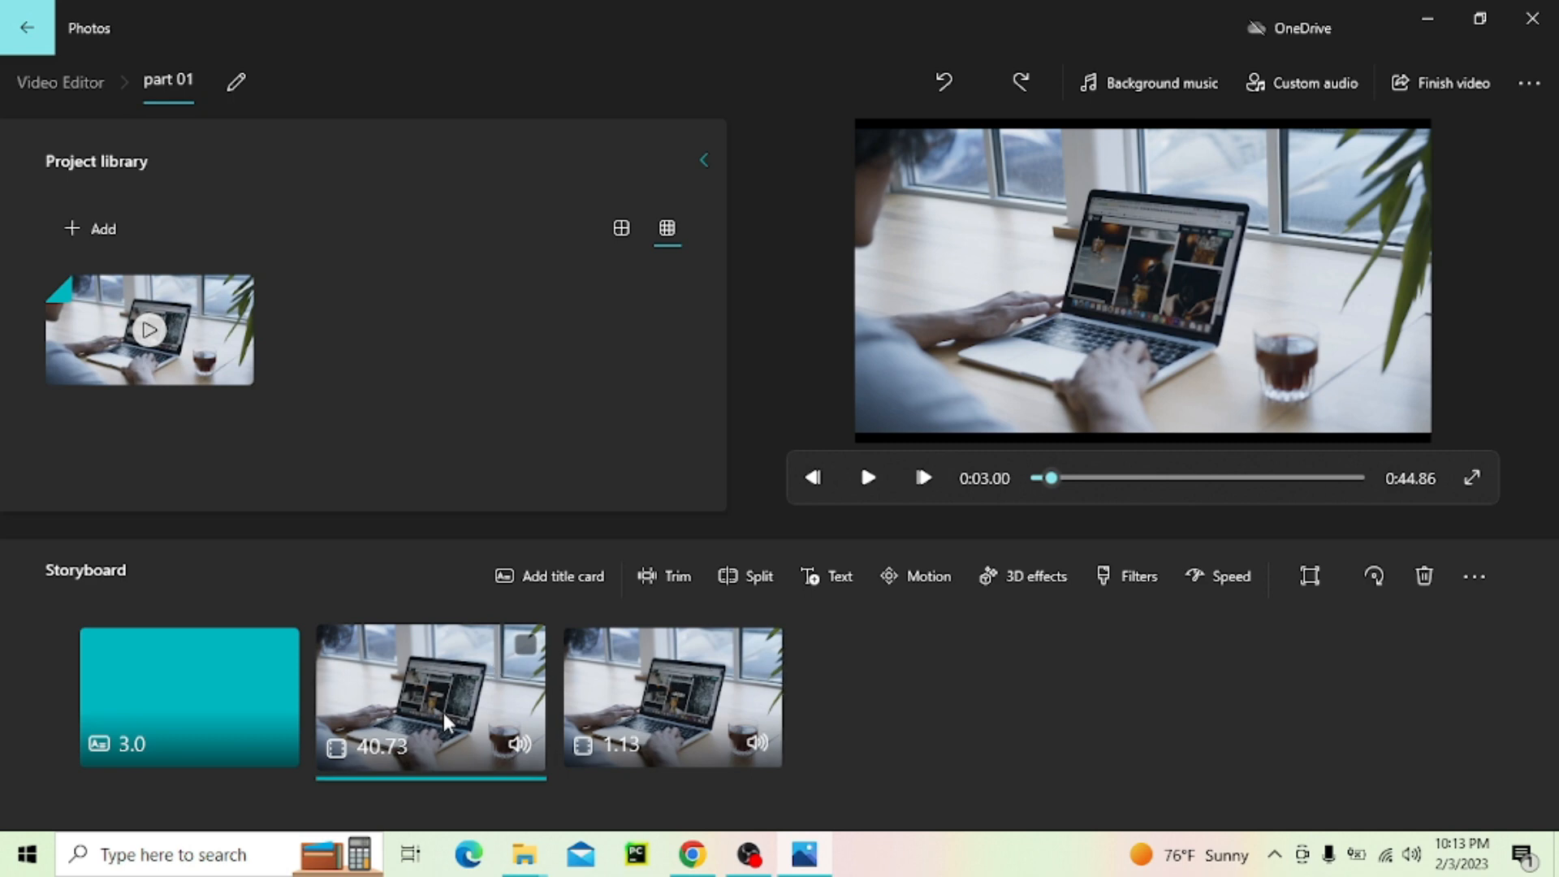
Add the Atomic motion 3D effect to the 40.73-second clip, shrink it slightly, and place it over the coffee glass
left_click(1030, 579)
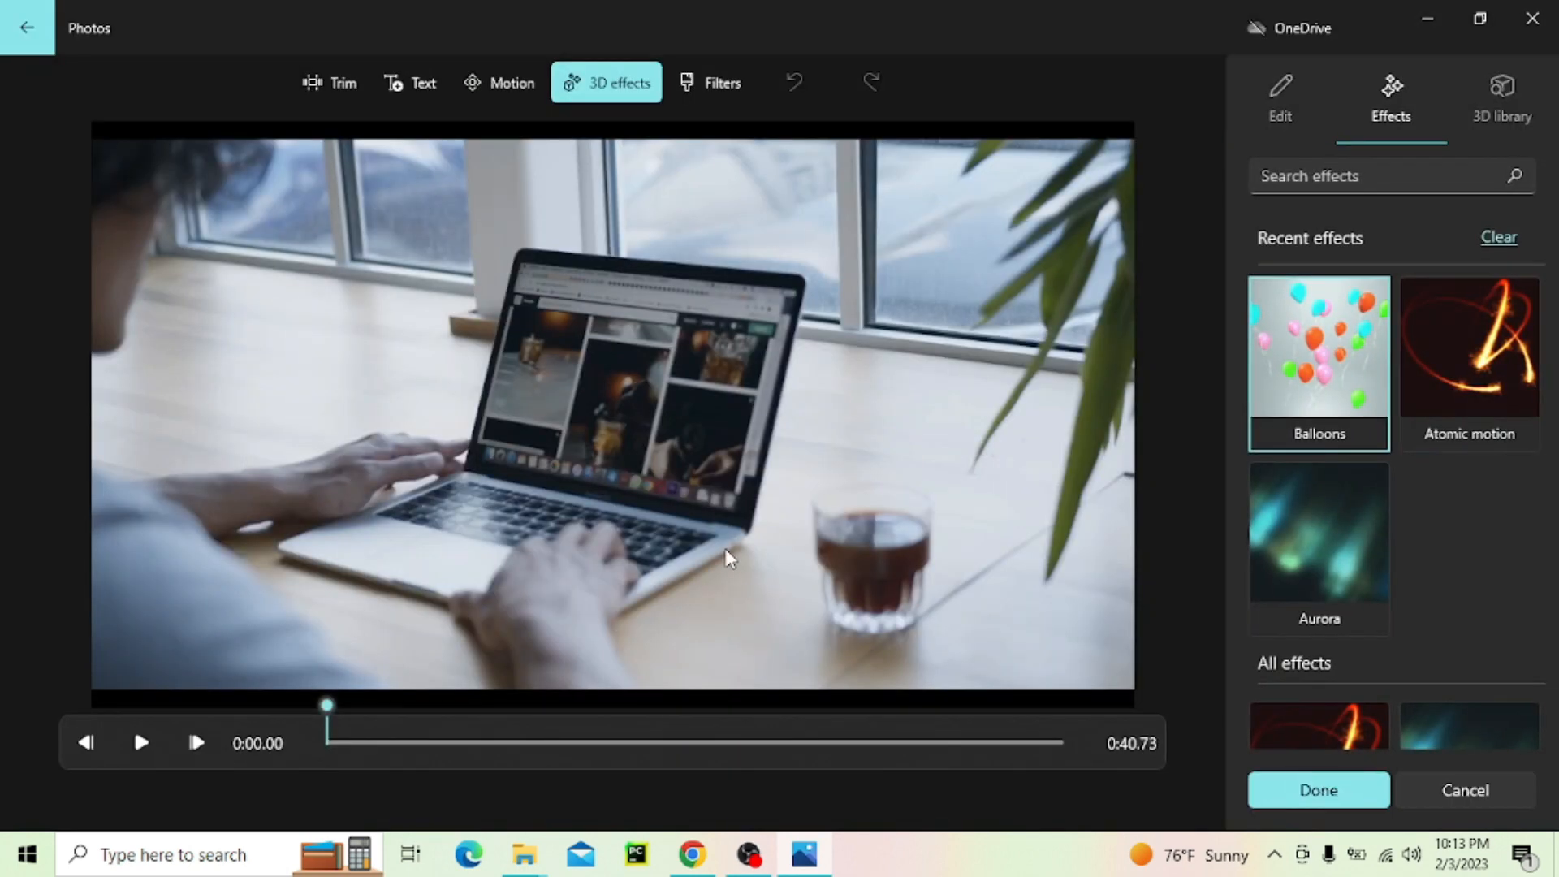
left_click(1496, 395)
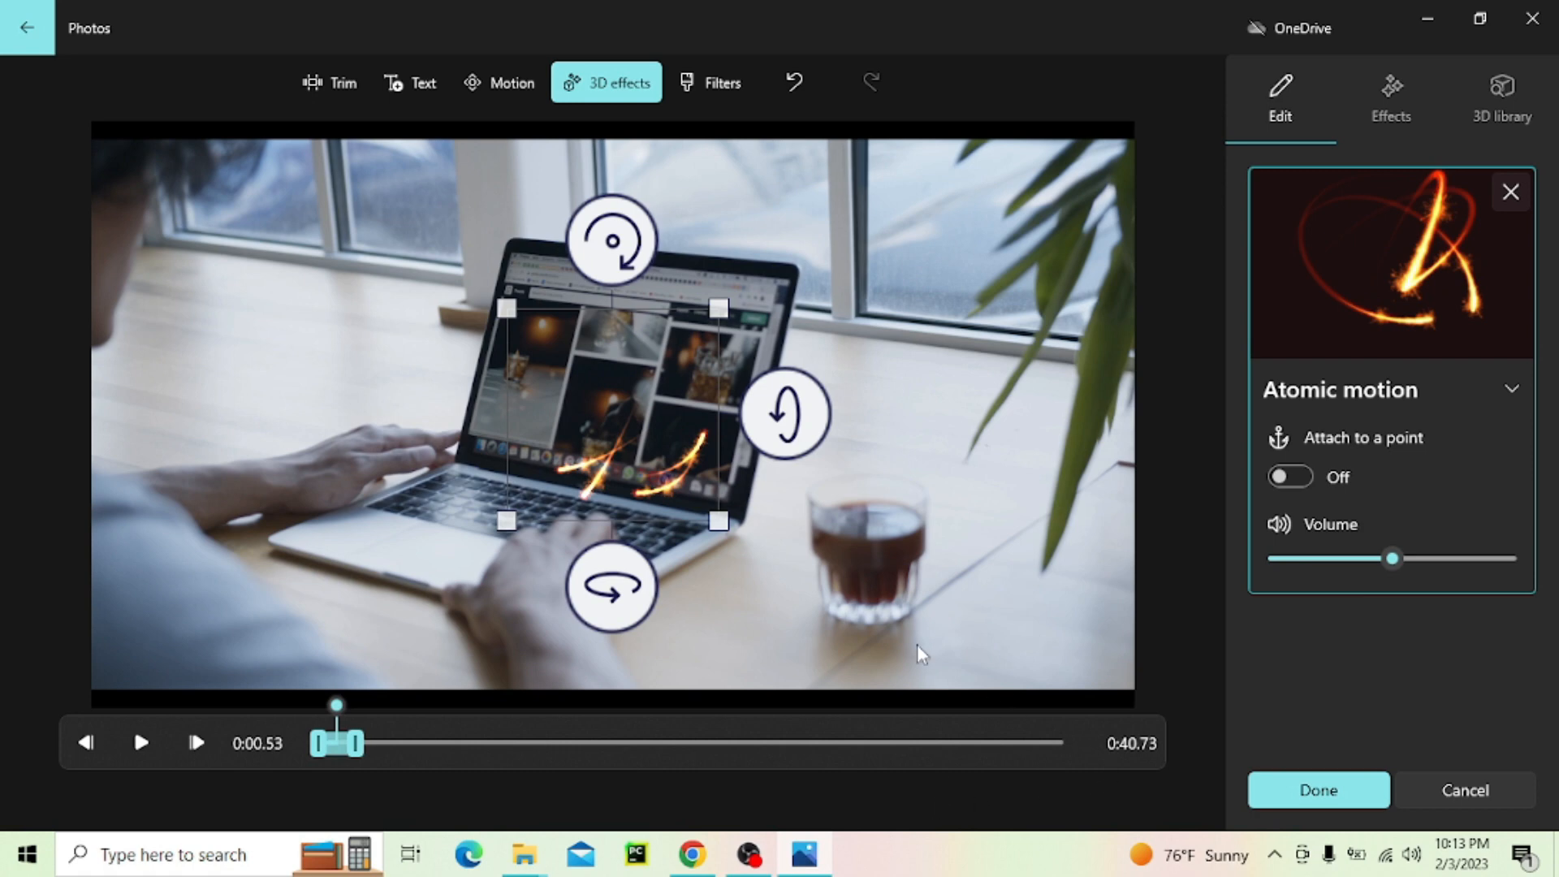
left_click_drag(617, 407, 879, 450)
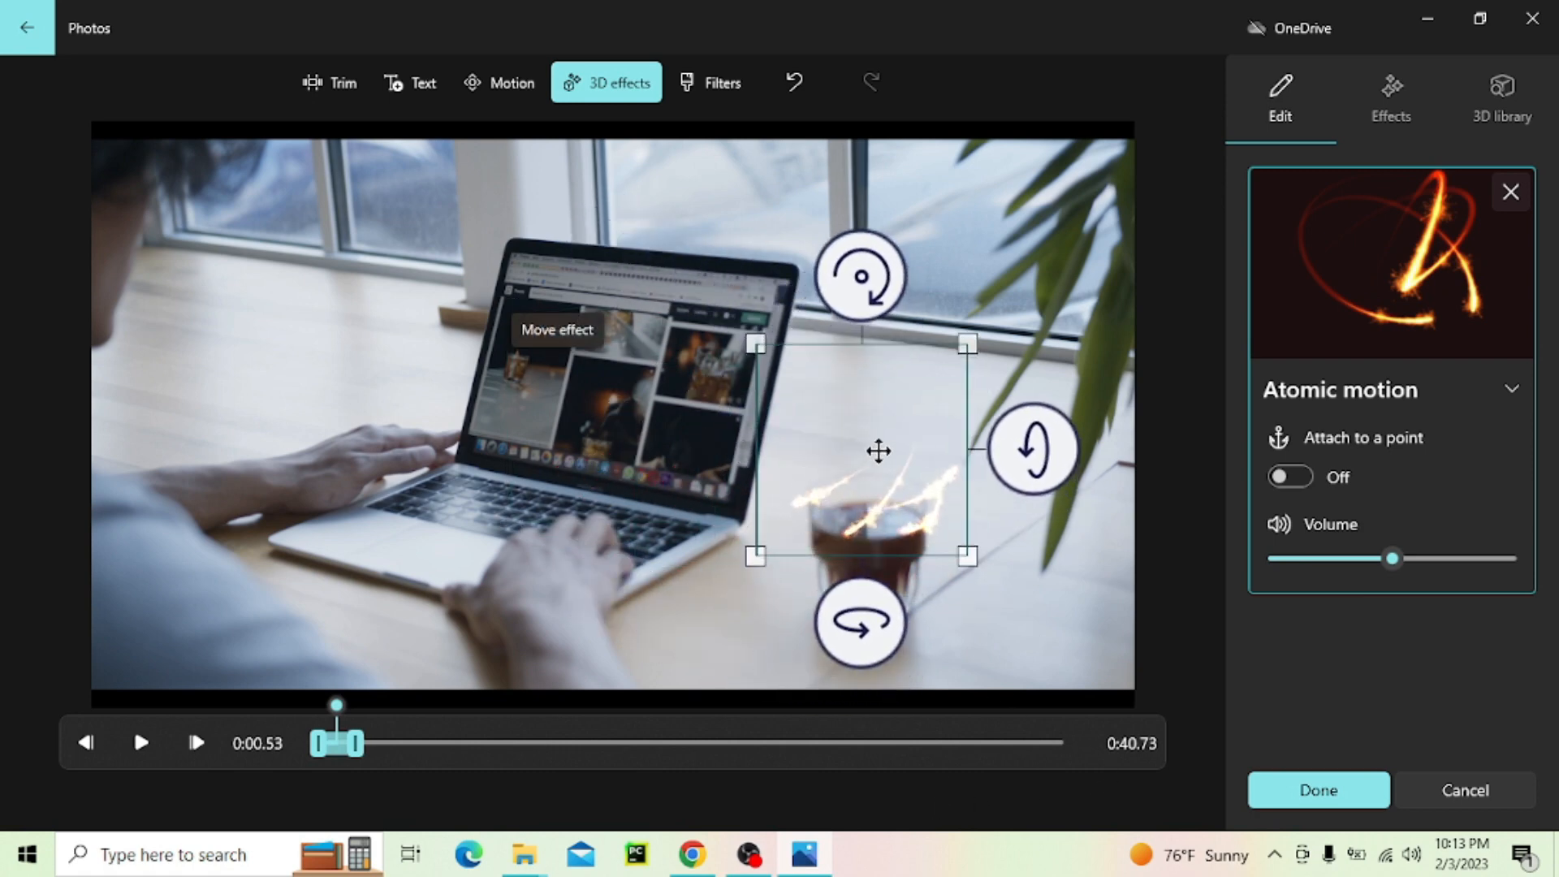
left_click_drag(971, 558, 927, 516)
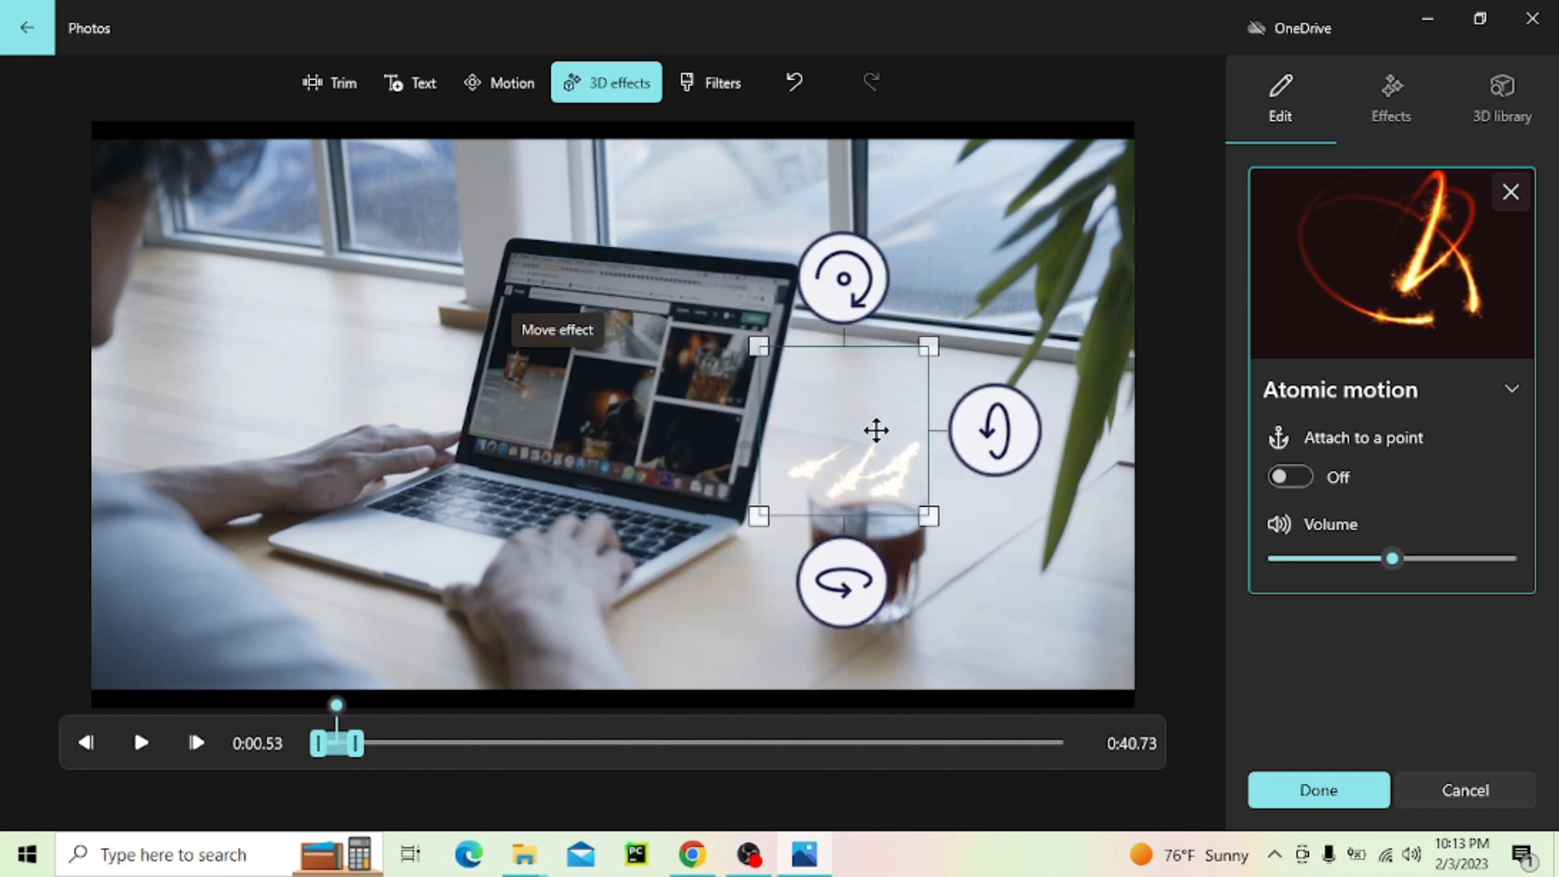
left_click_drag(876, 431, 894, 446)
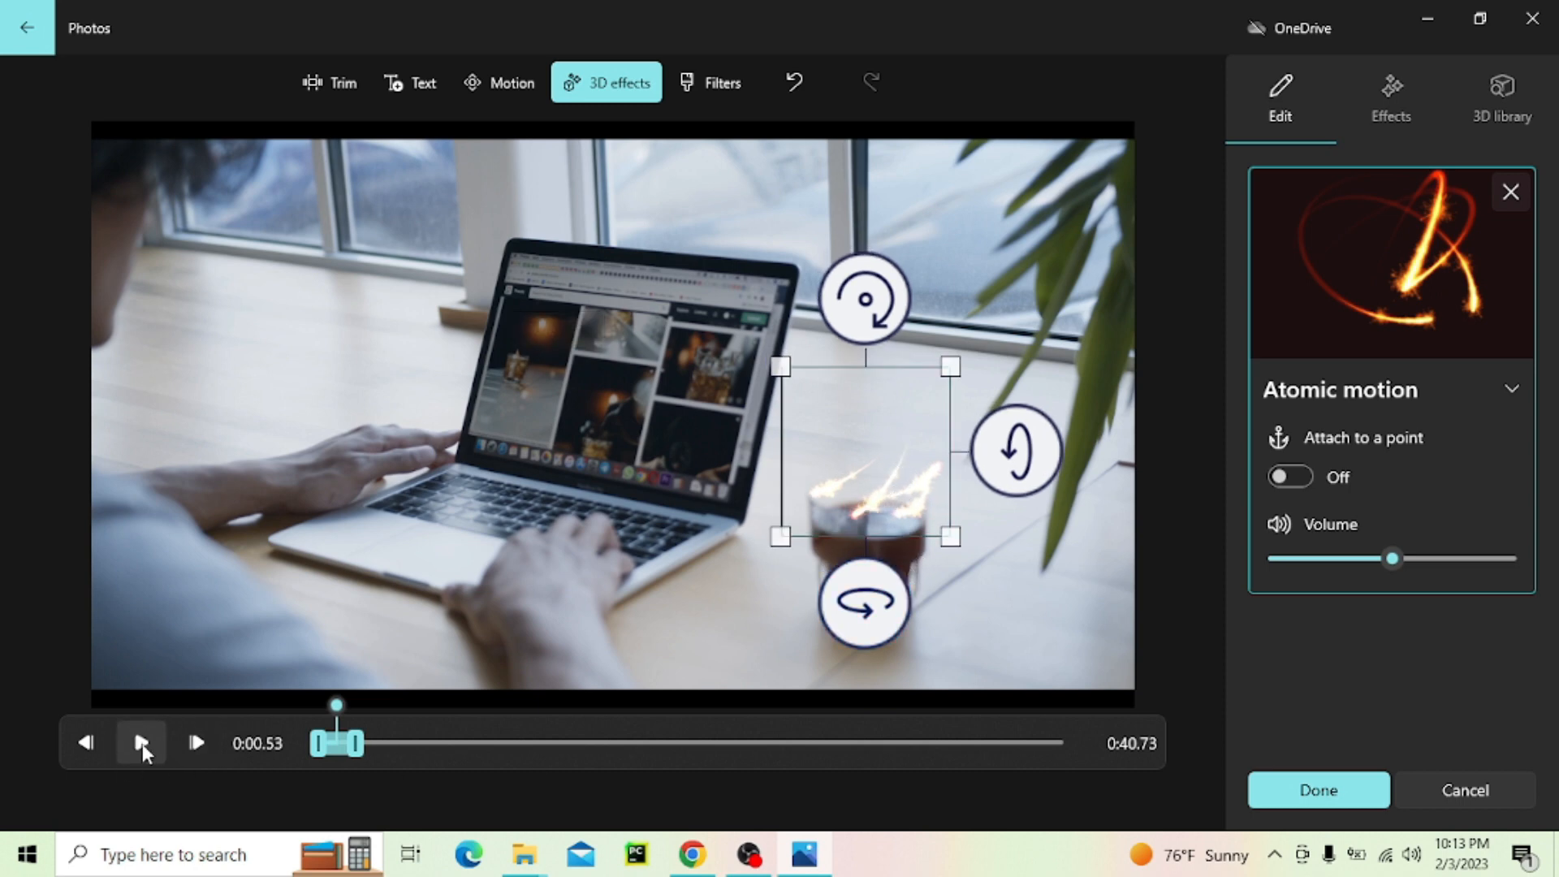
Preview the Atomic motion effect, save it to the clip, and play the result in the project
left_click(142, 744)
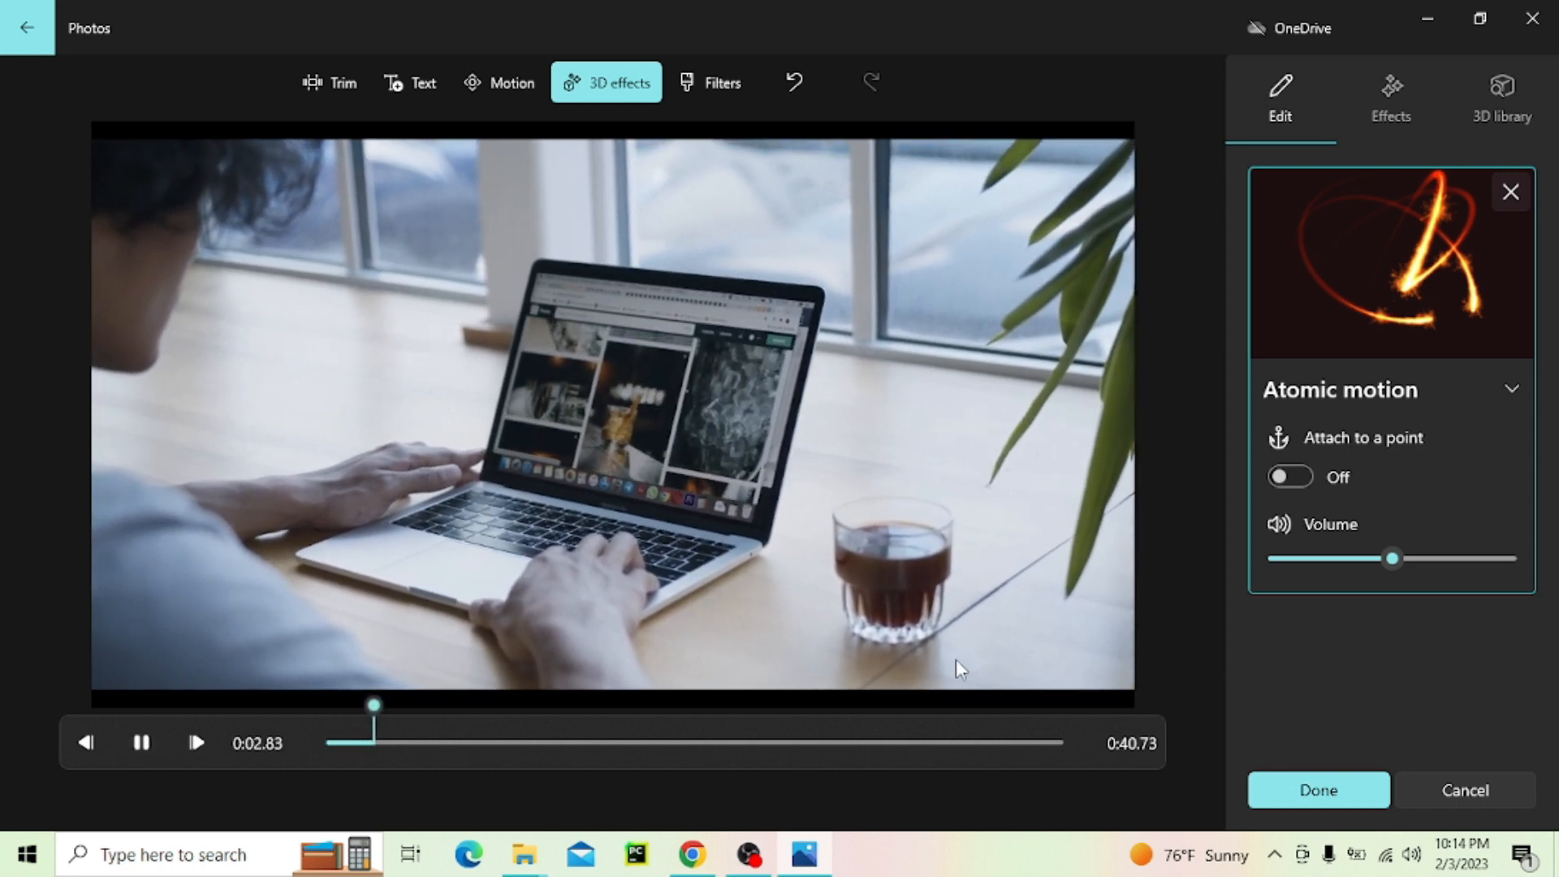
left_click(622, 575)
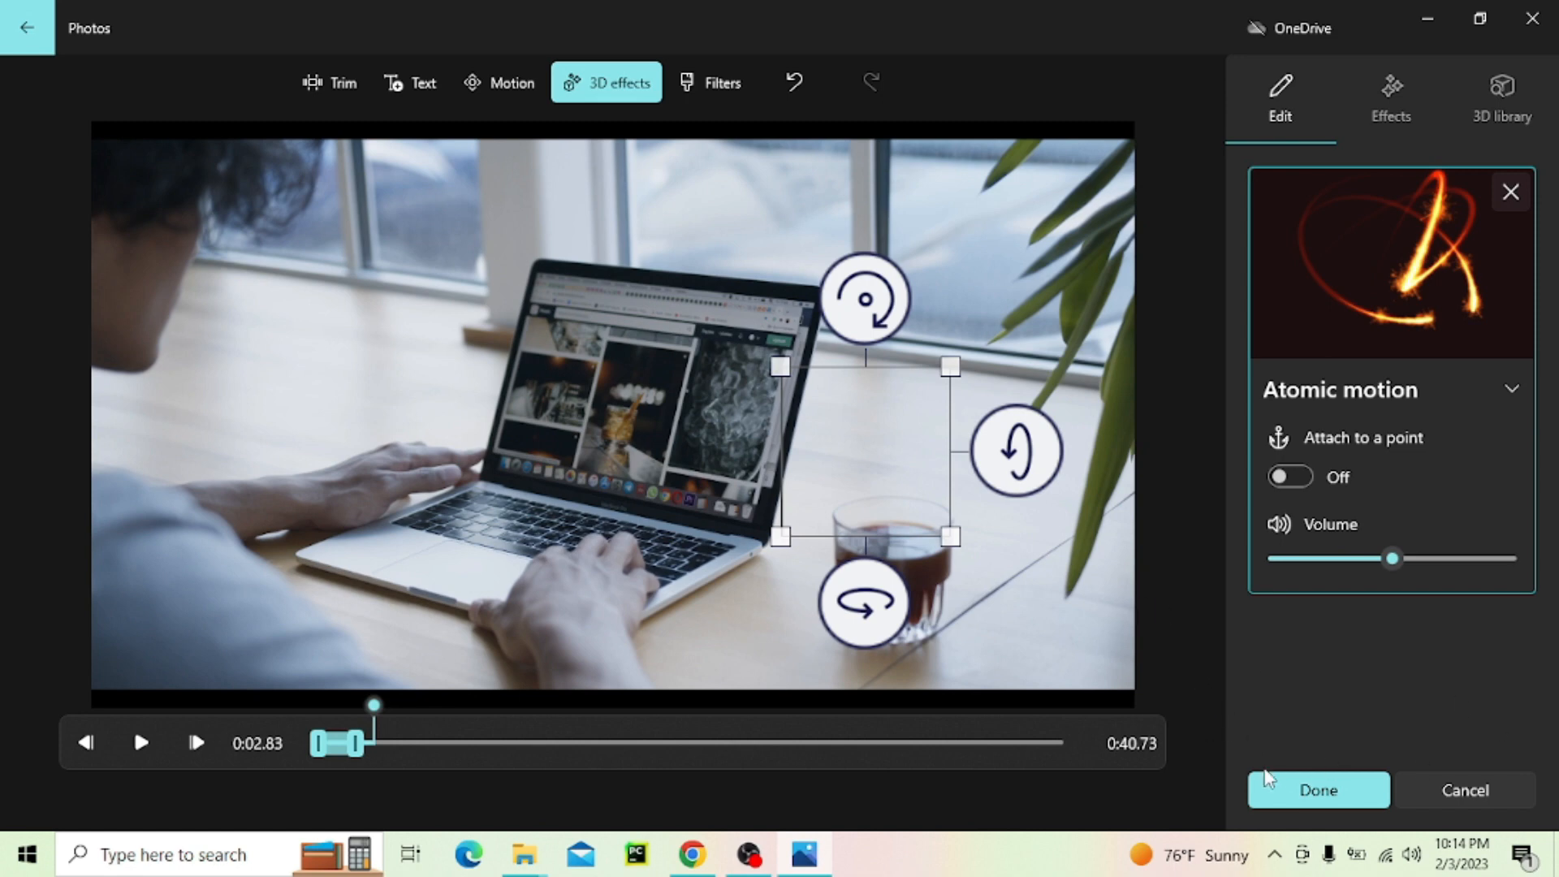
left_click(1317, 789)
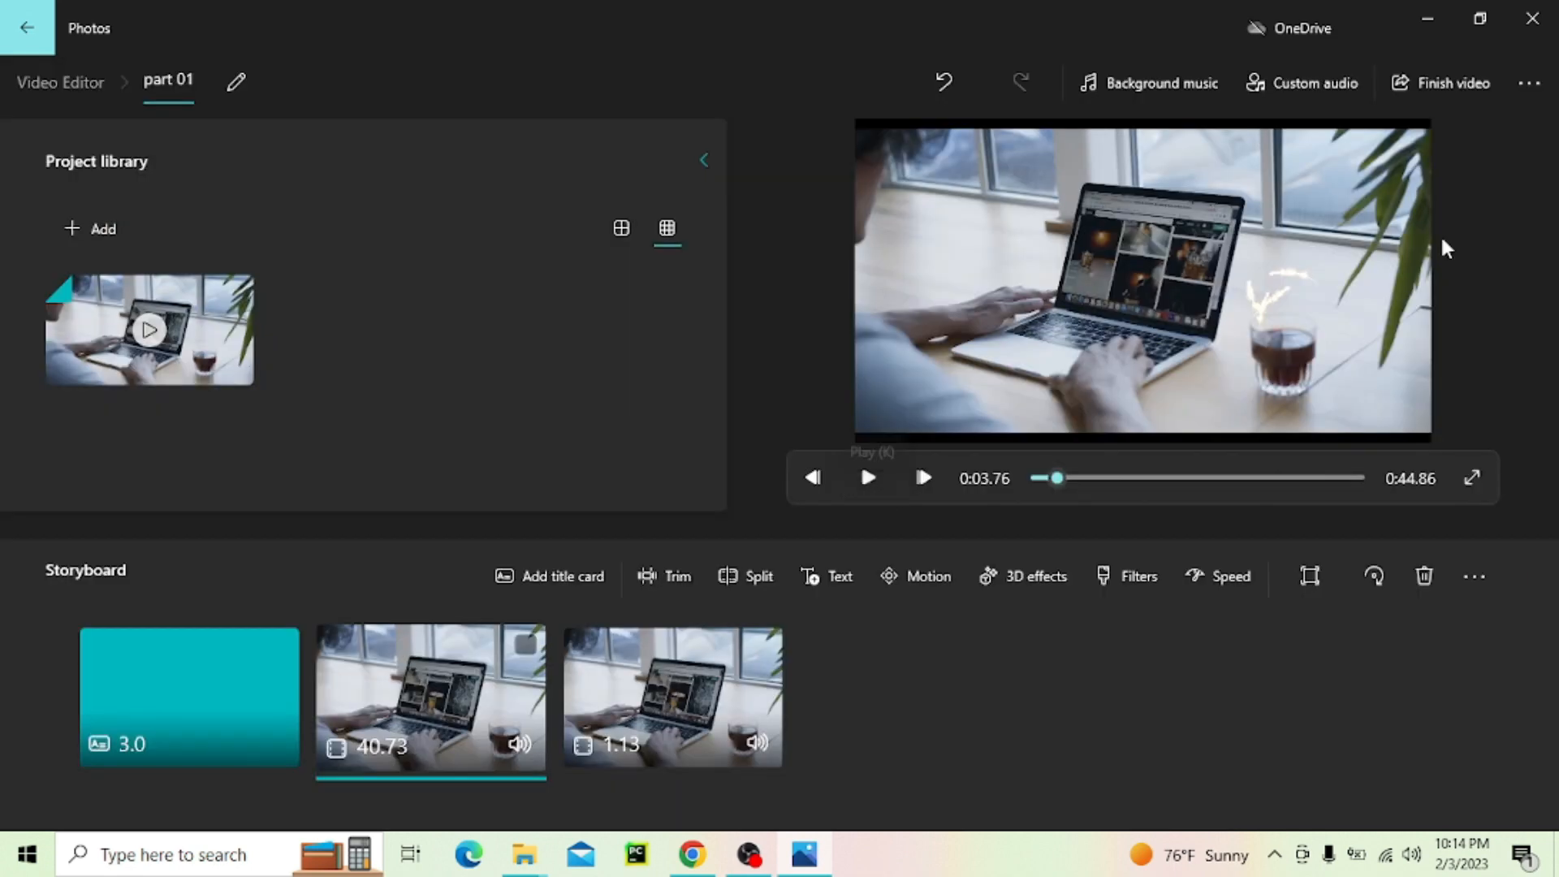
left_click(869, 474)
left_click(872, 478)
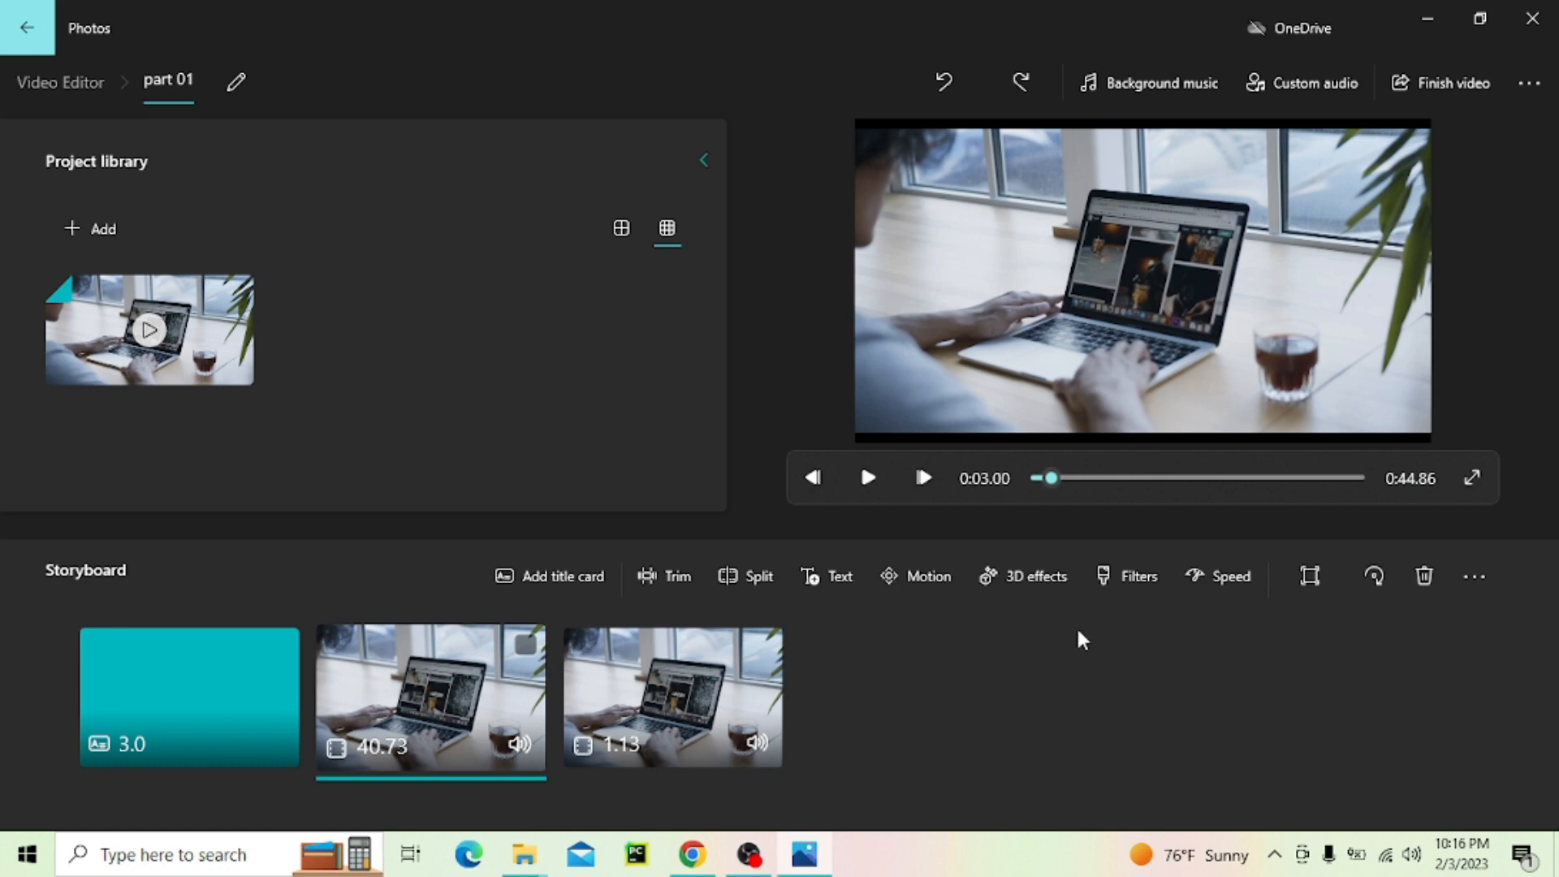
Apply the Sepia filter to the 1.13-second clip, preview it, and save the change
left_click(761, 703)
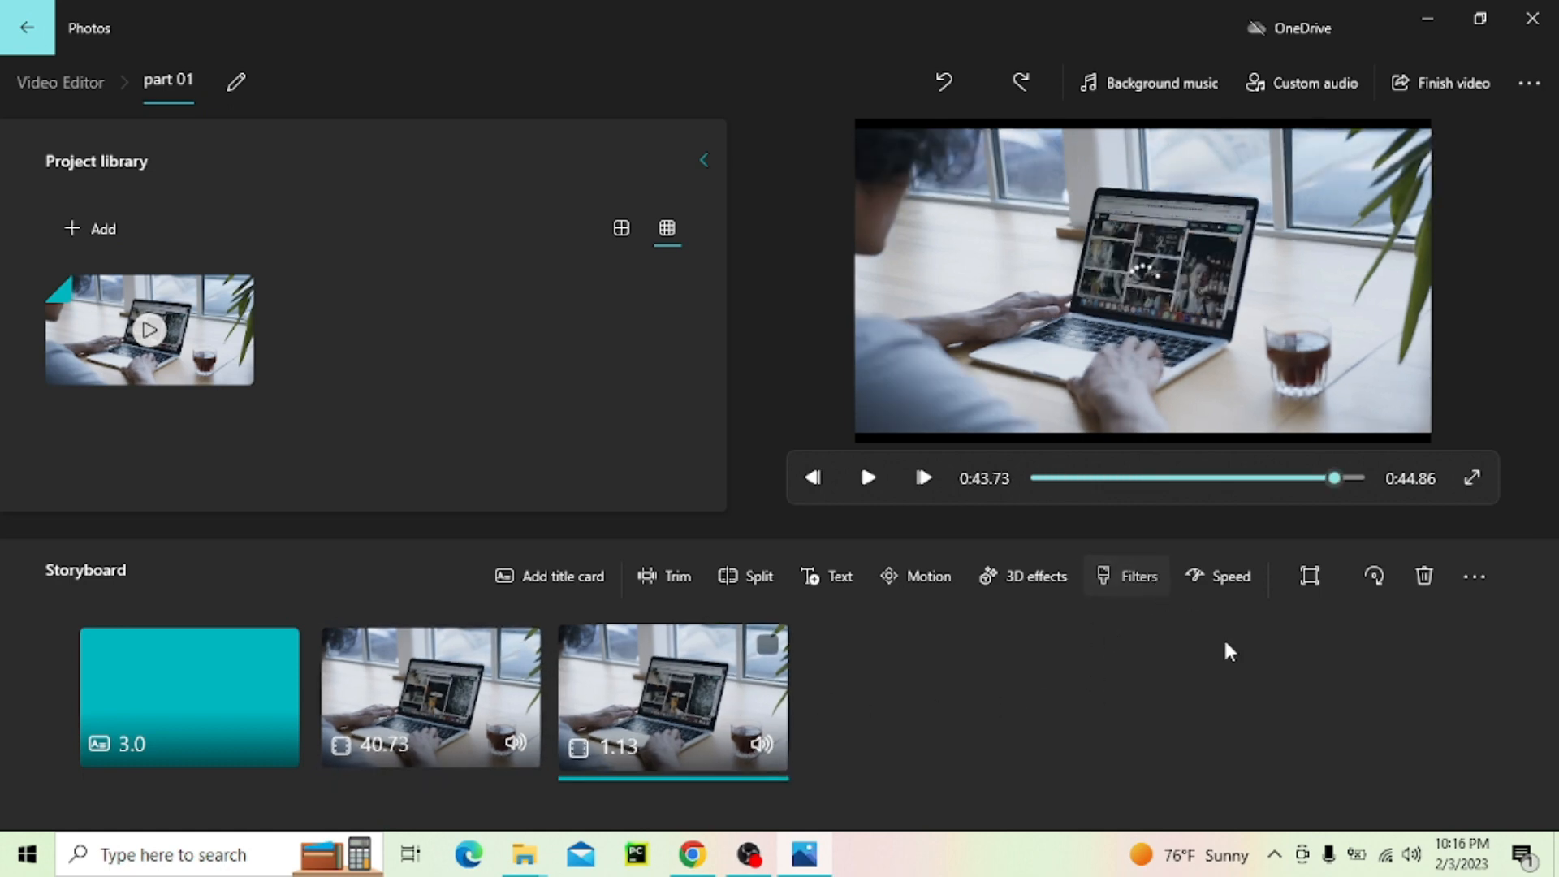
scroll(1461, 341, "down", 3)
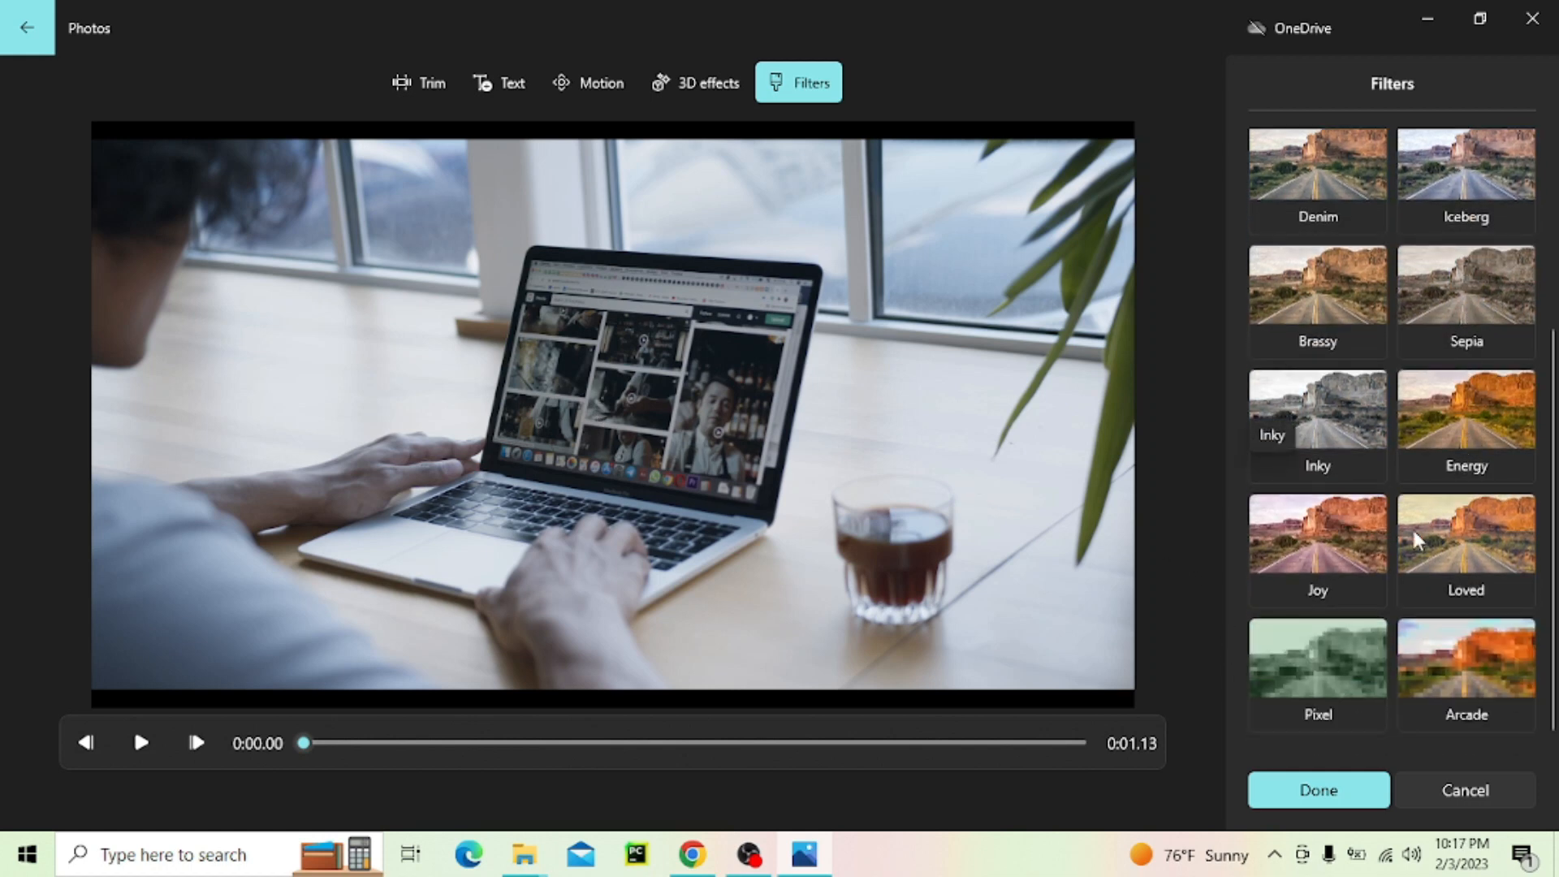
scroll(1502, 532, "up", 3)
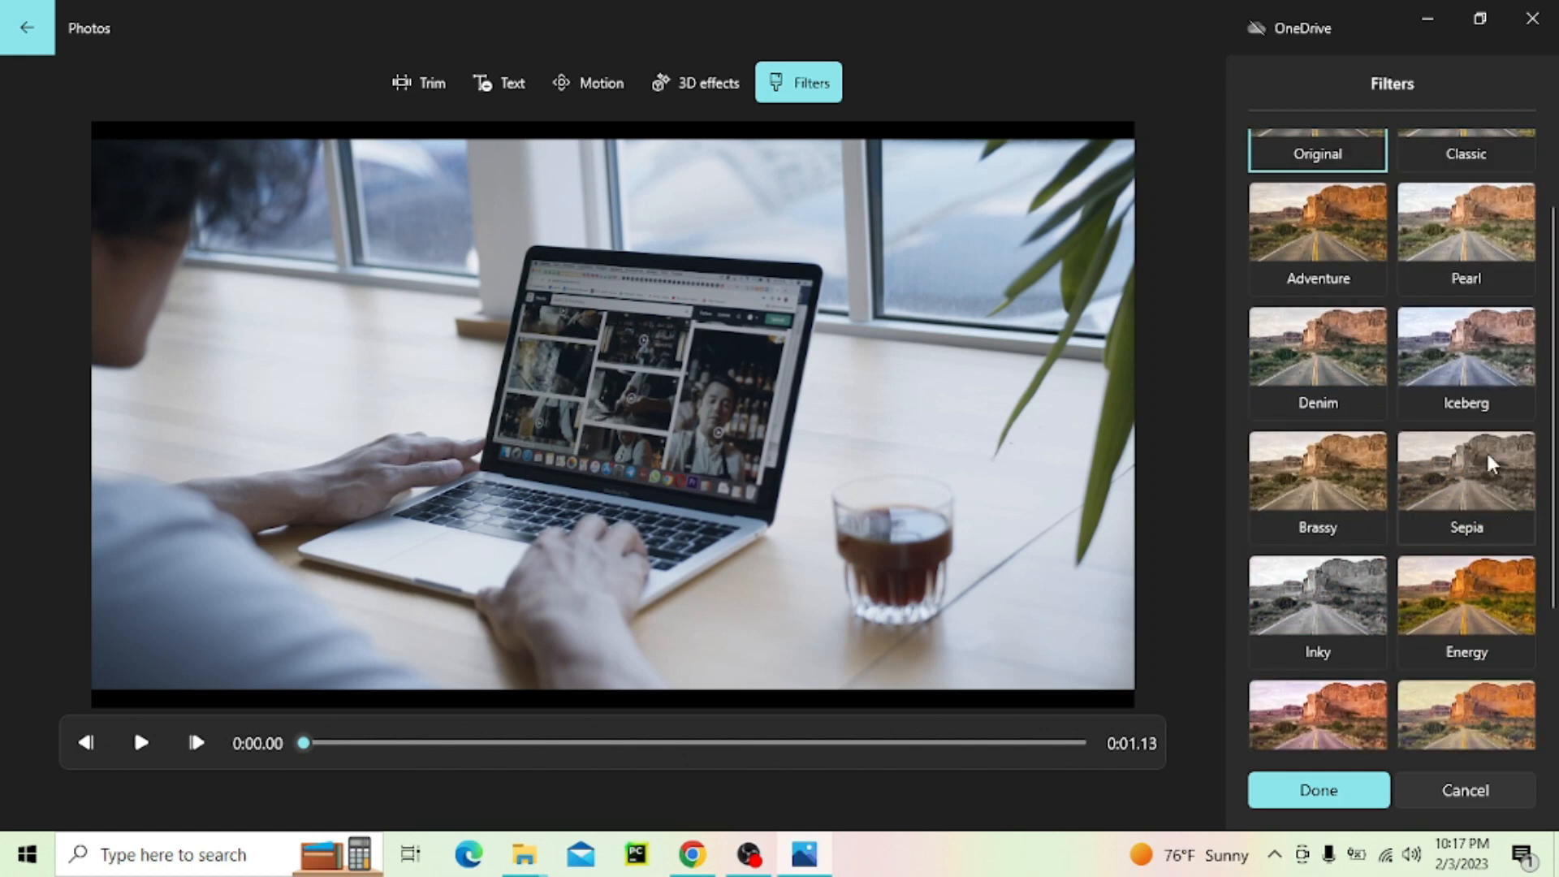
scroll(1460, 365, "down", 3)
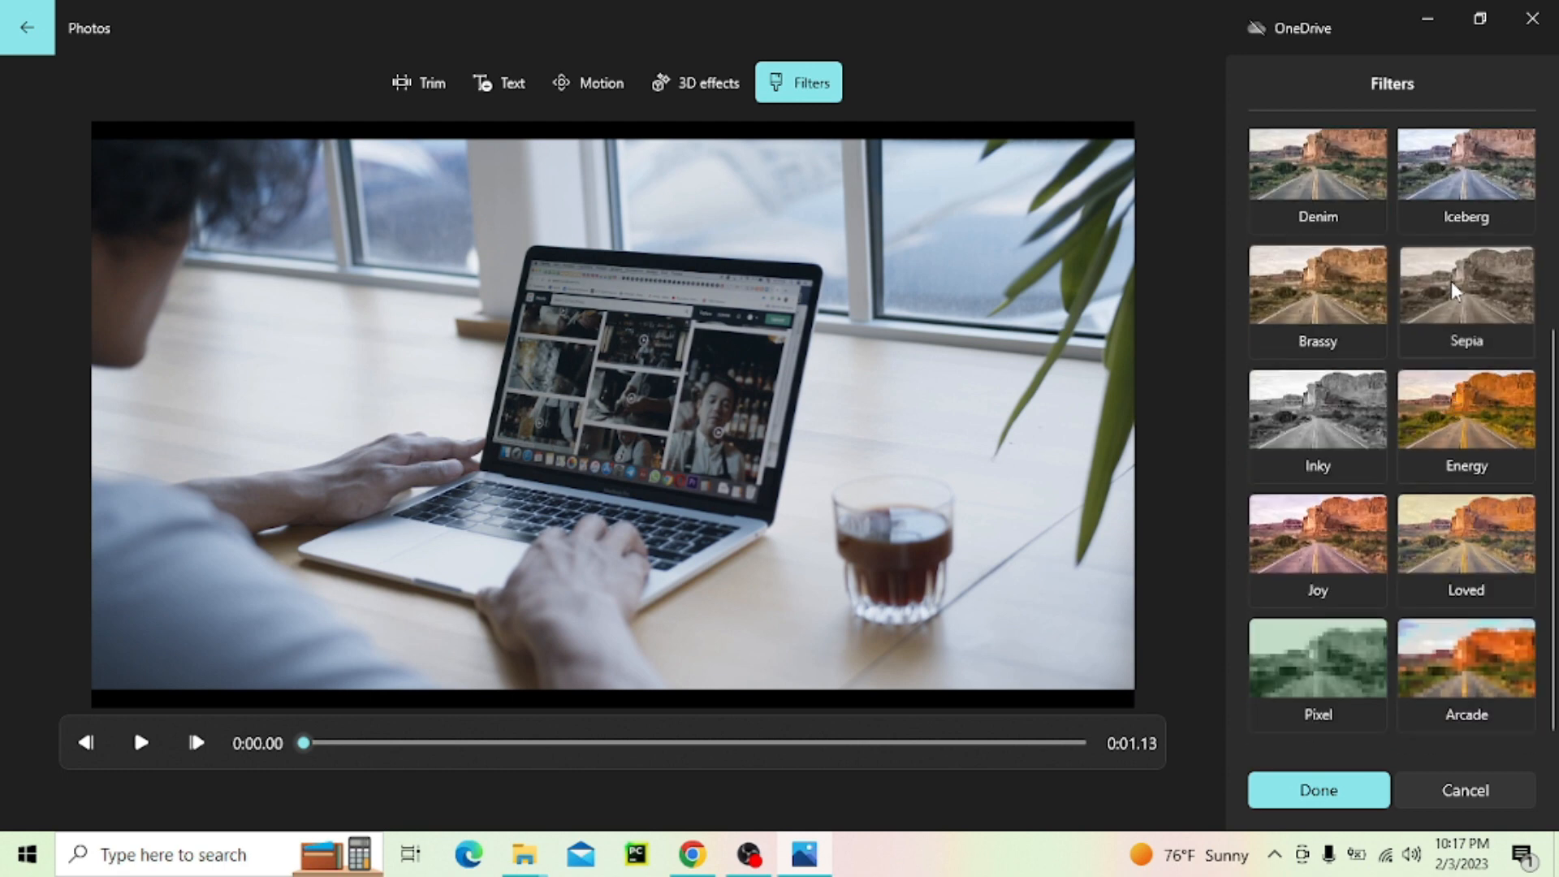
left_click(1454, 333)
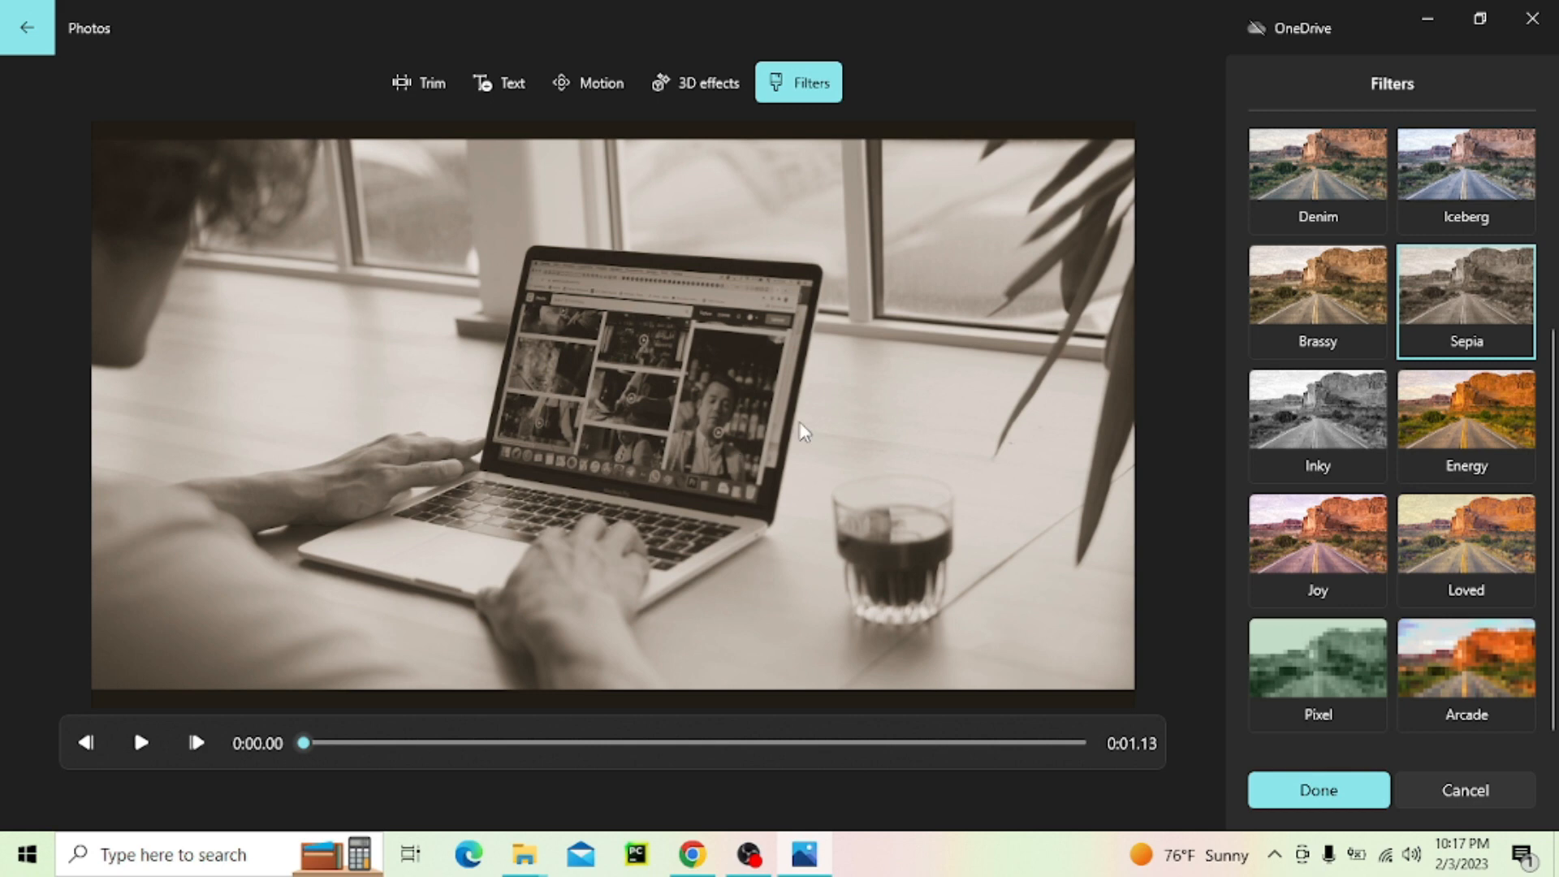
left_click(142, 743)
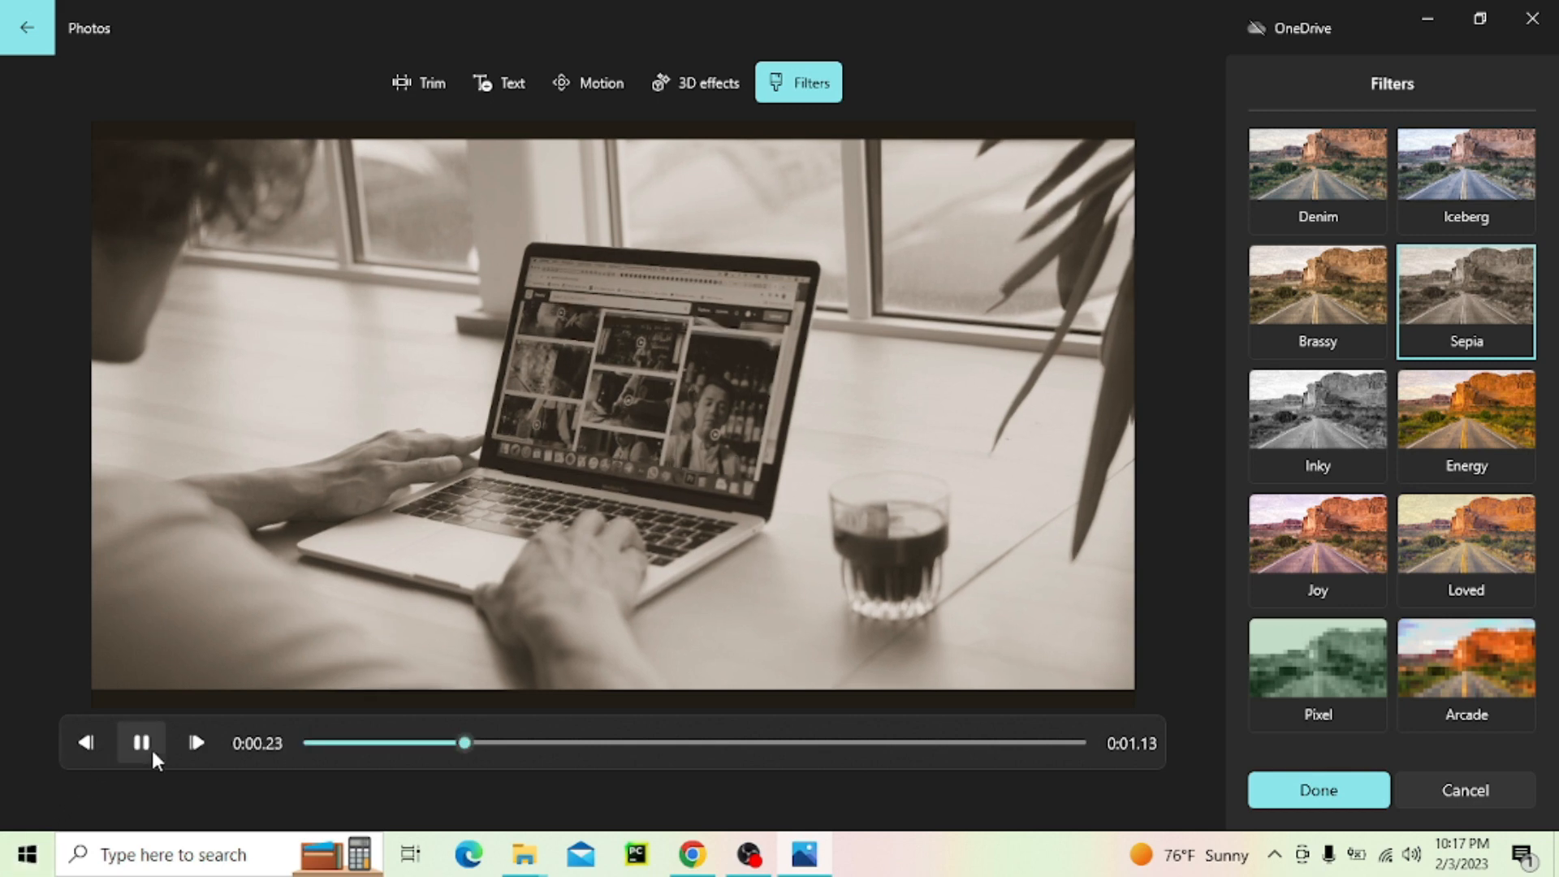
left_click(154, 748)
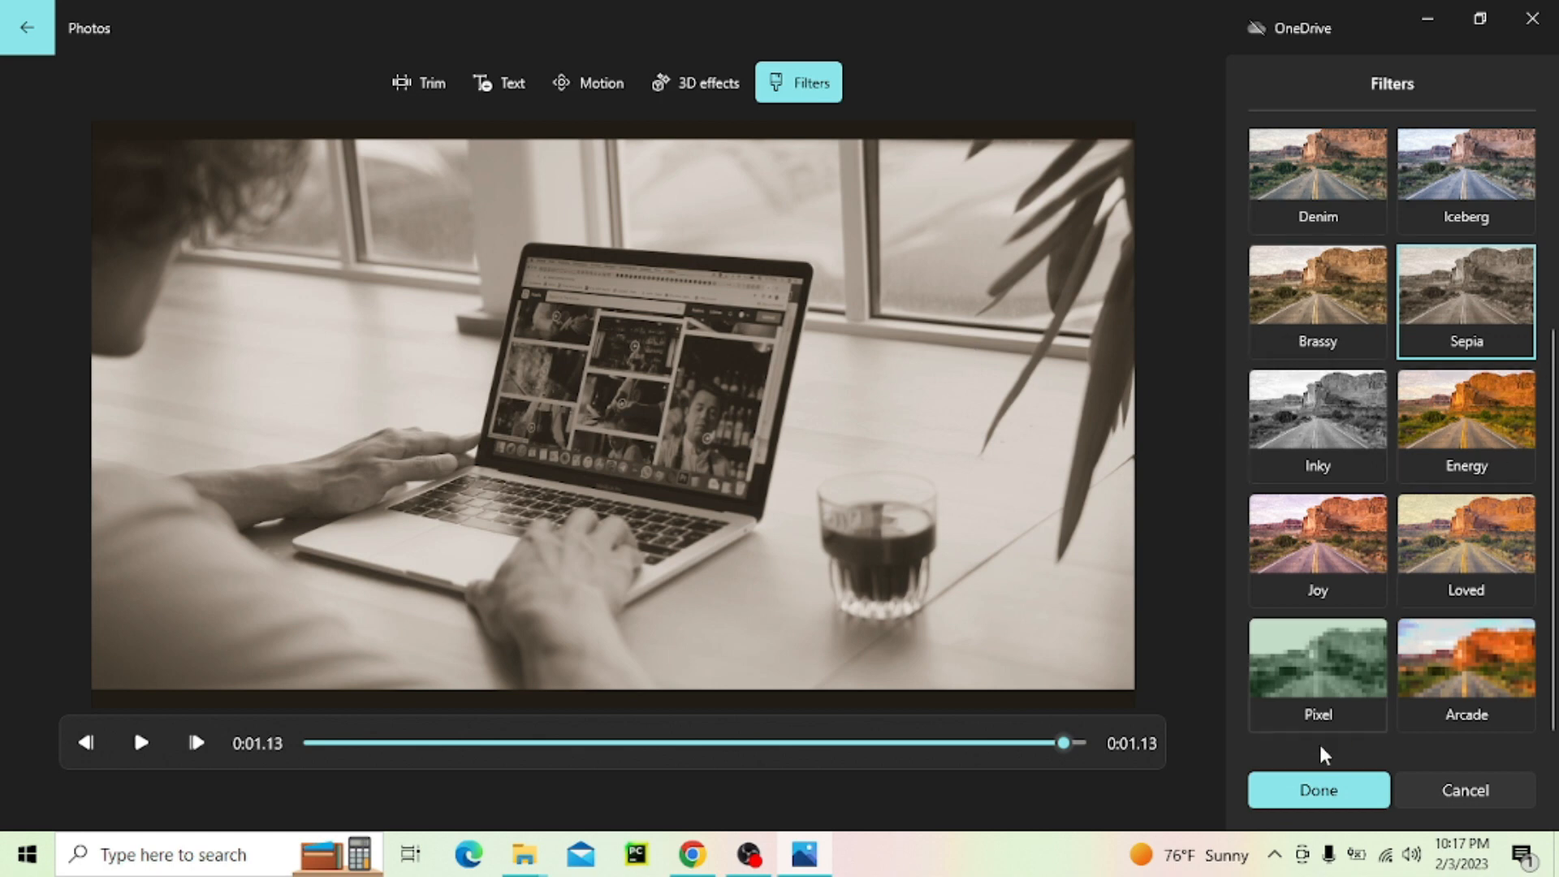
left_click(1309, 791)
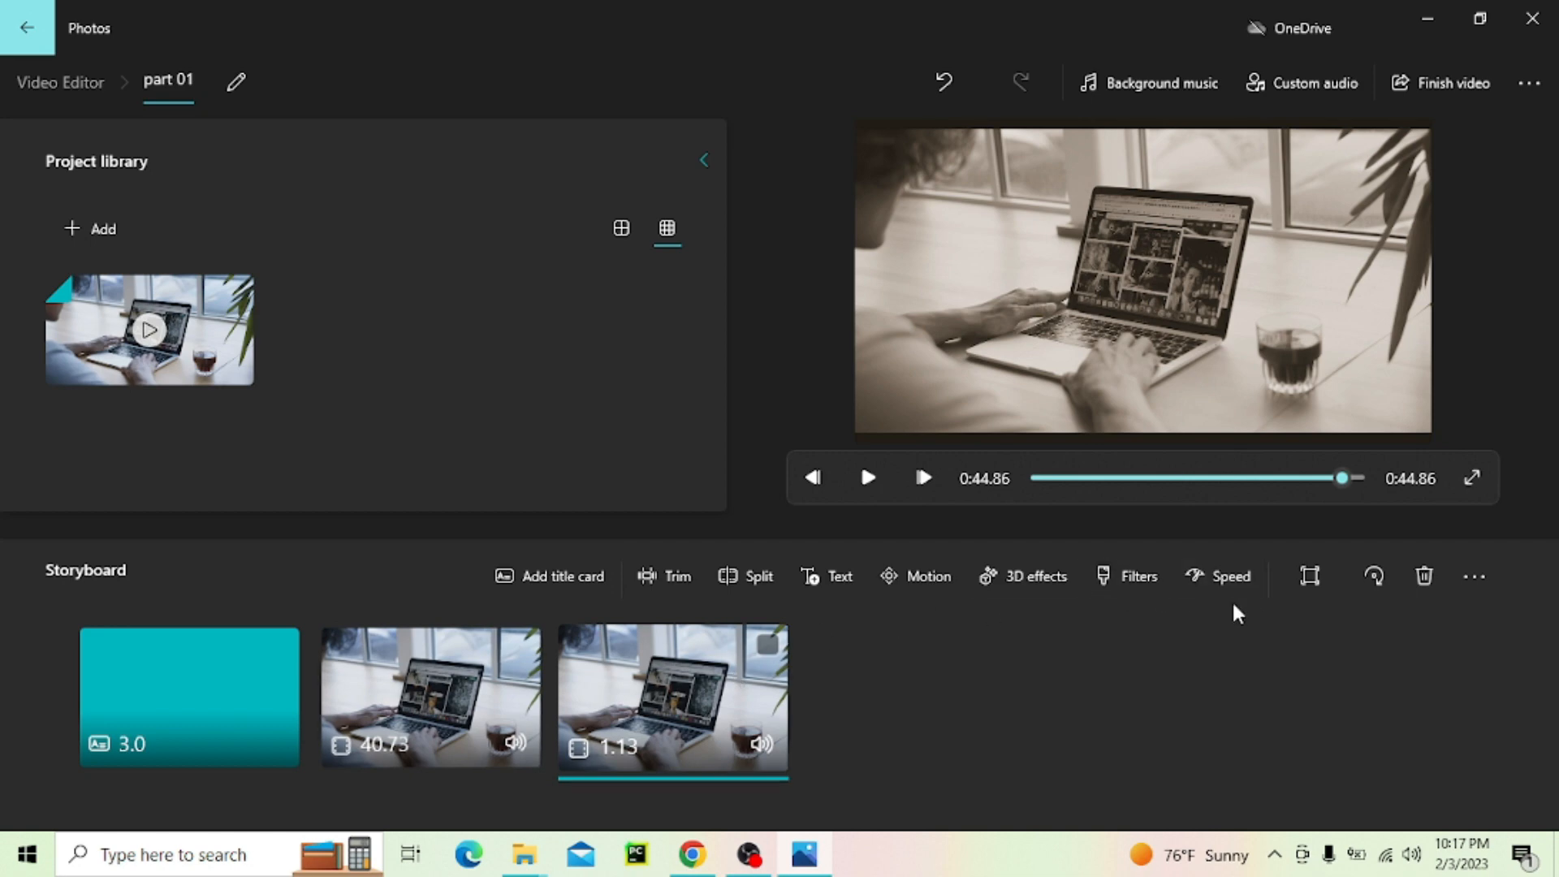
Look over the clip speed setting, the background music tracks and the custom audio import without changing the project
left_click(1228, 577)
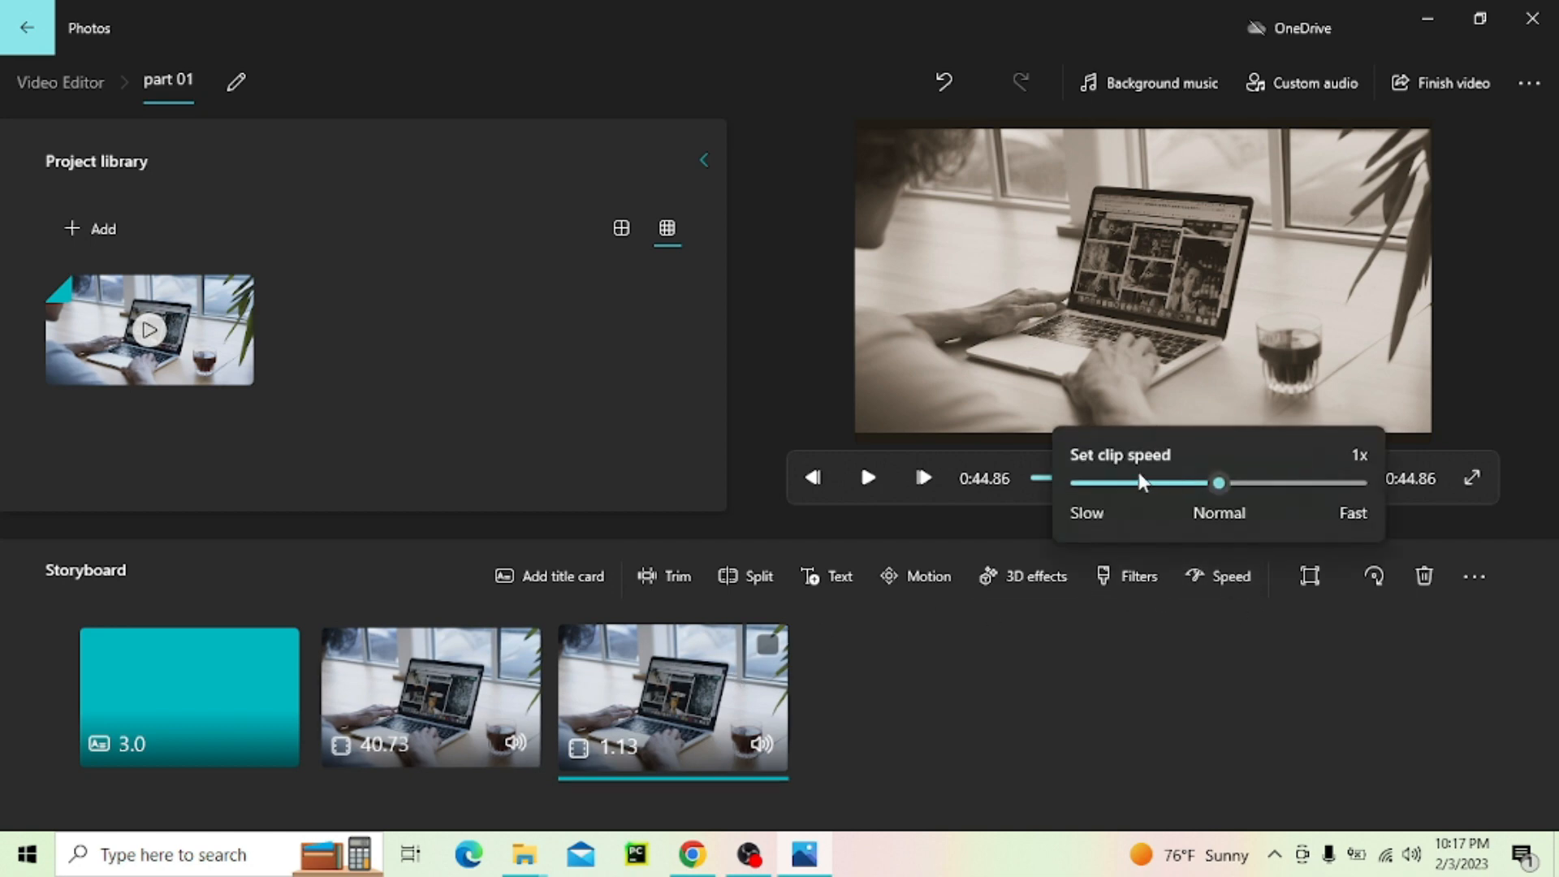
left_click(1221, 768)
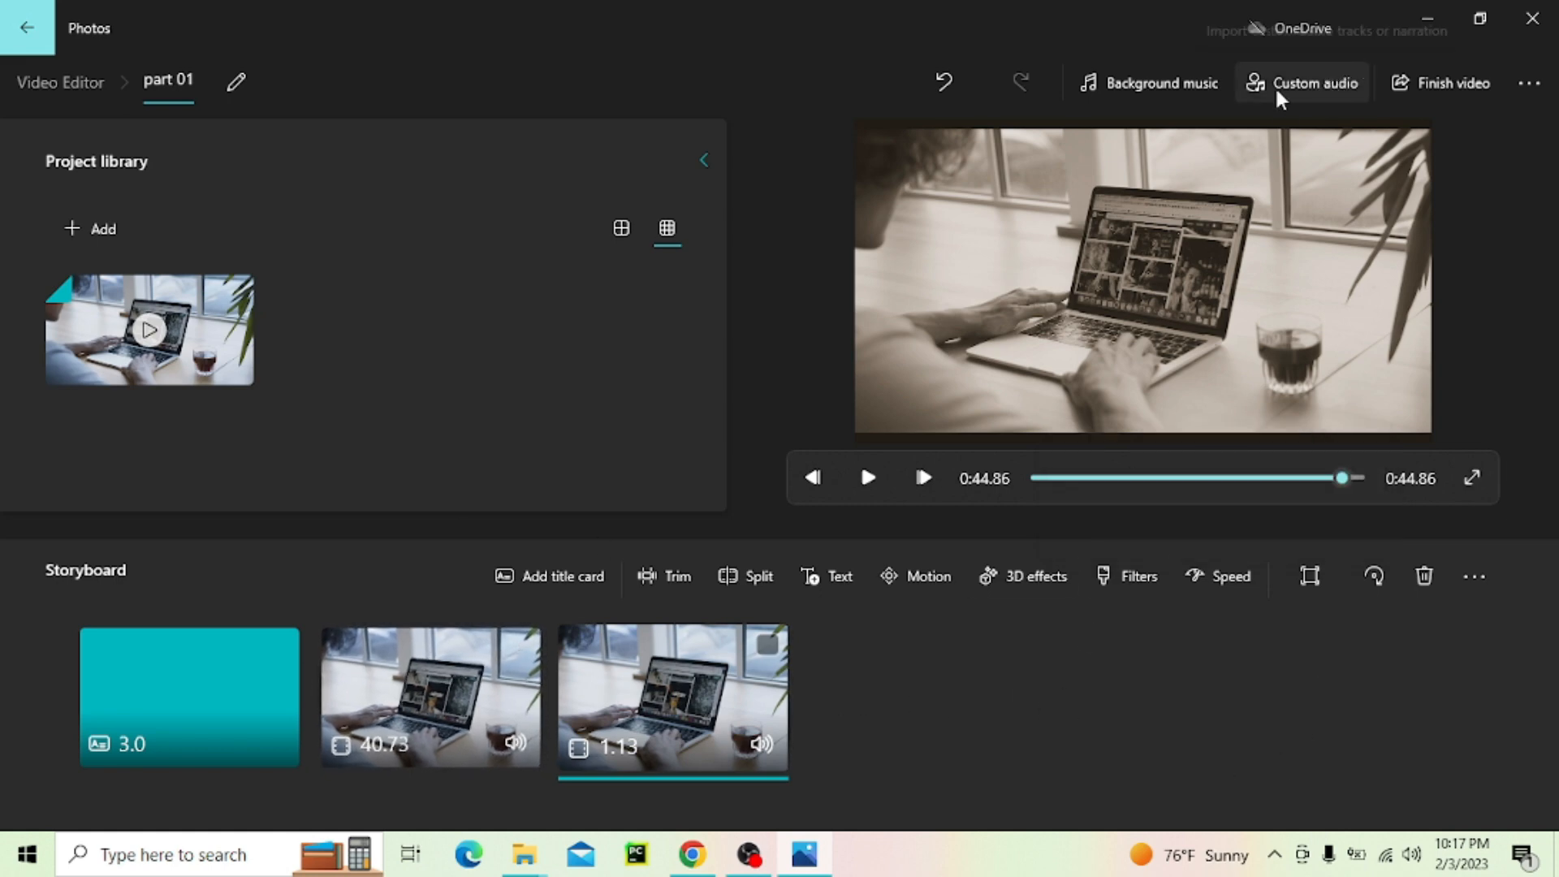
left_click(1162, 85)
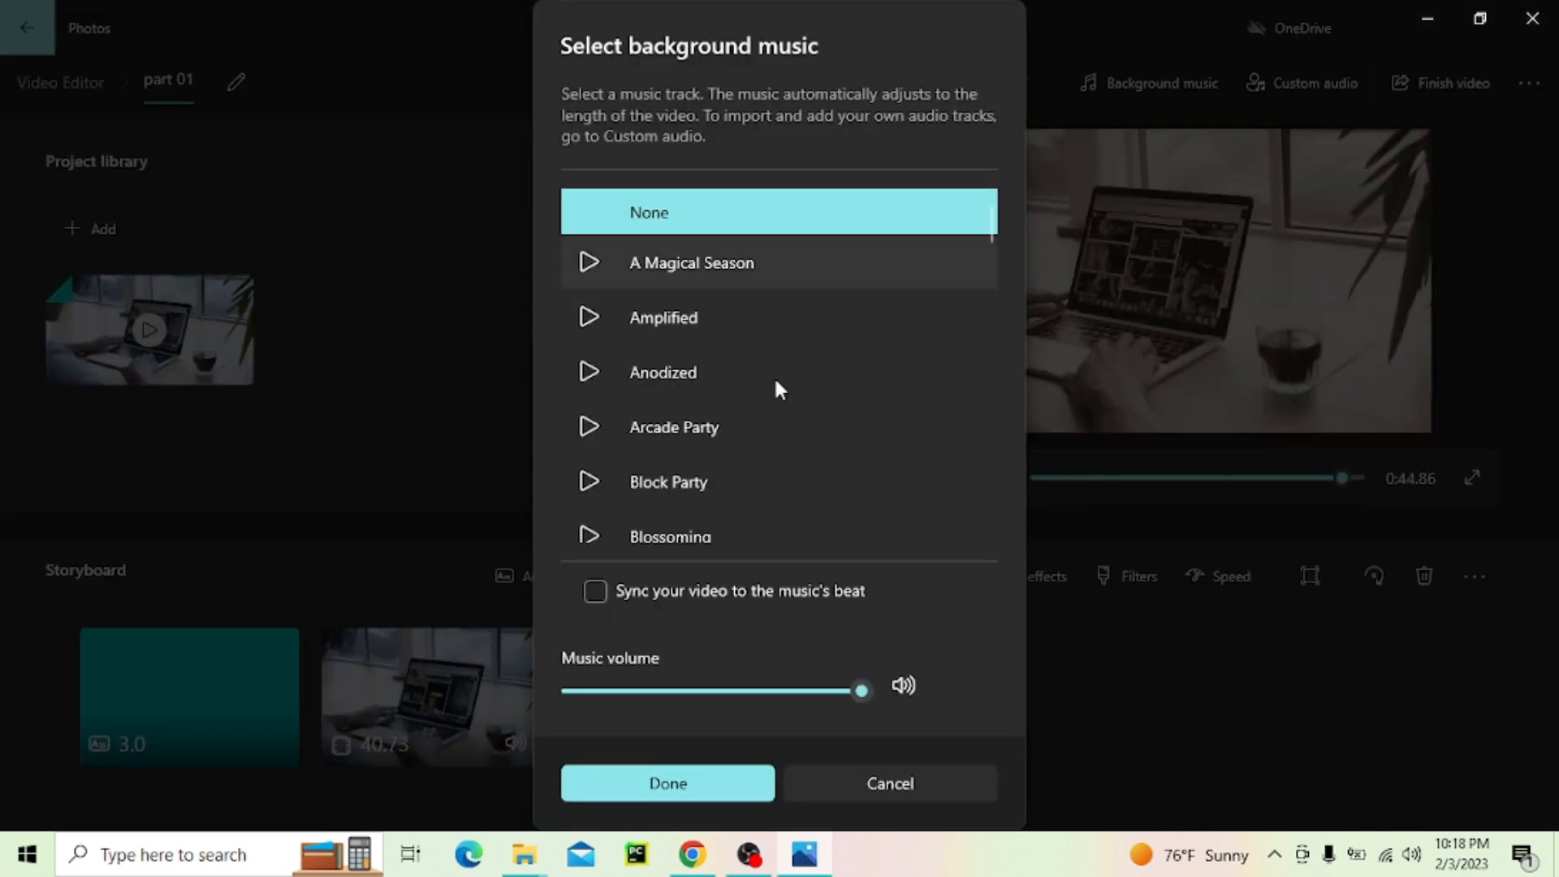
left_click(950, 775)
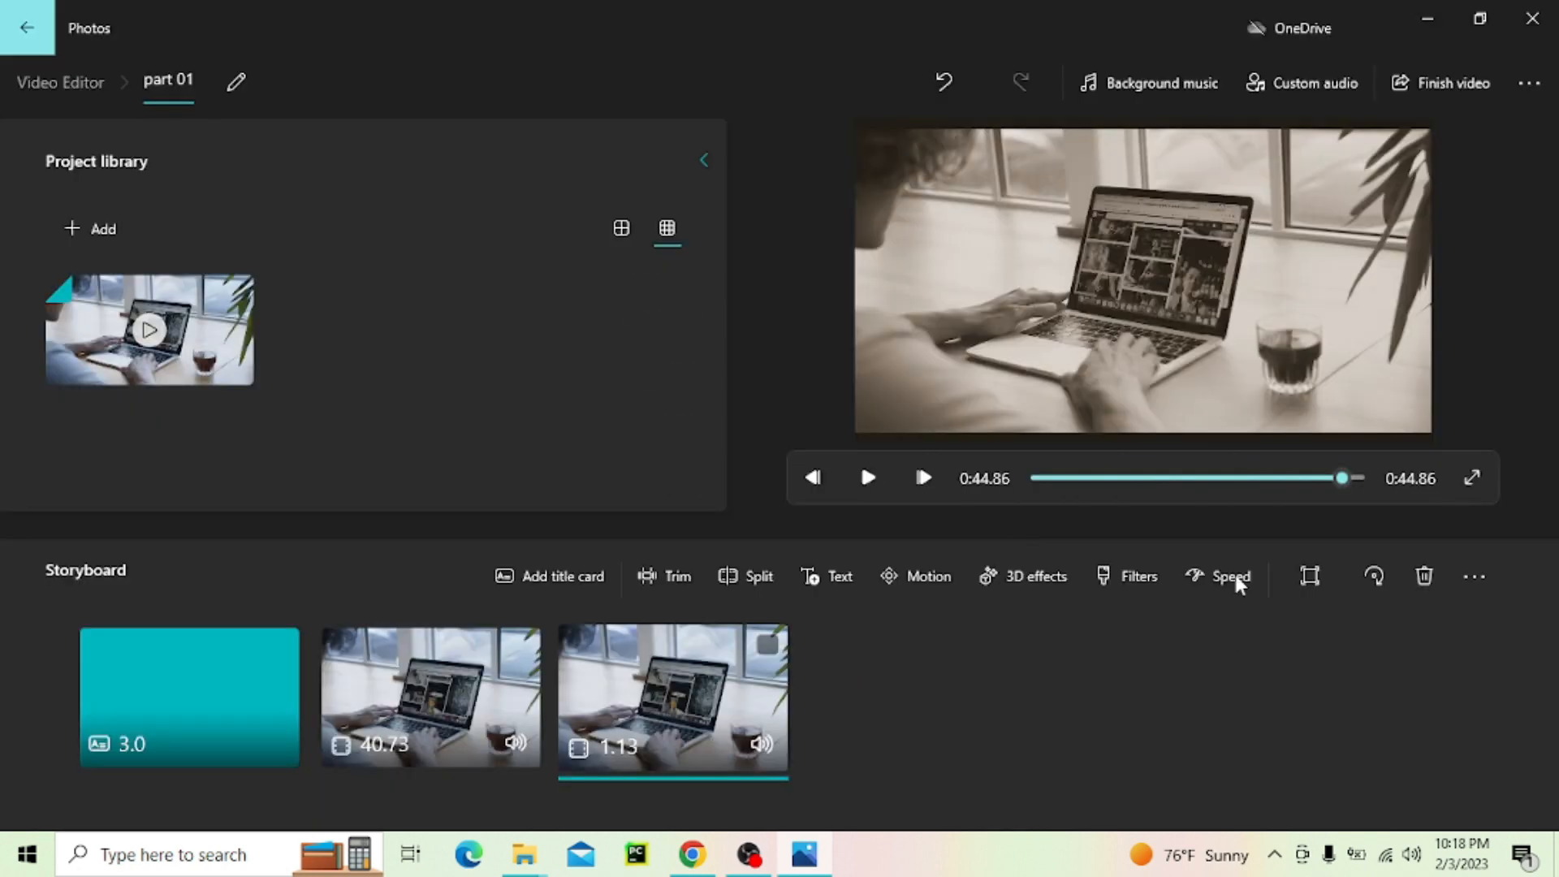
left_click(1315, 84)
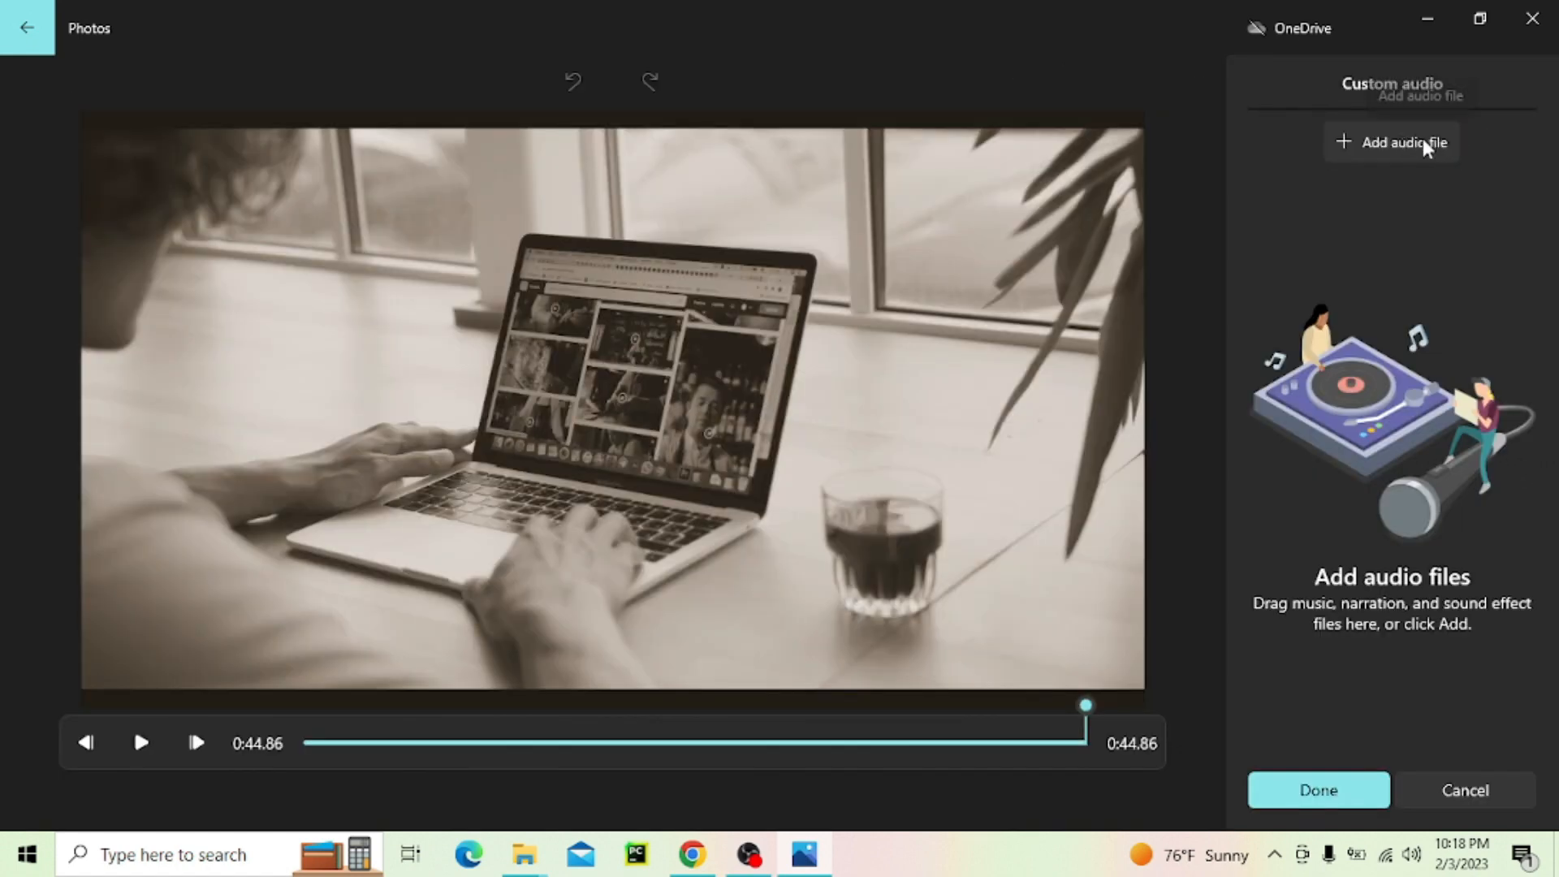
left_click(1402, 153)
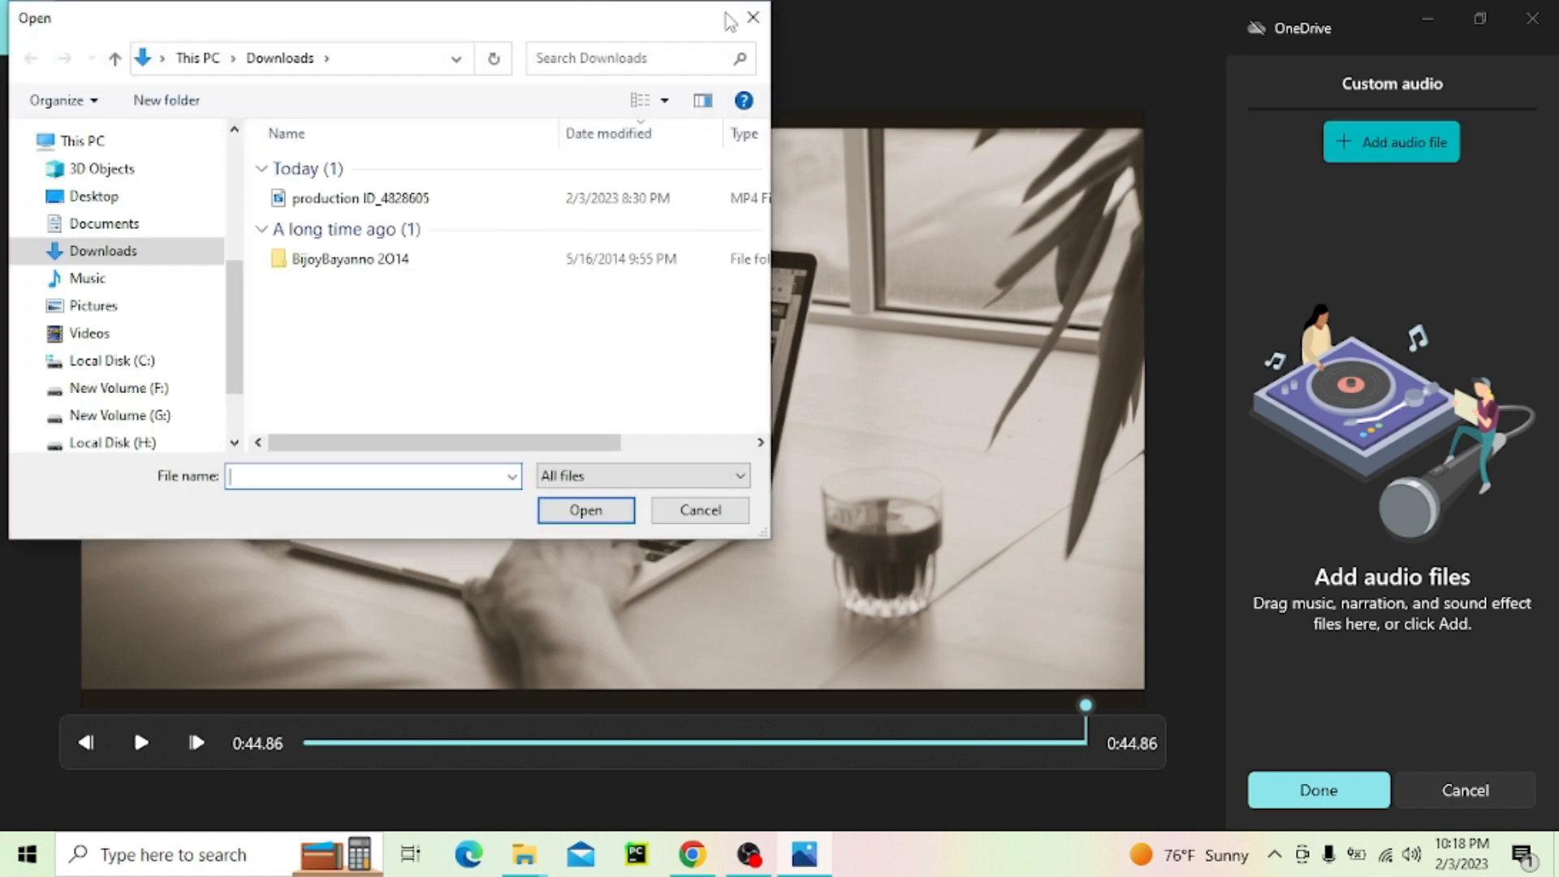
left_click(753, 18)
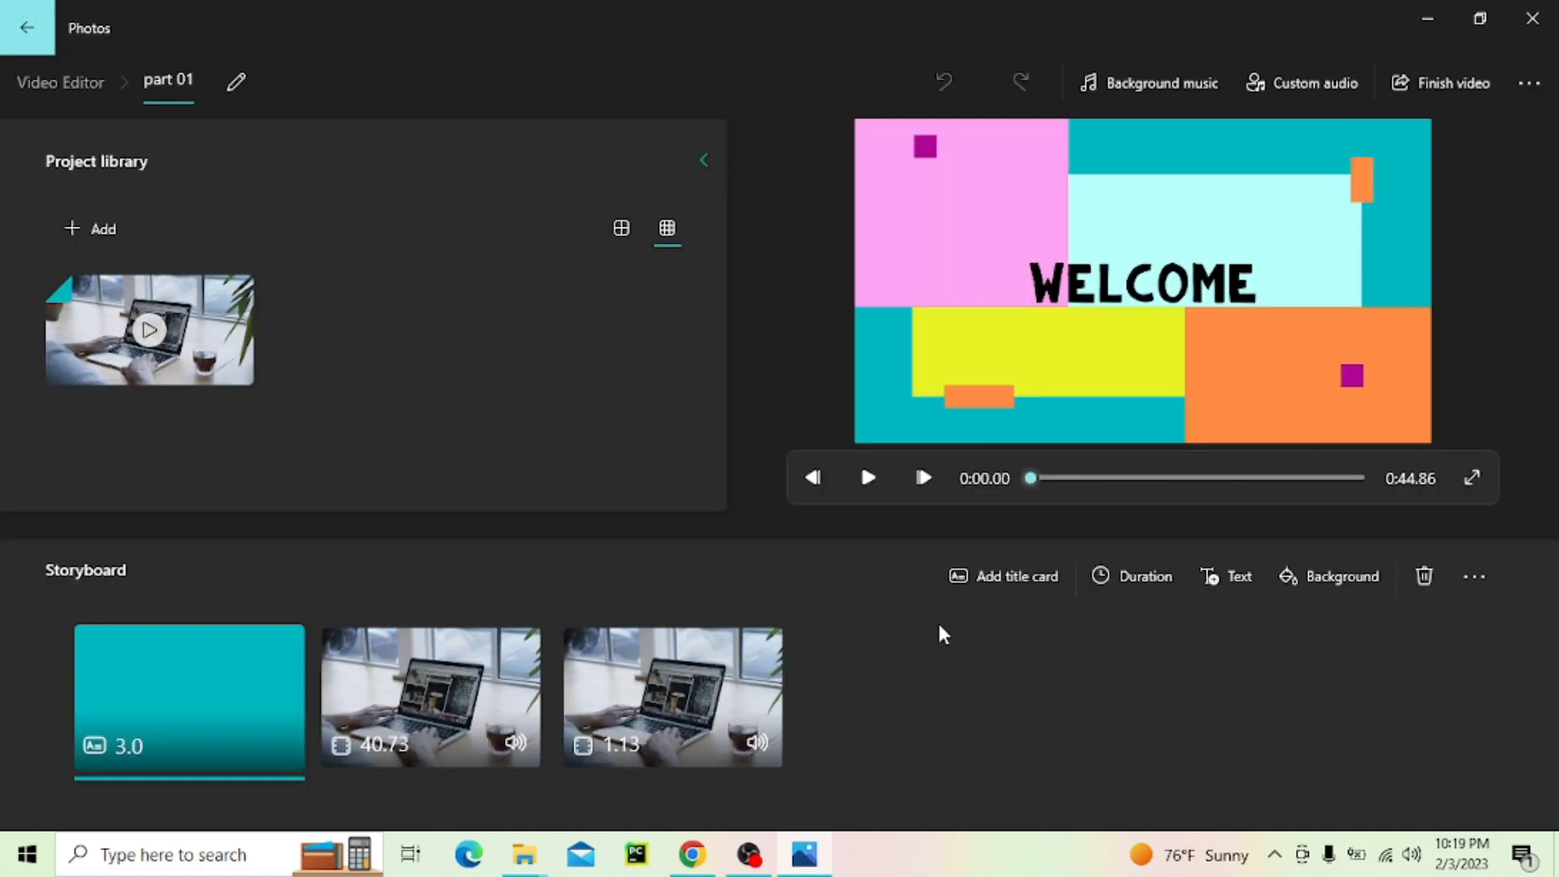
Export the finished video at High 1080p quality and save the file
left_click(1425, 84)
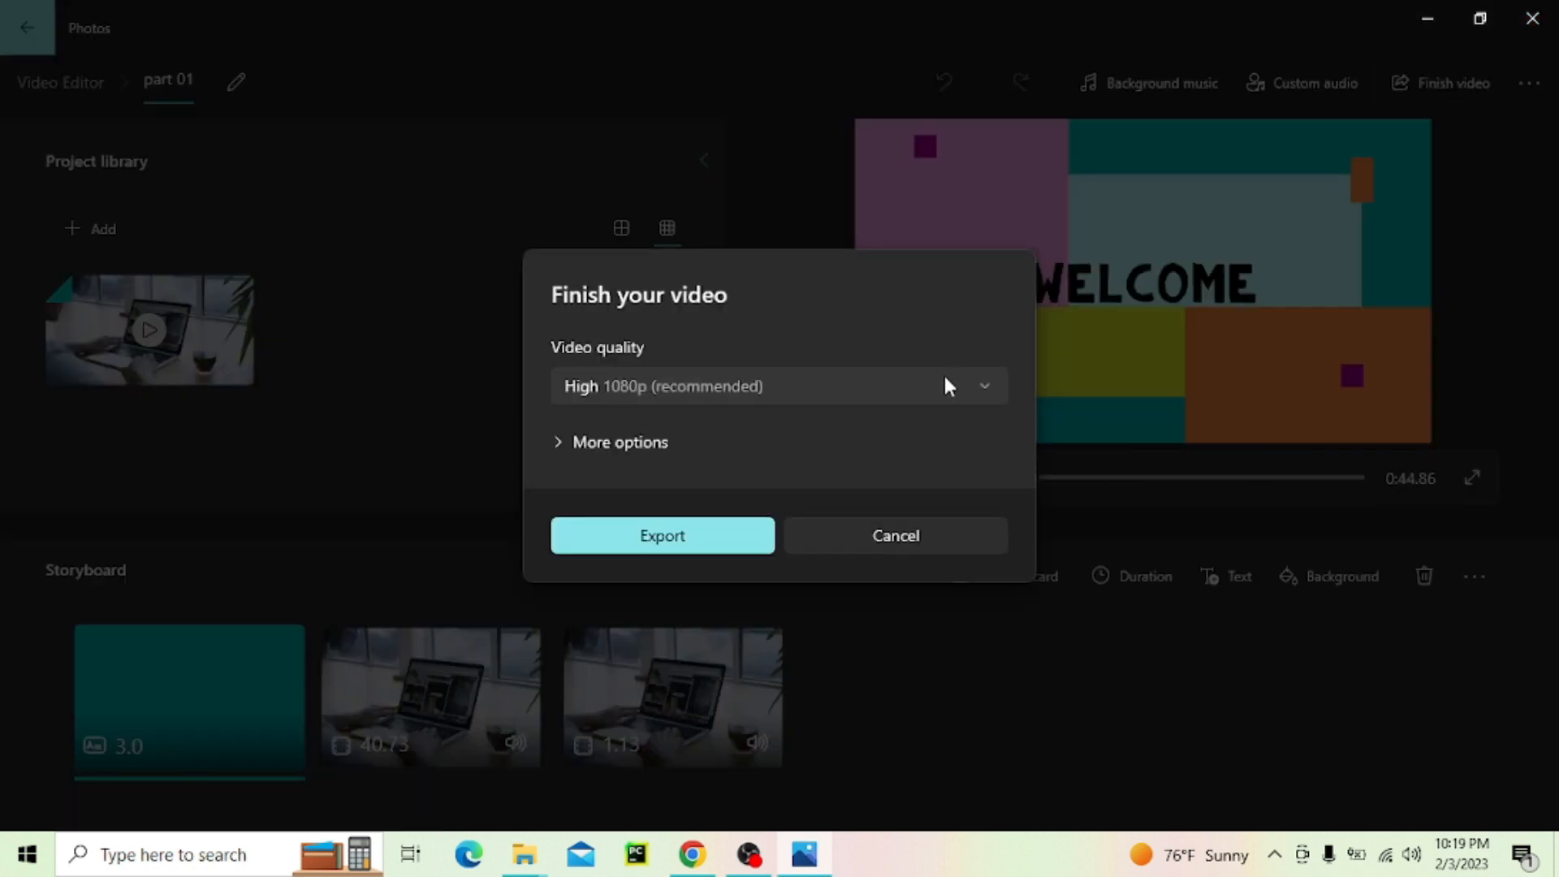
left_click(945, 380)
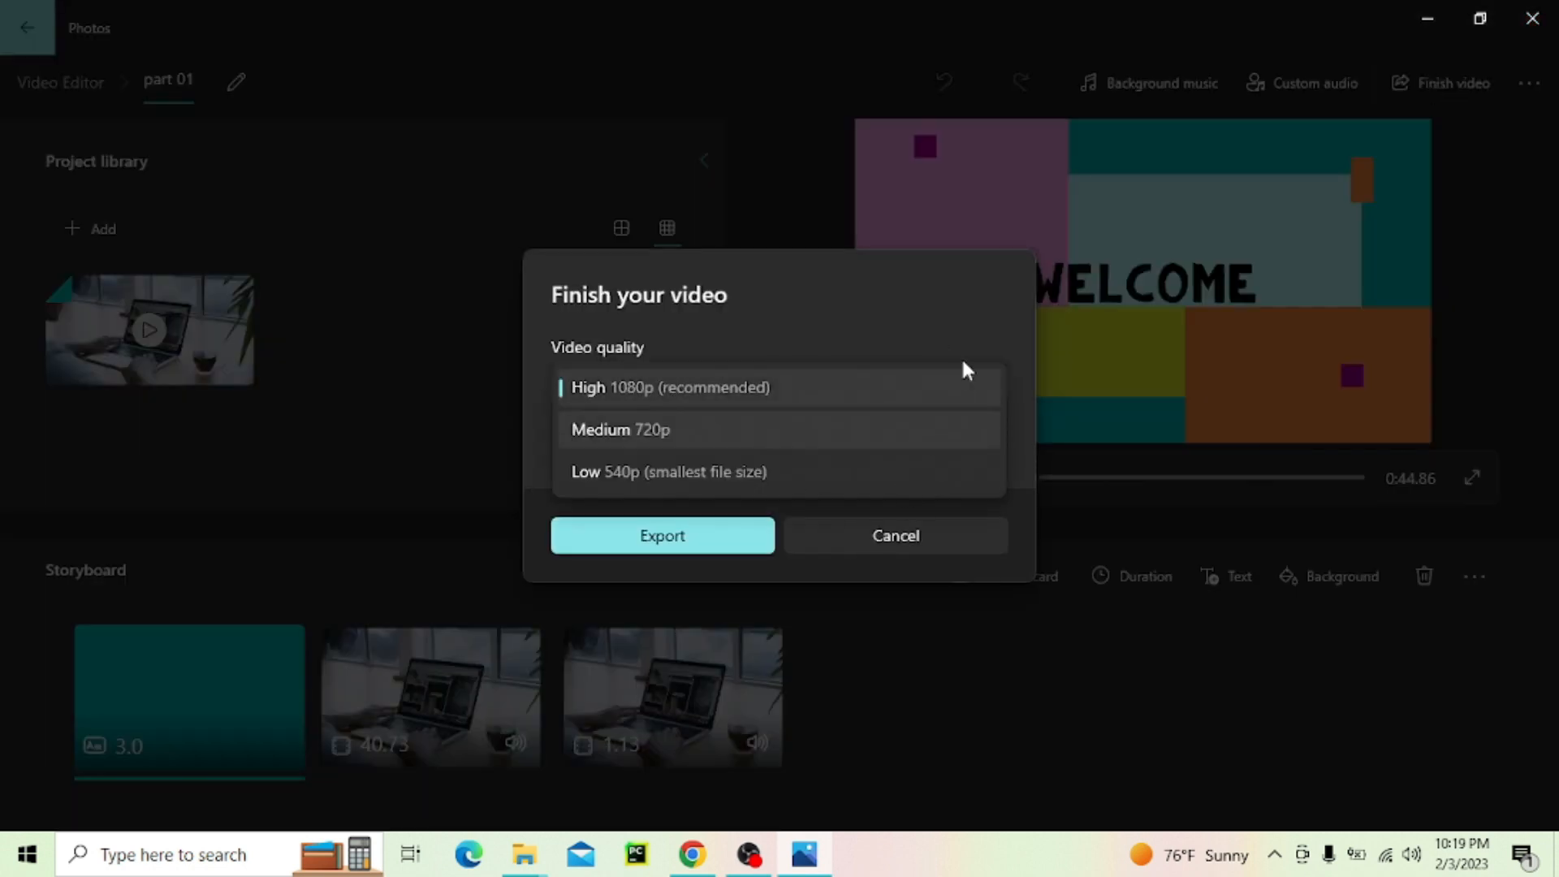
left_click(974, 301)
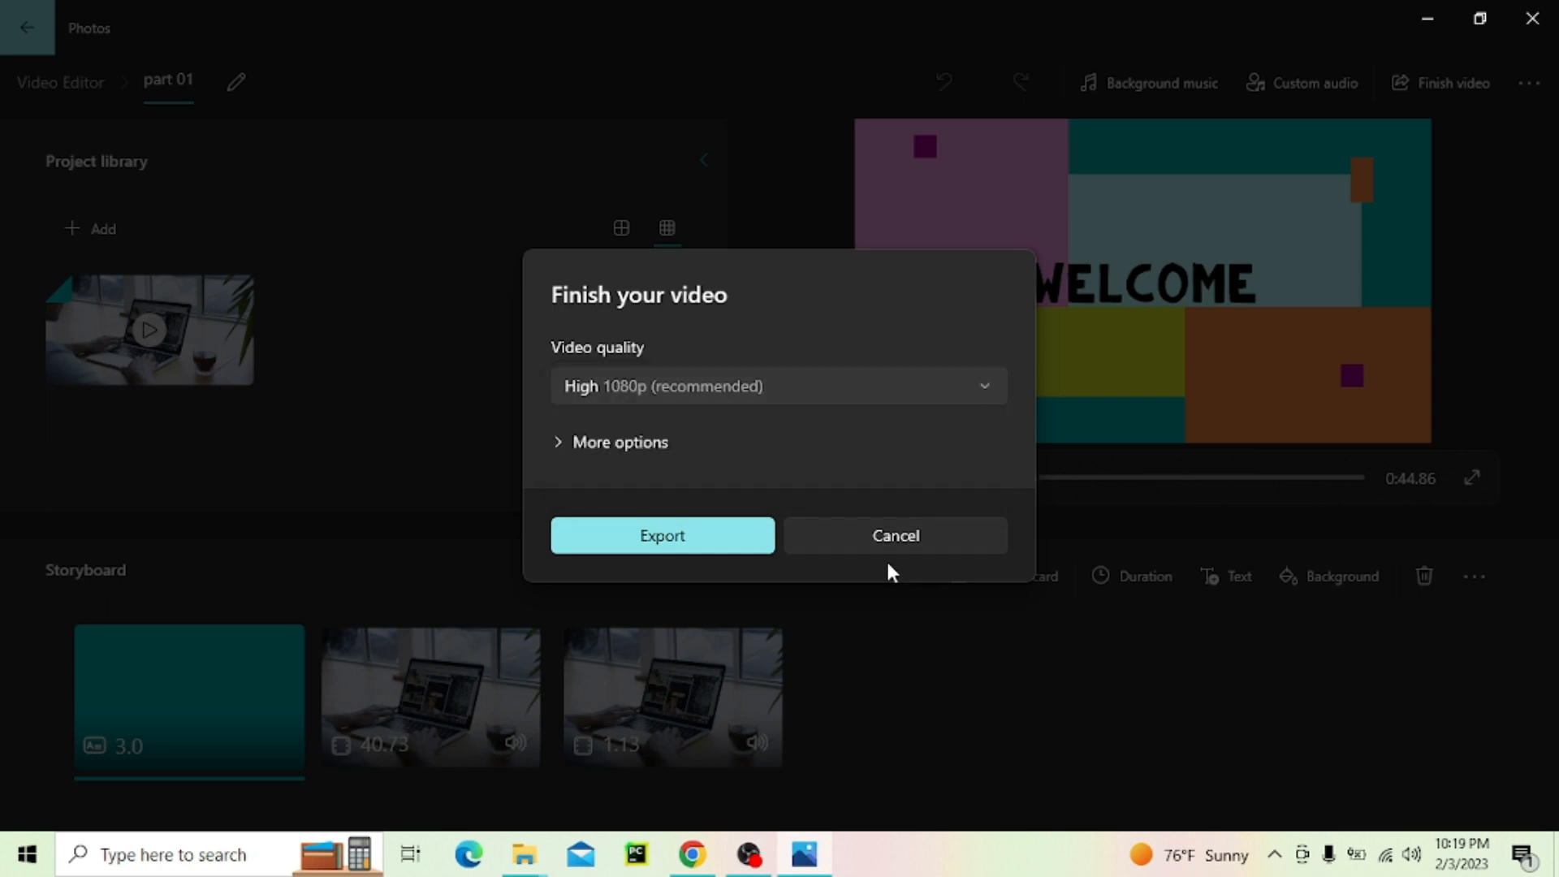
left_click(611, 548)
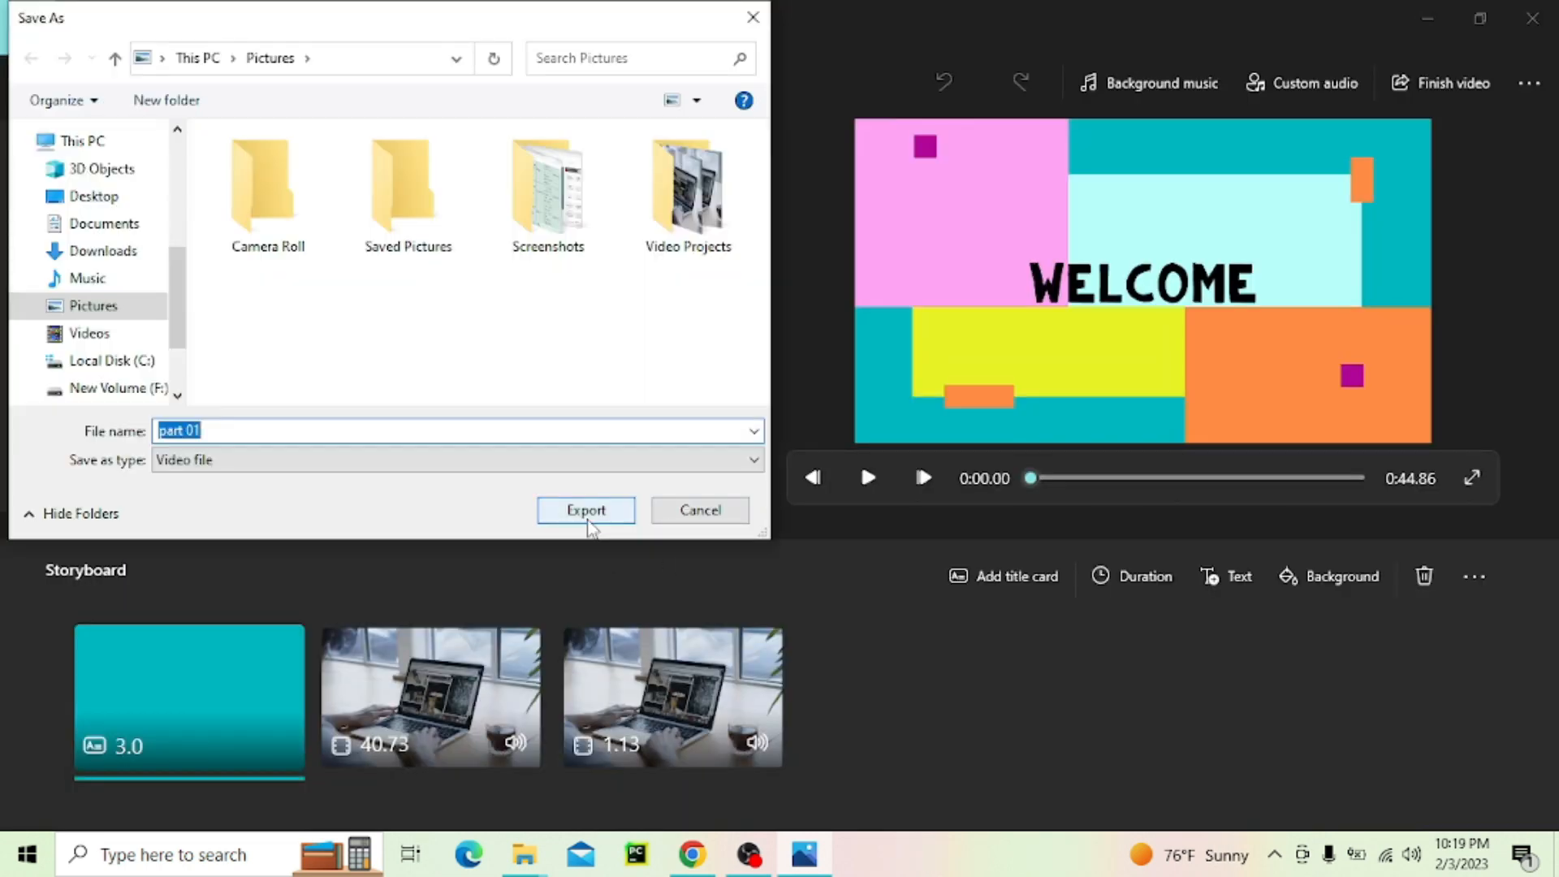
left_click(586, 510)
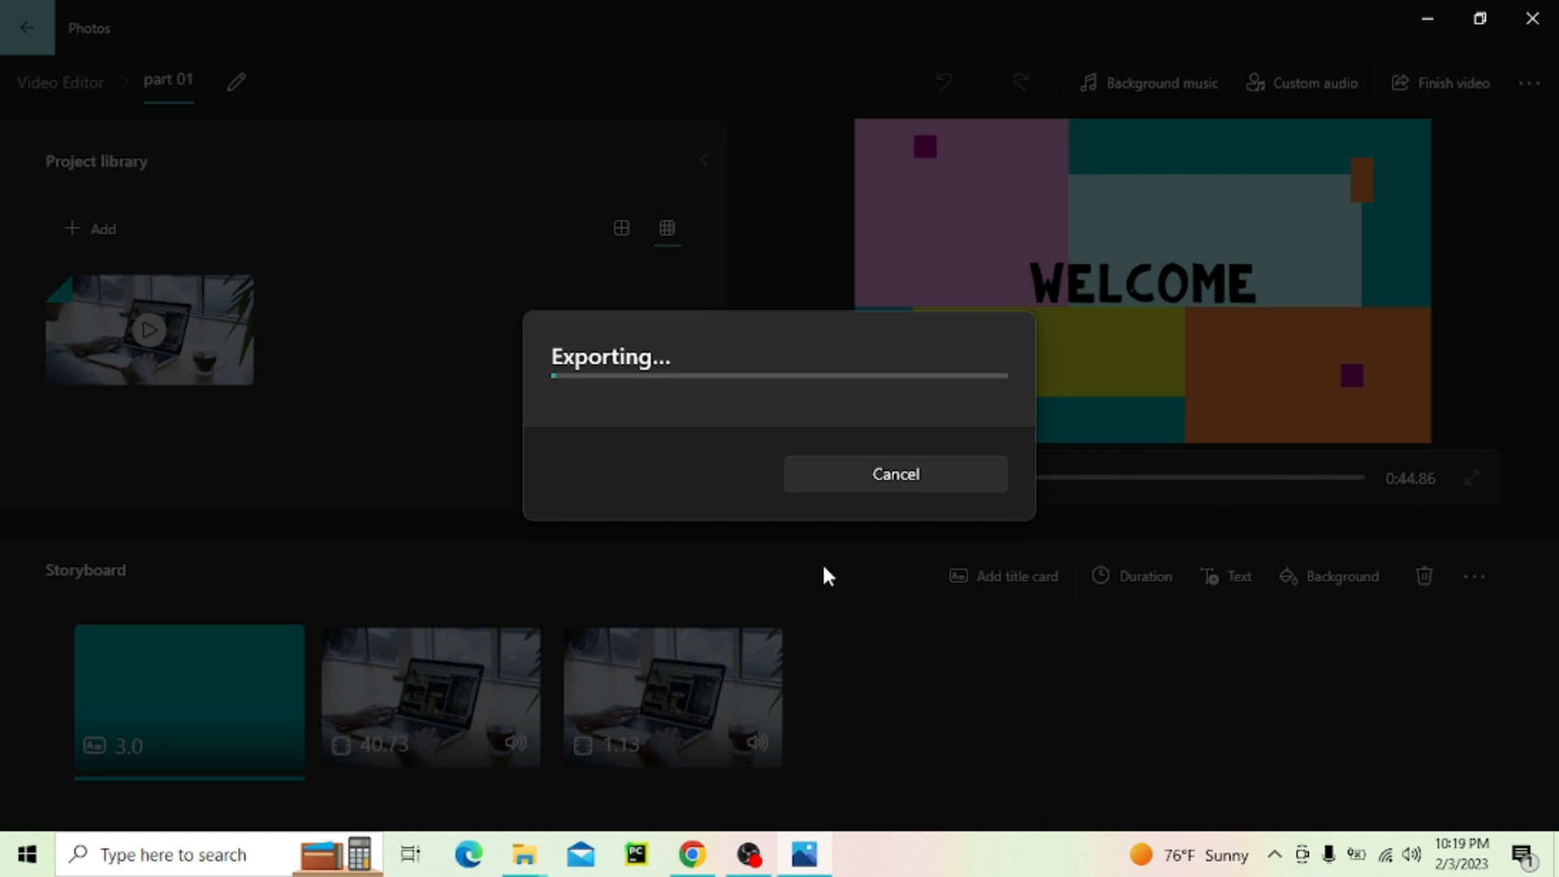